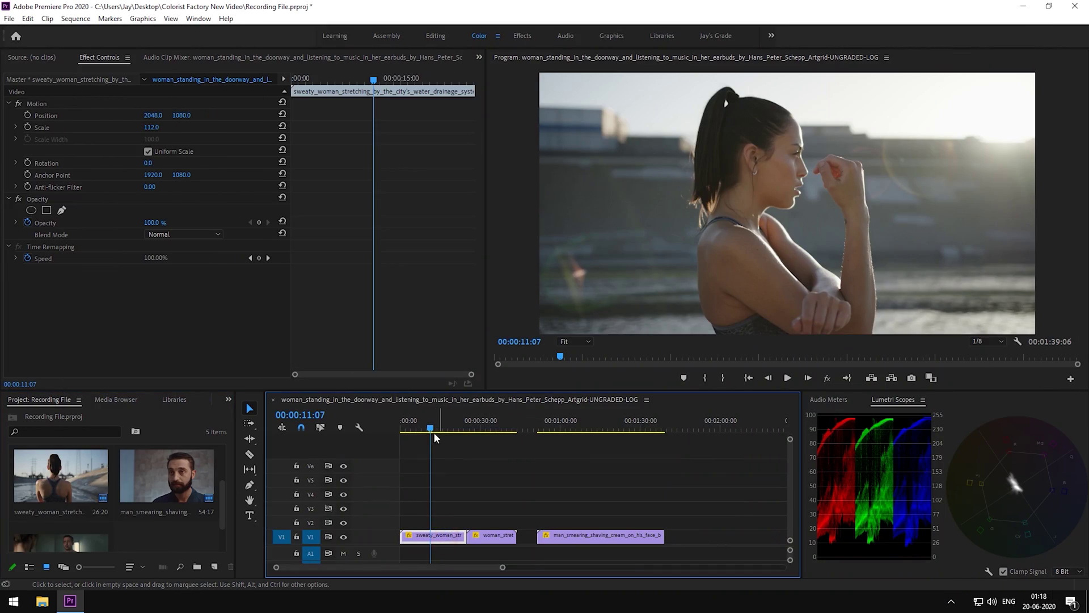
Step: Create a default-size adjustment layer and place it on V2 over the first clip
left_click(432, 431)
left_click(196, 567)
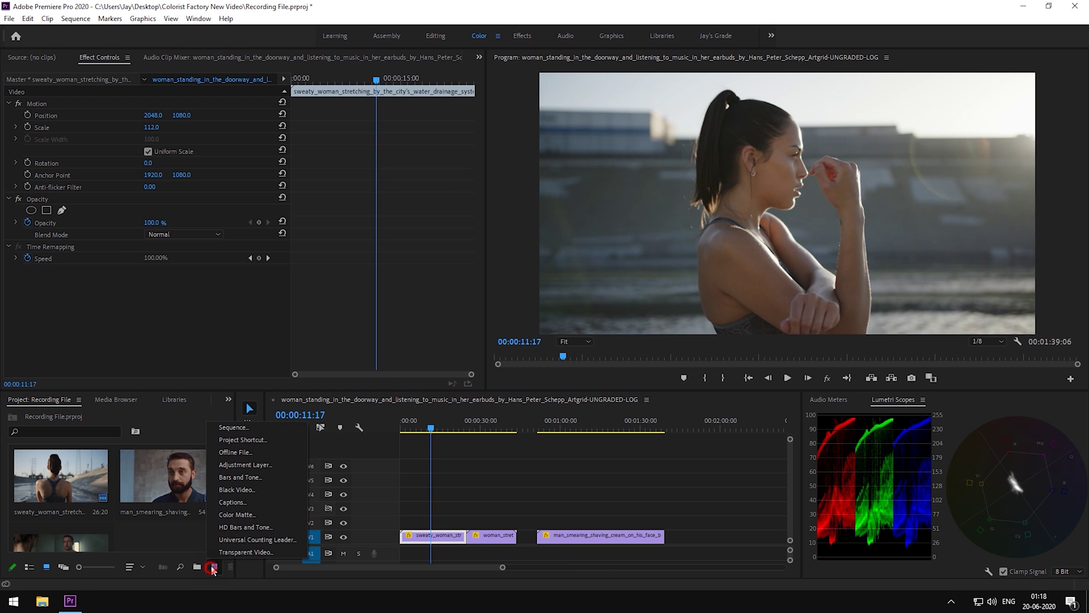
left_click(253, 476)
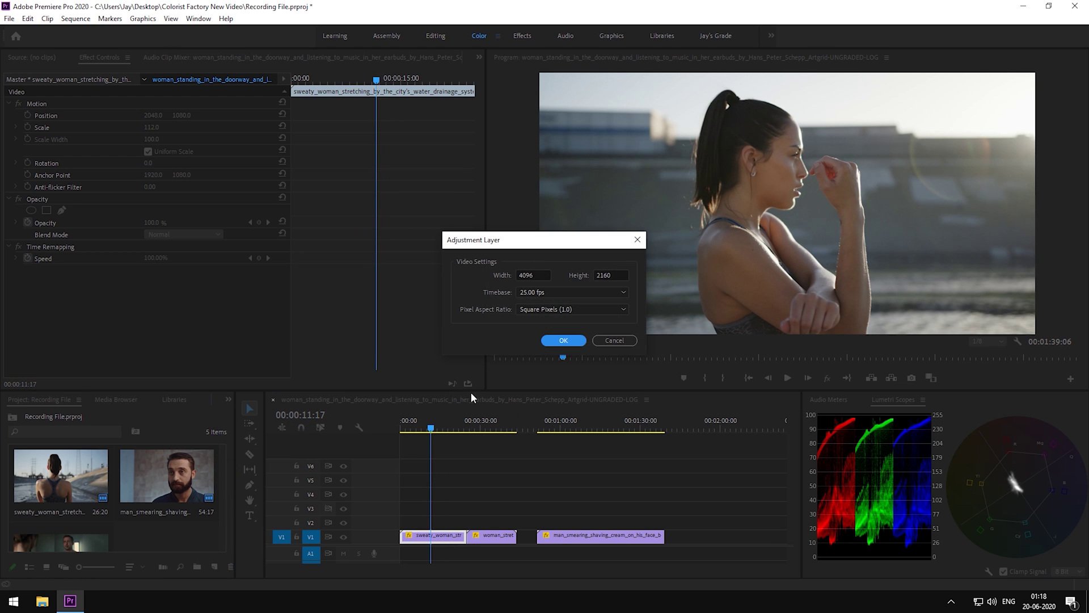
left_click(553, 340)
left_click_drag(151, 511, 466, 520)
left_click(437, 520)
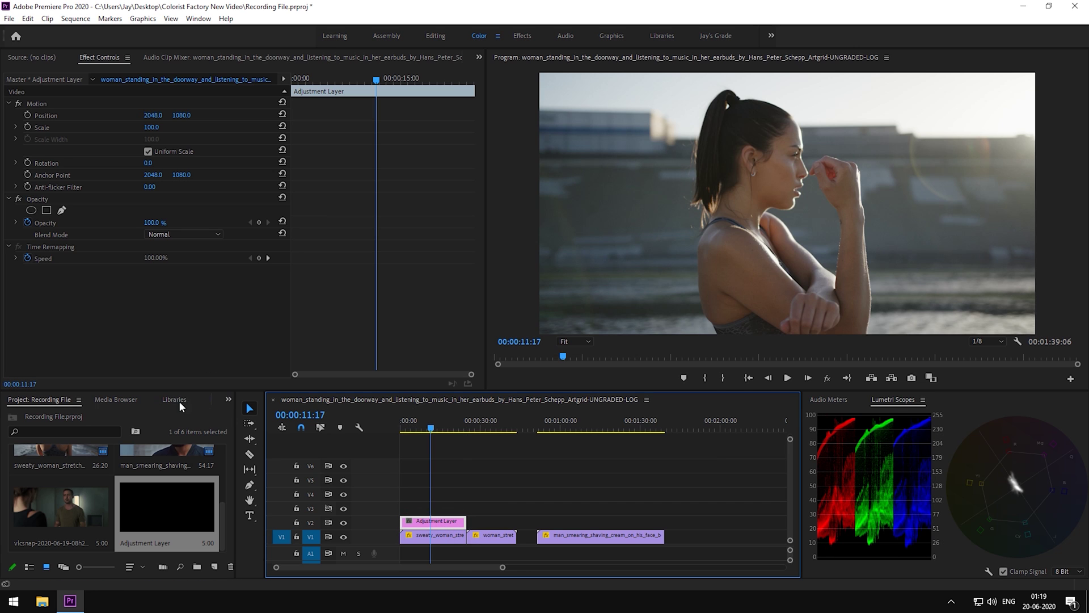
Step: Apply Lumetri Color to the adjustment layer and show its Creative look options
left_click(229, 399)
left_click(241, 431)
left_click(107, 414)
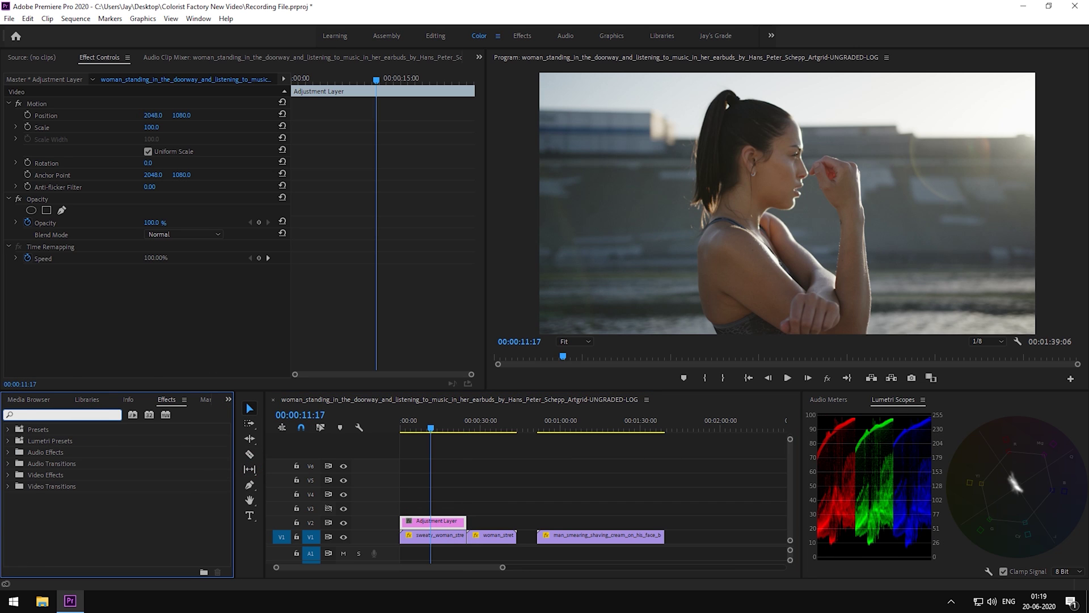
type("Lumetr")
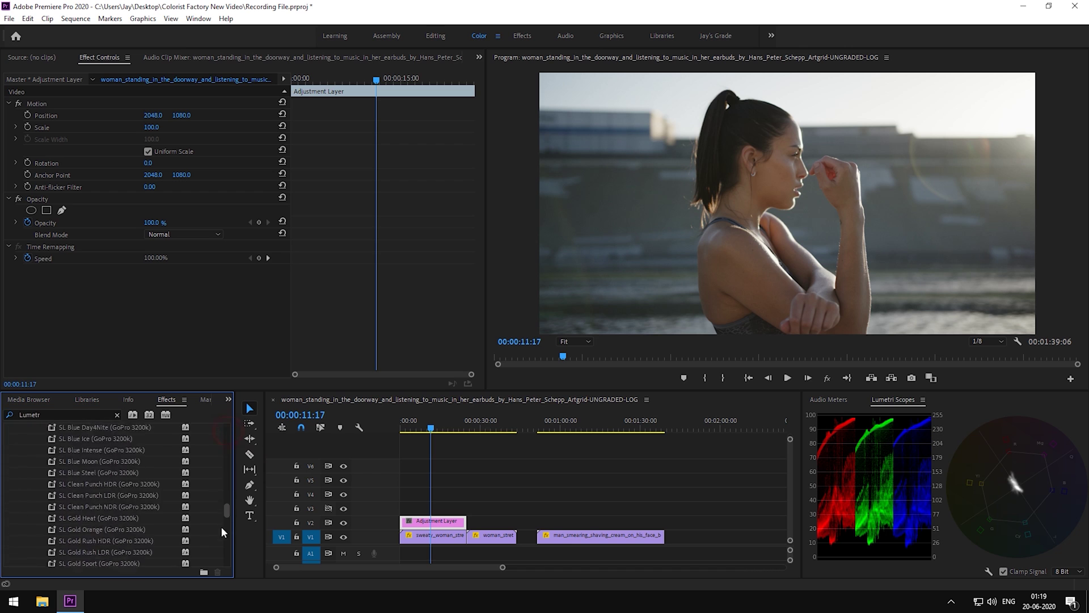
scroll(220, 526, "down", 10)
left_click_drag(115, 549, 423, 524)
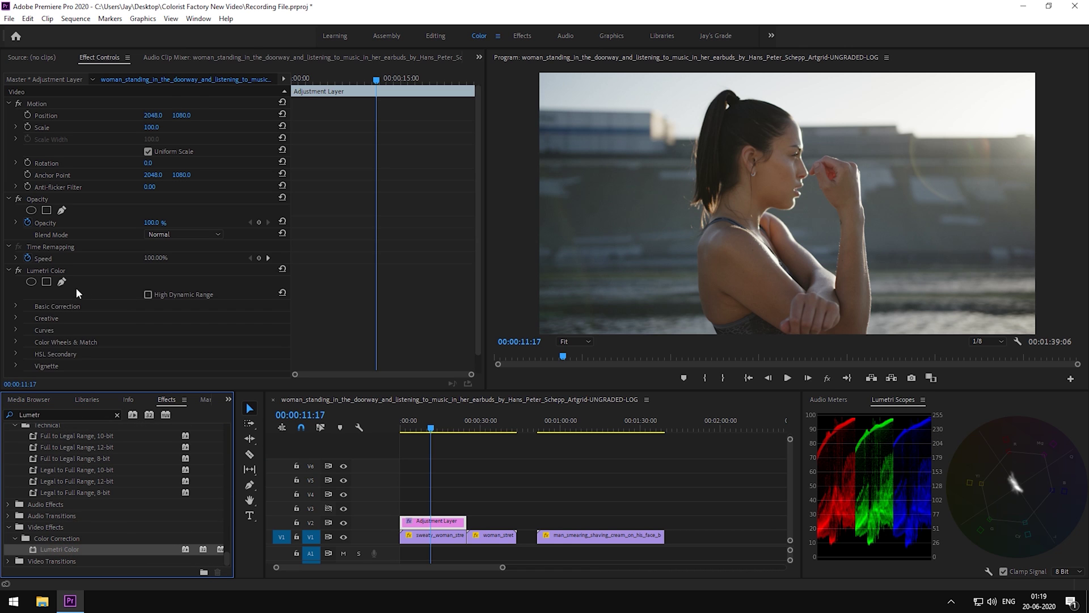
scroll(76, 287, "down", 1)
left_click(20, 299)
scroll(62, 308, "down", 1)
left_click(161, 300)
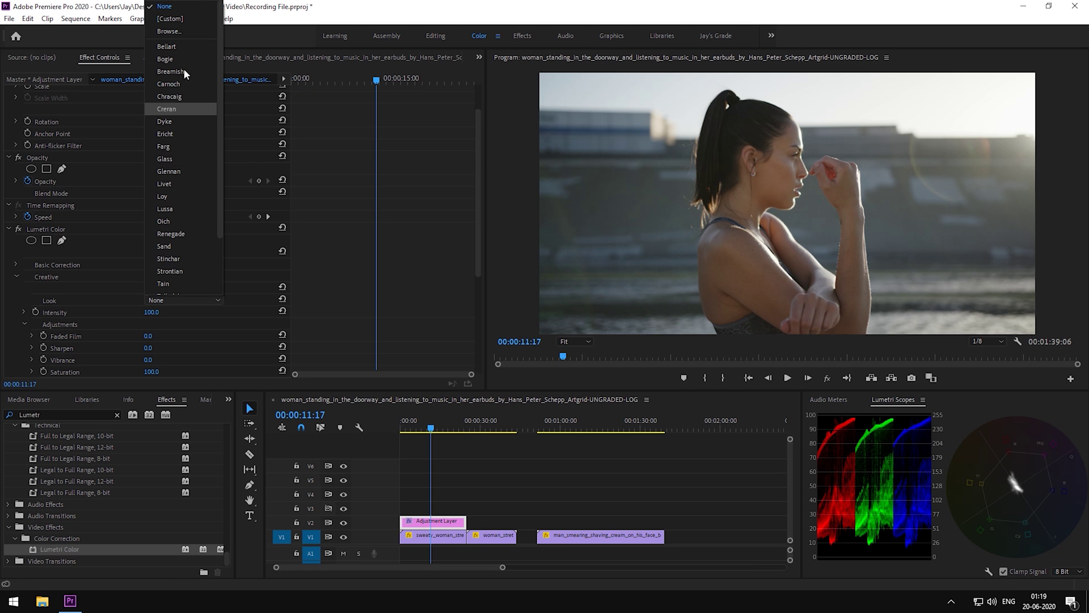
Step: Load Hoff.cube from the Desktop LUT bundle's Daylight (Daytime LUTs) folder as the Look
left_click(168, 31)
left_click(47, 158)
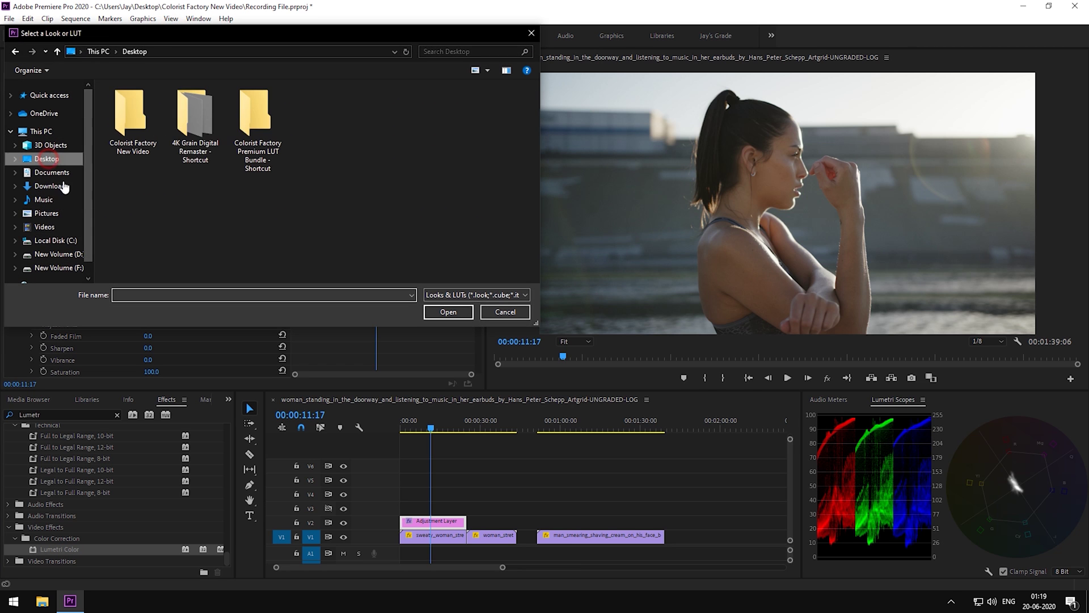
double_click(261, 117)
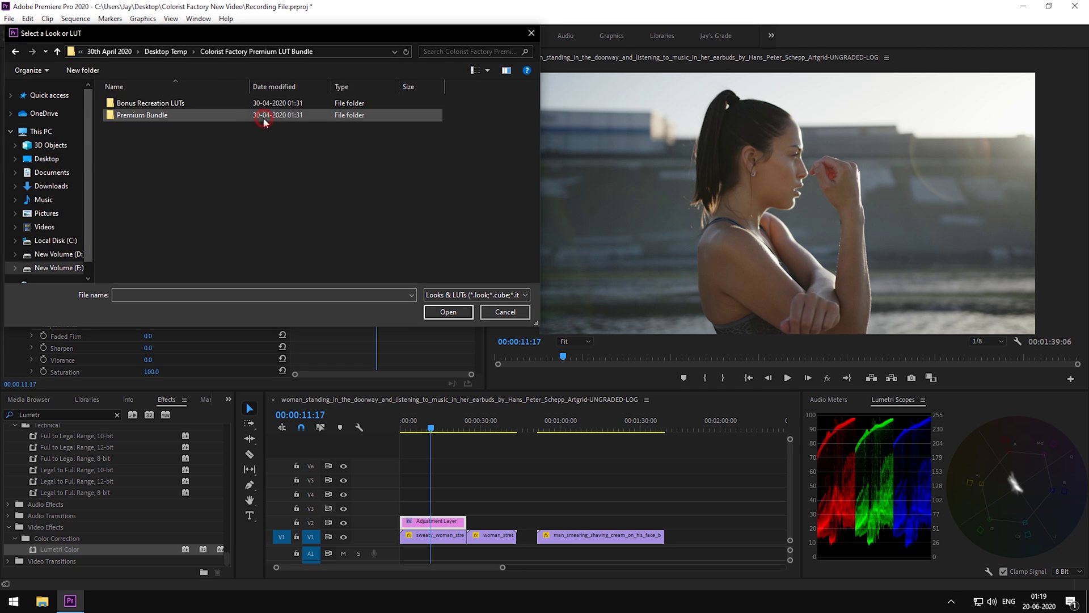
double_click(143, 116)
double_click(142, 116)
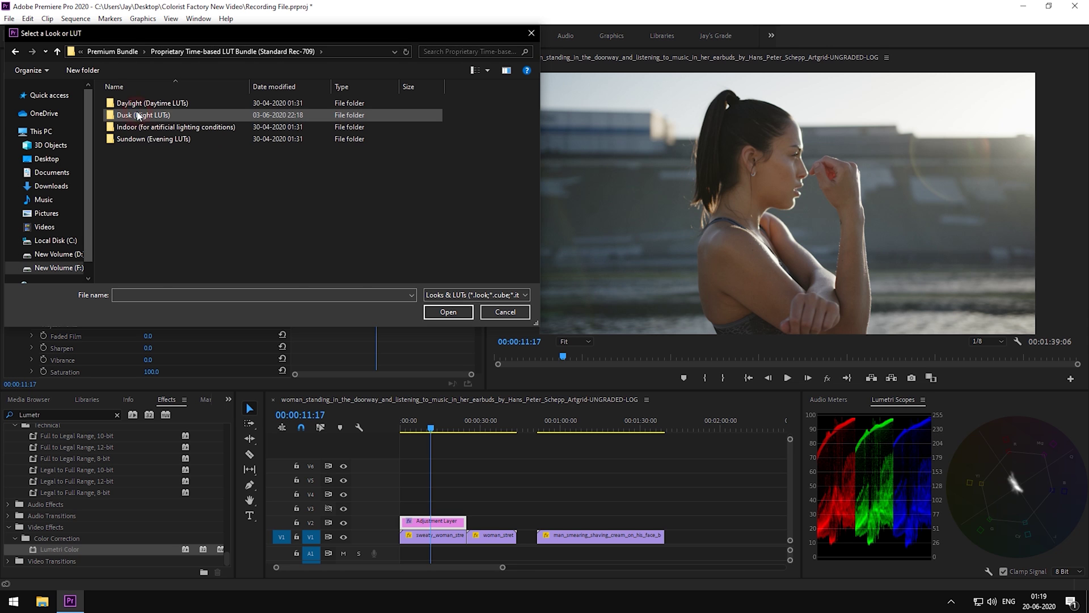
double_click(135, 104)
scroll(137, 188, "down", 1)
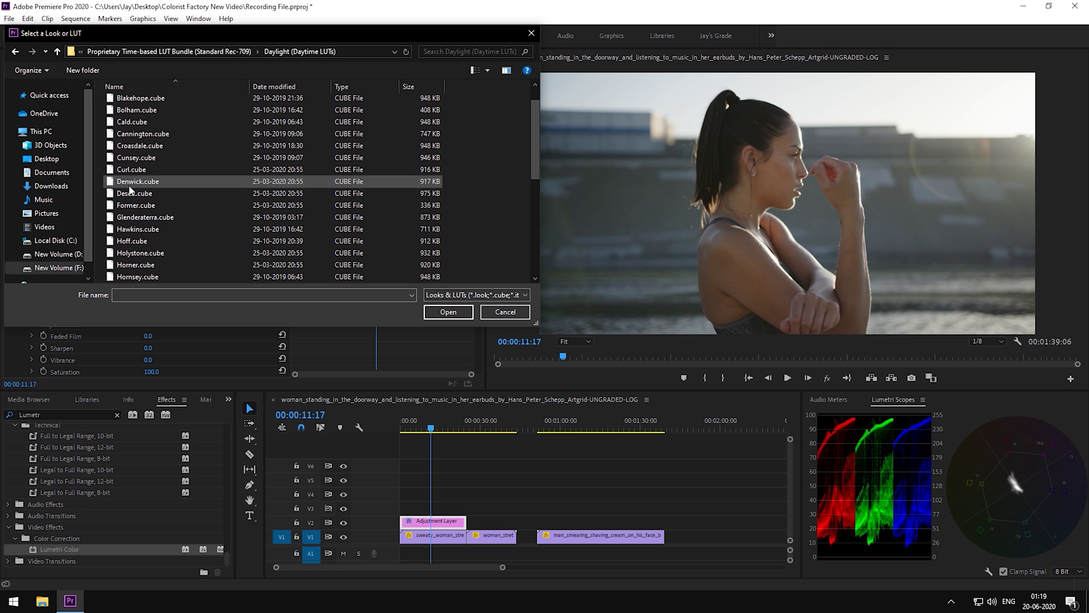
double_click(133, 235)
Step: Set the Creative look intensity to 50 and Creative saturation to 90
left_click(620, 440)
key("l")
key("l")
key("l")
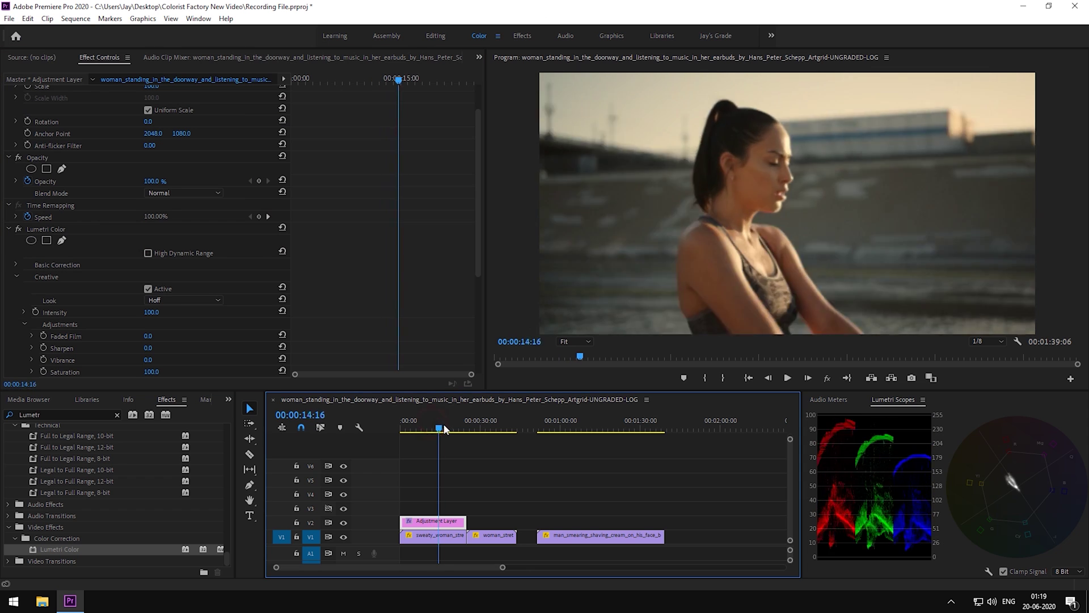
left_click(151, 312)
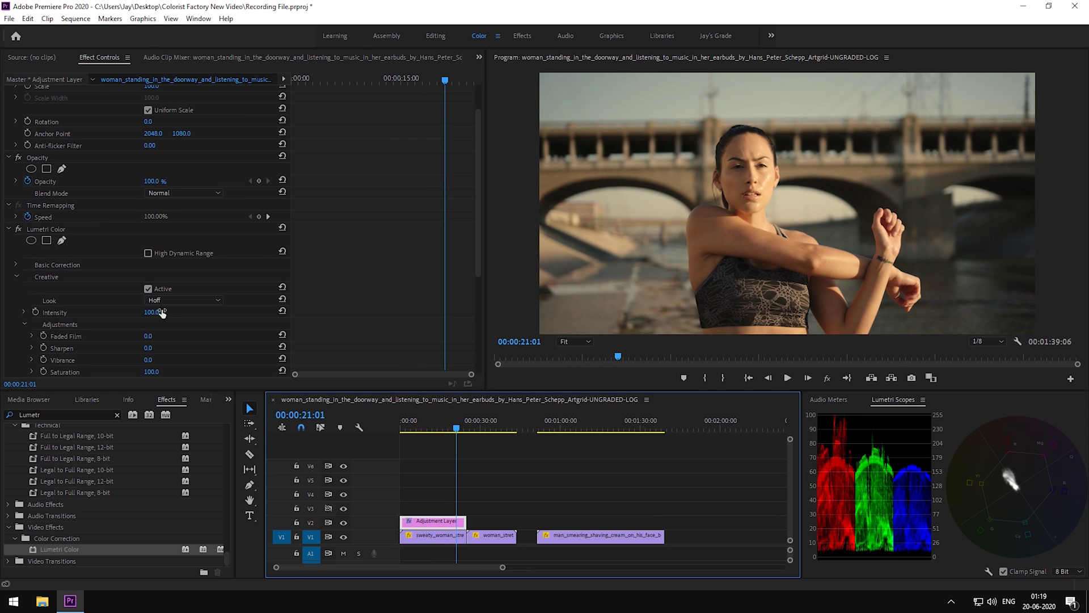
type("67")
key("Return")
left_click_drag(150, 312, 143, 311)
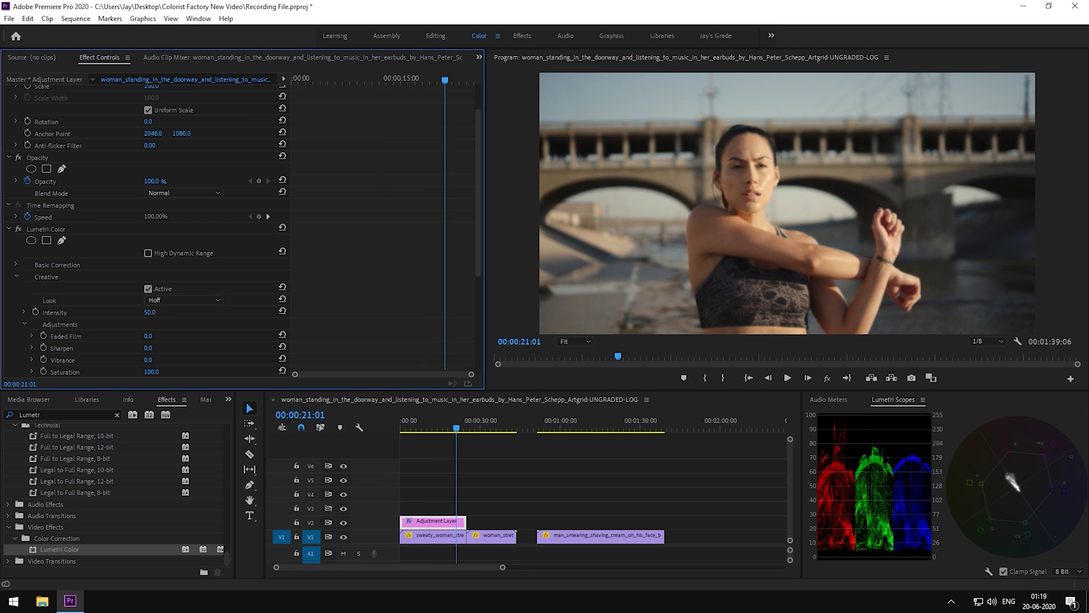
left_click(151, 312)
type("50")
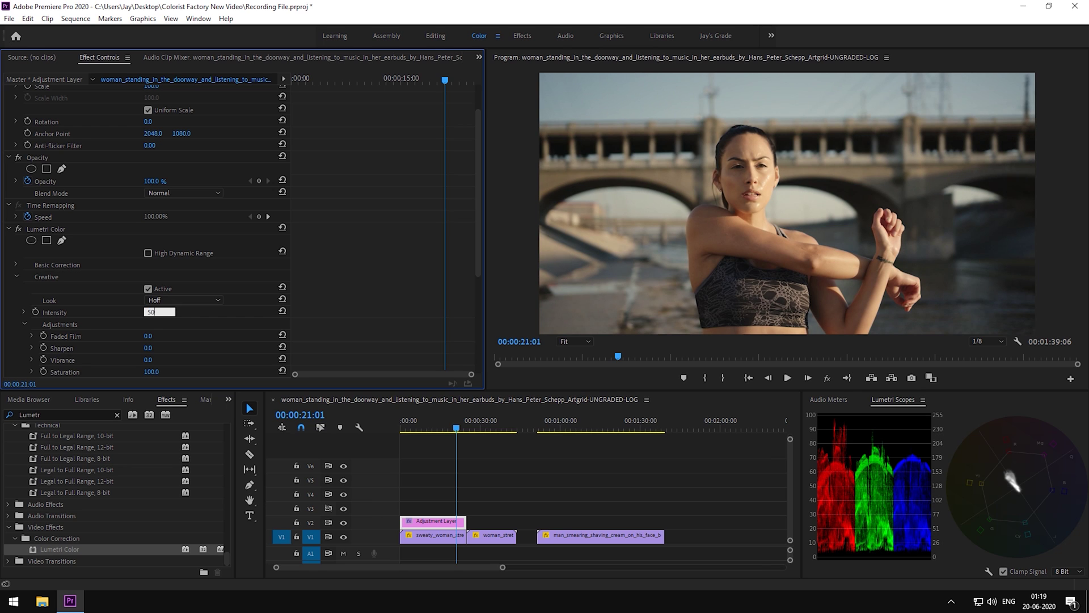
key("Return")
scroll(166, 352, "down", 1)
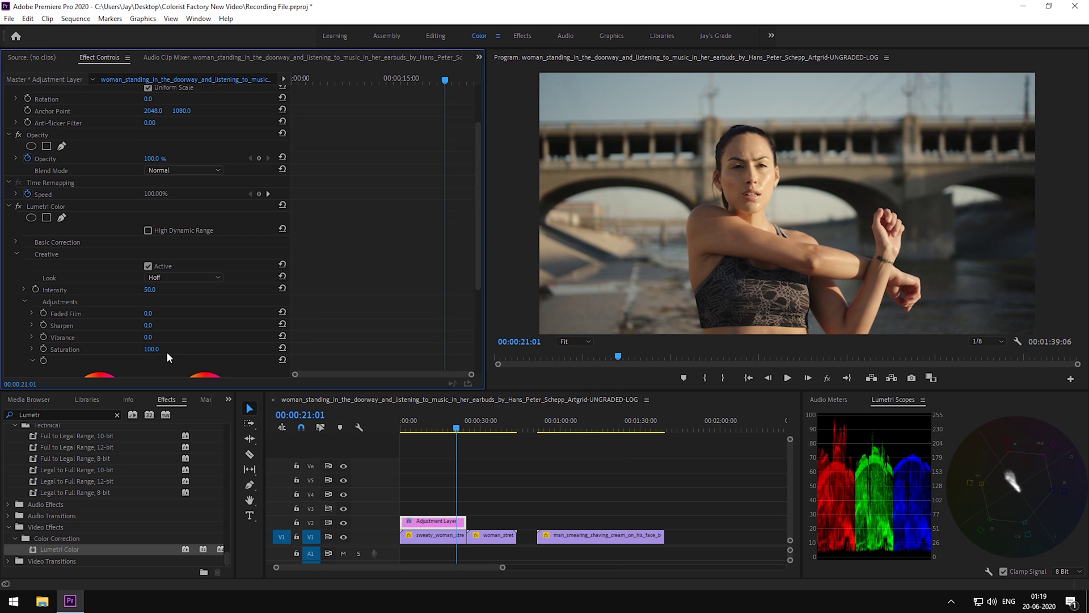
left_click(151, 349)
type("90")
key("Return")
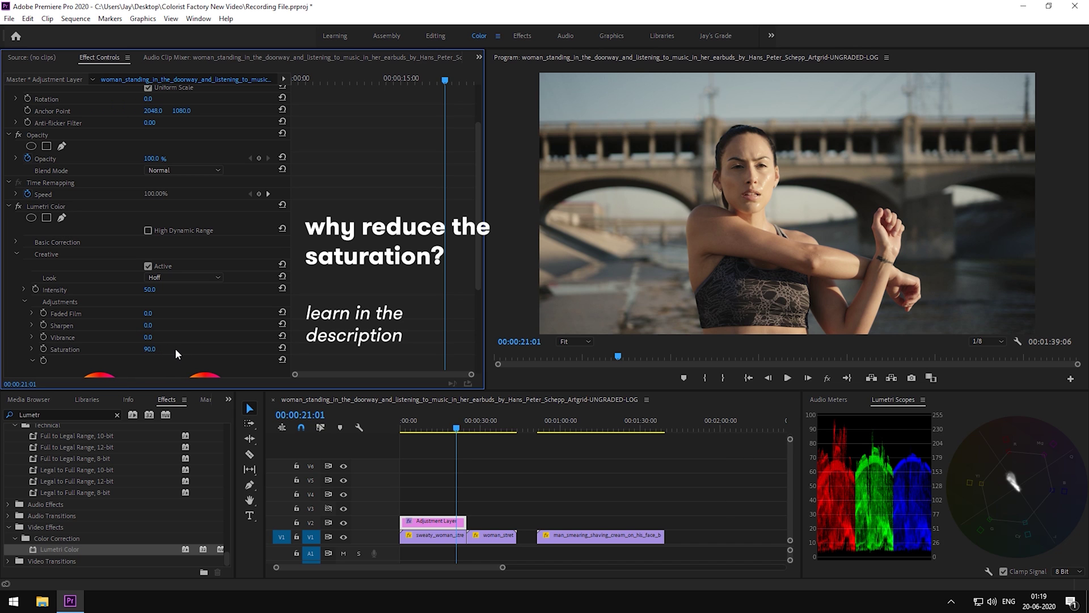
Step: Rename the effect to 'Lumetri Color (LUT)' and collapse it
right_click(46, 205)
left_click(62, 215)
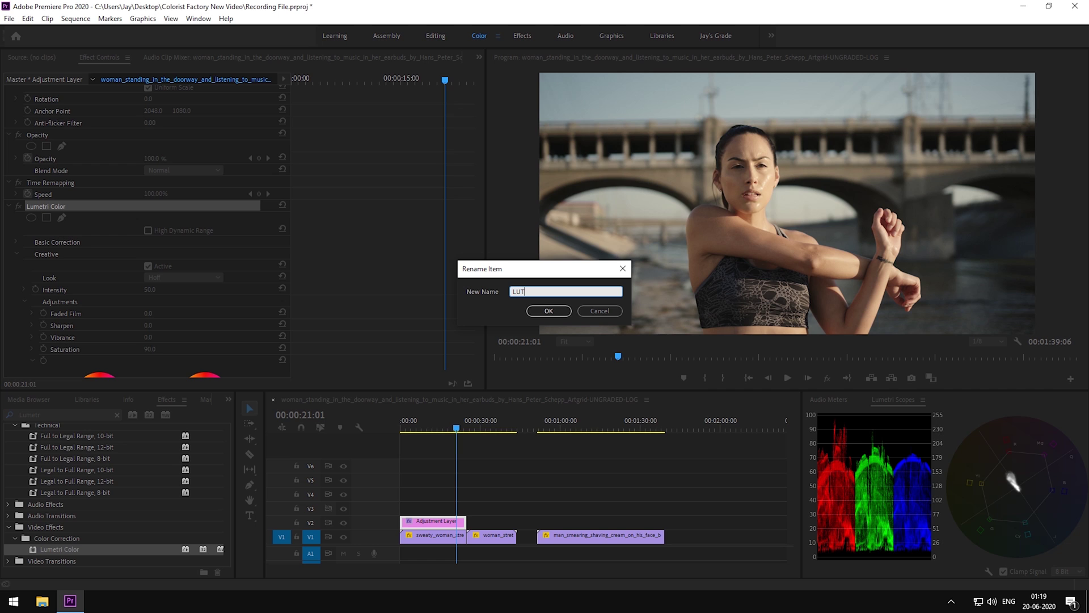
type("LUT")
key("Return")
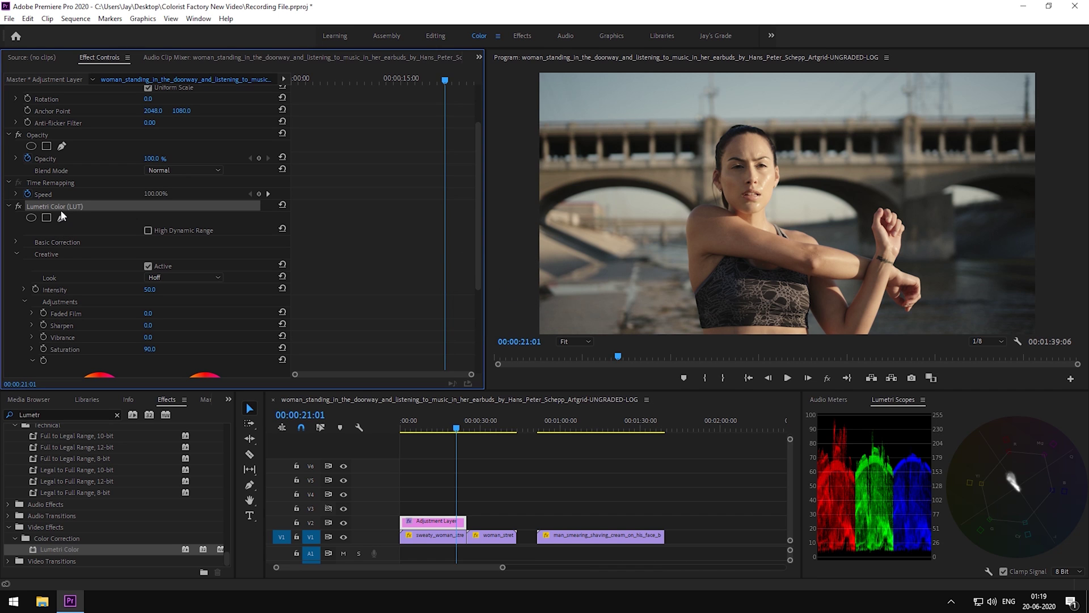
left_click(9, 207)
left_click(457, 522)
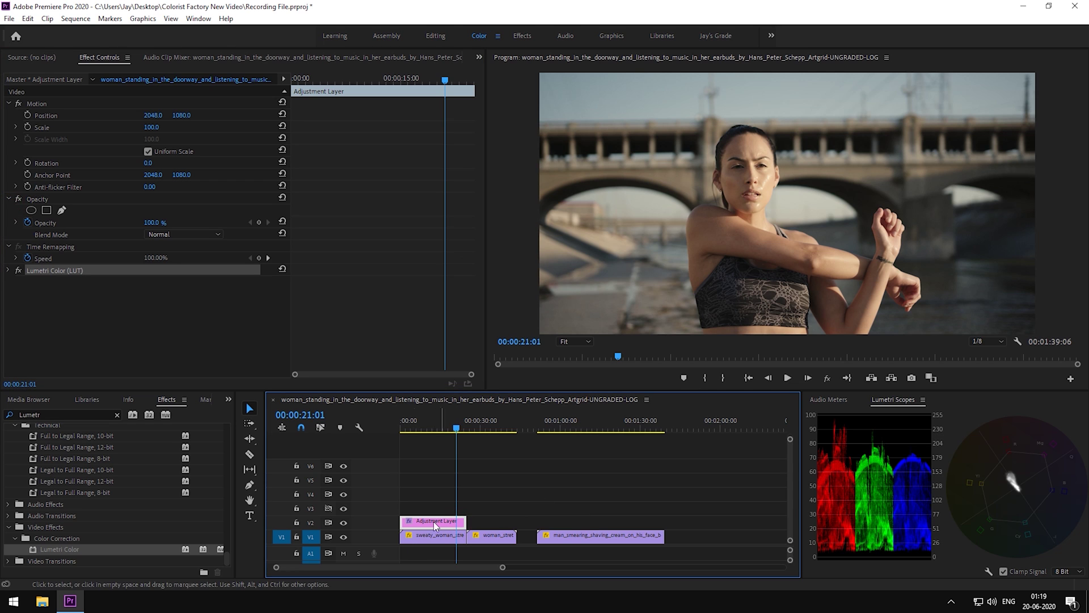
Step: Enlarge the timeline, compare with V2 hidden, and drop Lumetri Color onto the V1 sweaty_woman clip
left_click(391, 542)
left_click_drag(391, 507, 391, 506)
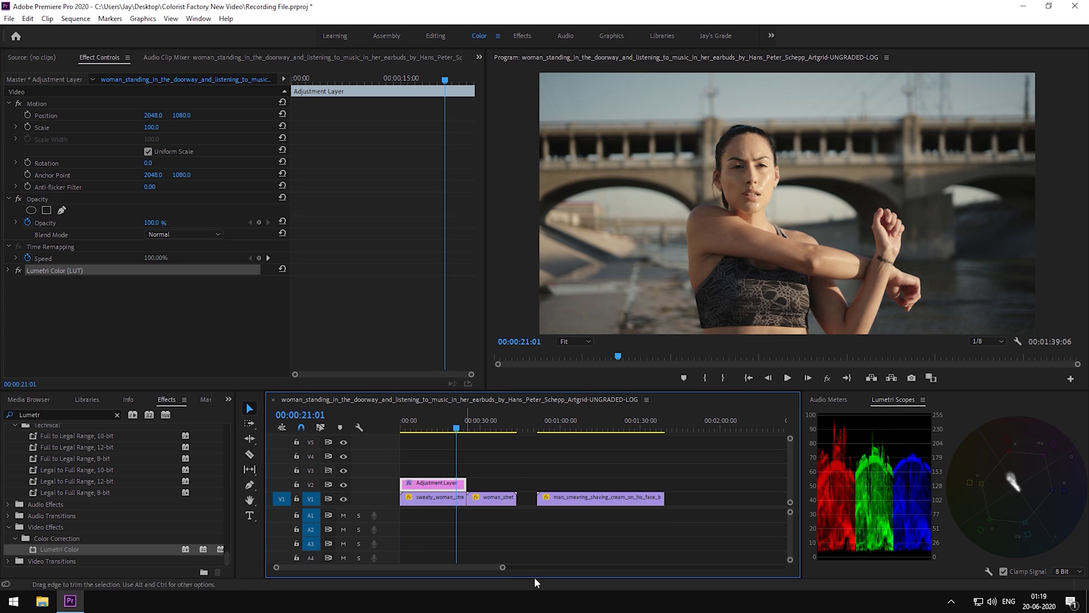
left_click_drag(503, 567, 414, 567)
left_click(459, 460)
left_click(458, 484)
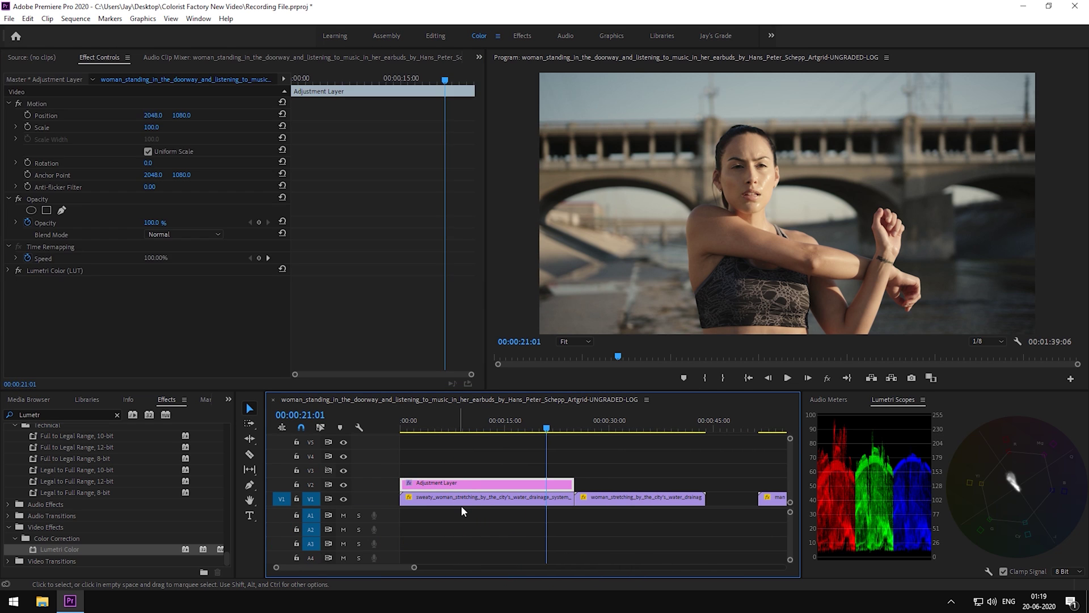
left_click(461, 502)
left_click(467, 484)
left_click(344, 485)
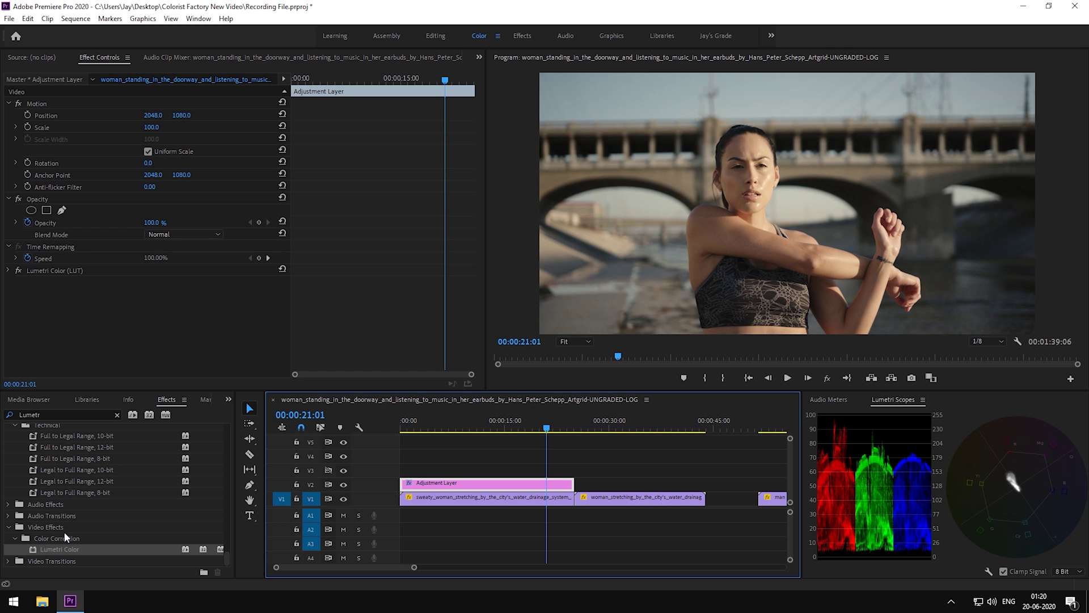
left_click_drag(62, 548, 423, 498)
Step: Rename the V1 clip's Lumetri effect to 'Contrast & Saturation'
left_click(497, 483)
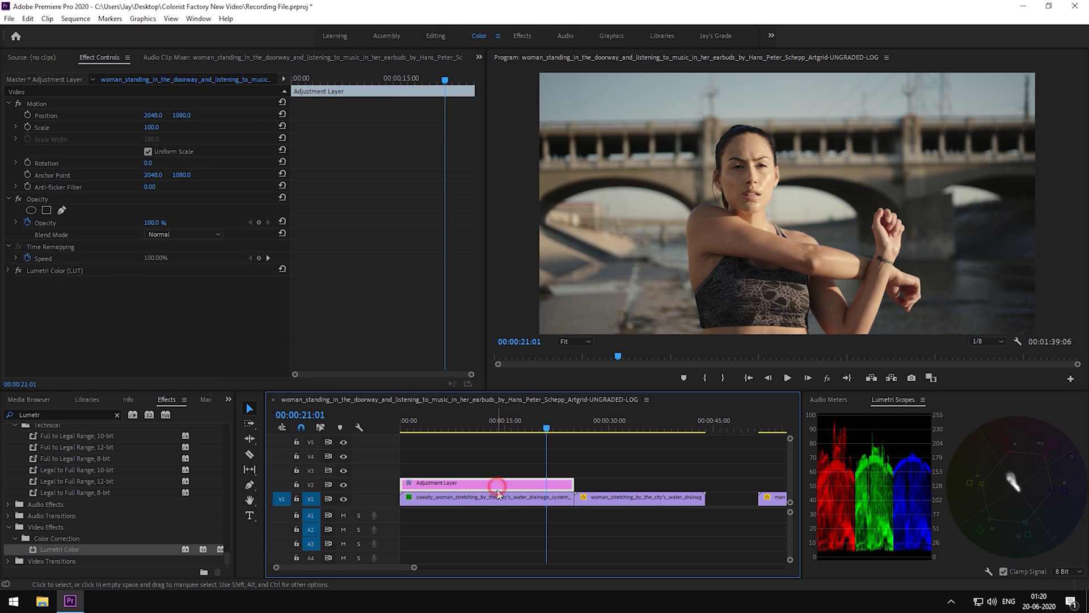
left_click(497, 497)
right_click(51, 270)
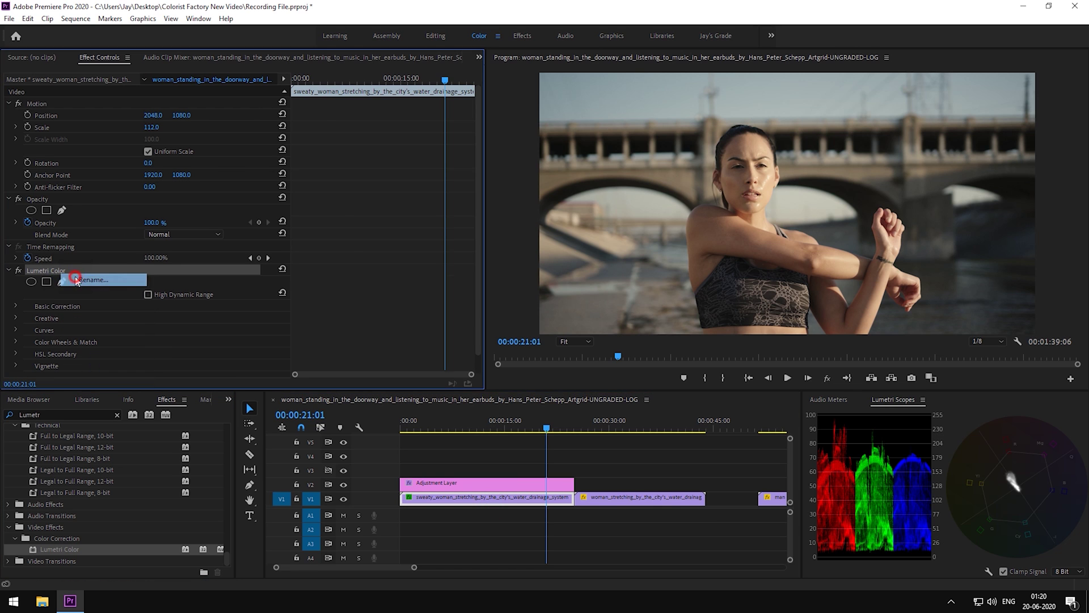
left_click(74, 277)
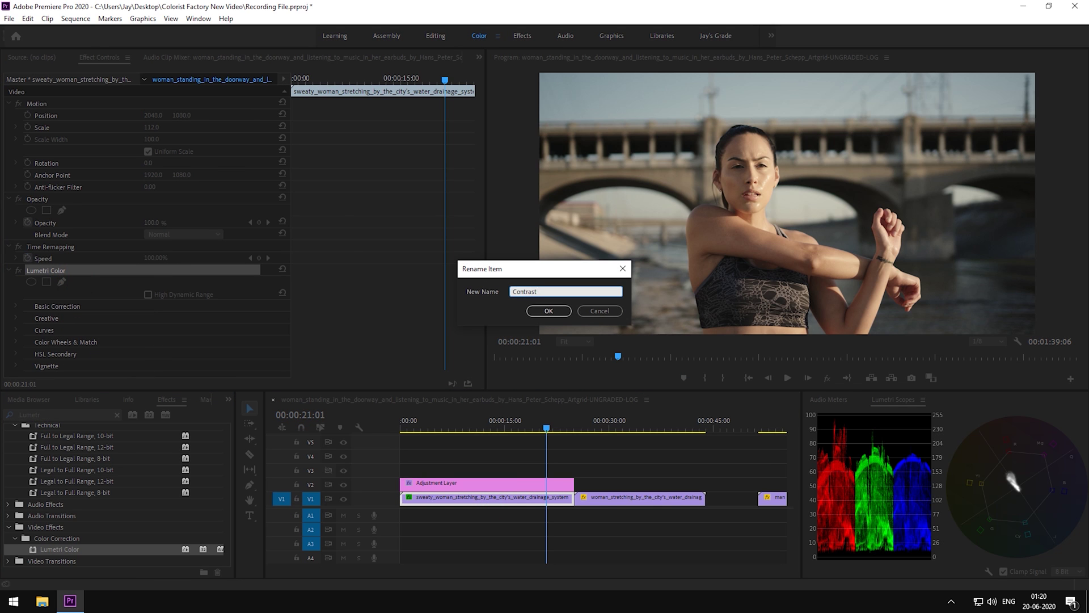
type("Contrast & Saturation")
key("Return")
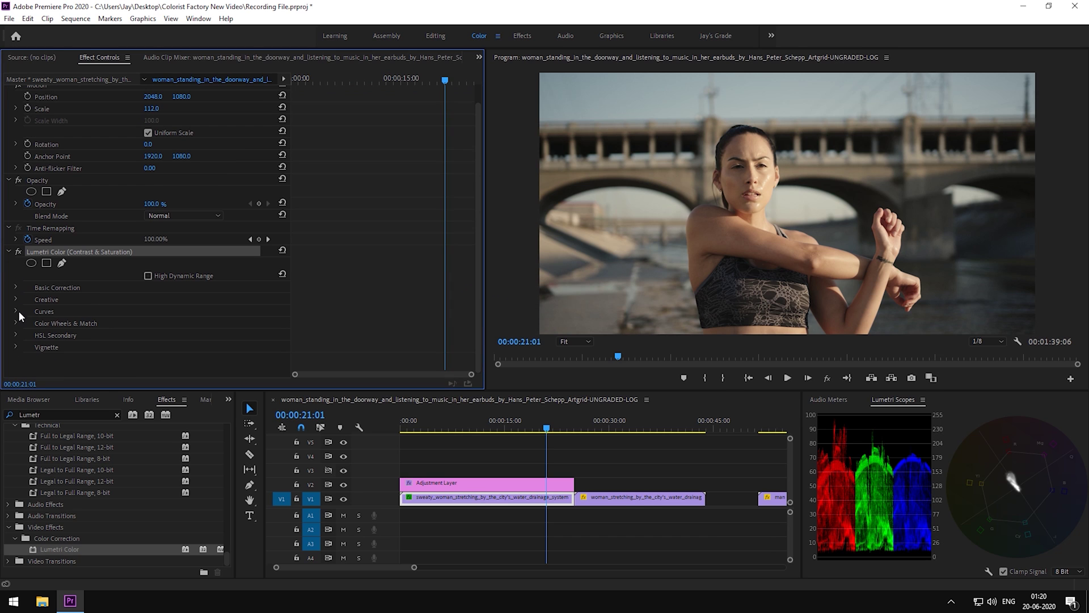
Step: Pull down a point on the RGB curve for contrast, comparing it off and on
left_click(111, 310)
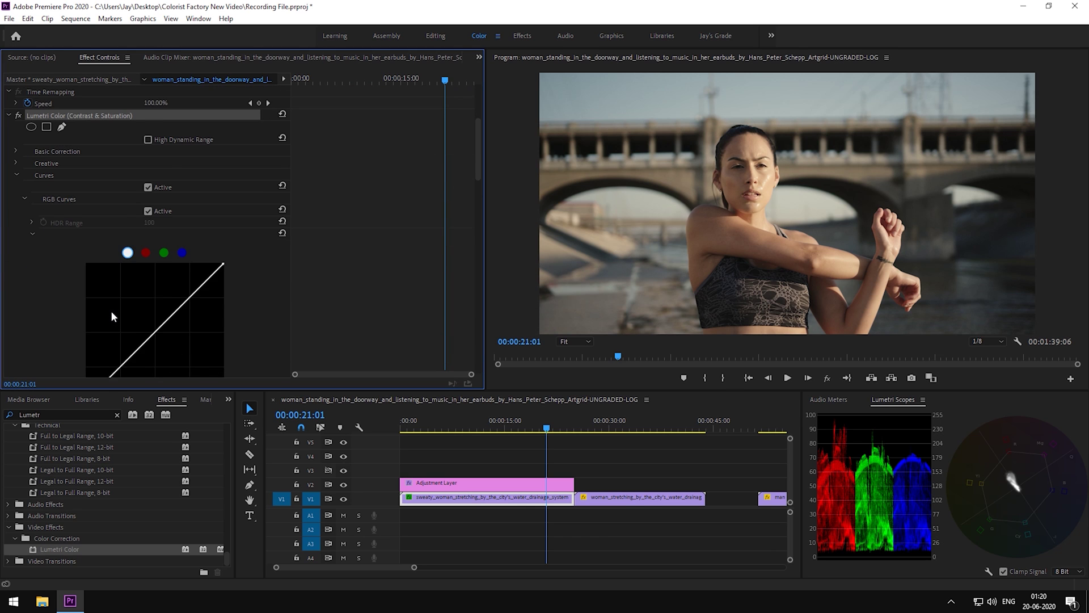
scroll(110, 311, "down", 2)
left_click(128, 311)
left_click_drag(127, 311, 137, 314)
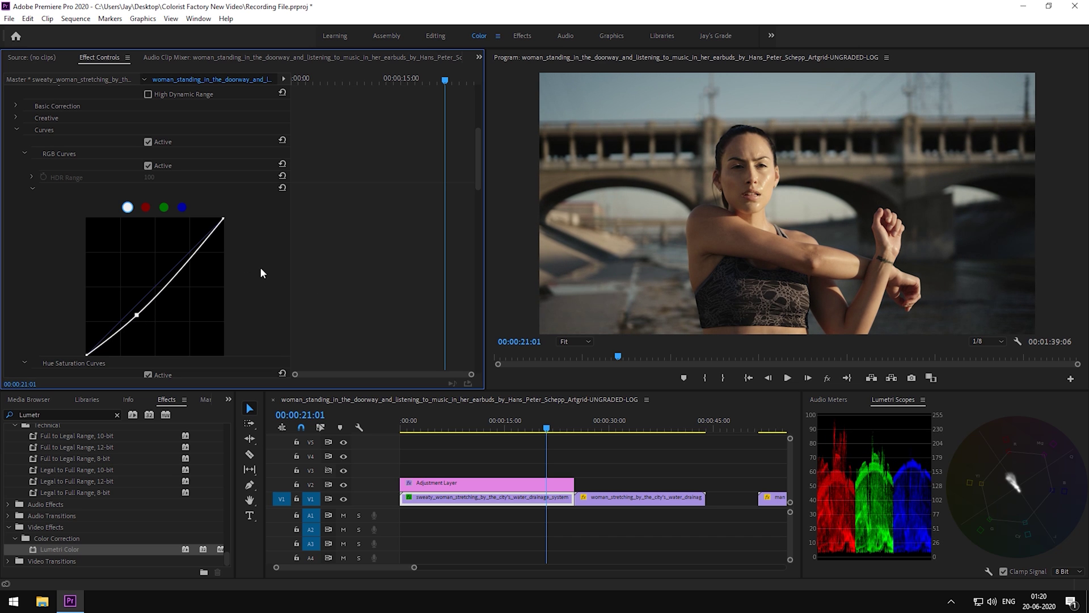
left_click(148, 166)
left_click(148, 165)
scroll(41, 229, "up", 3)
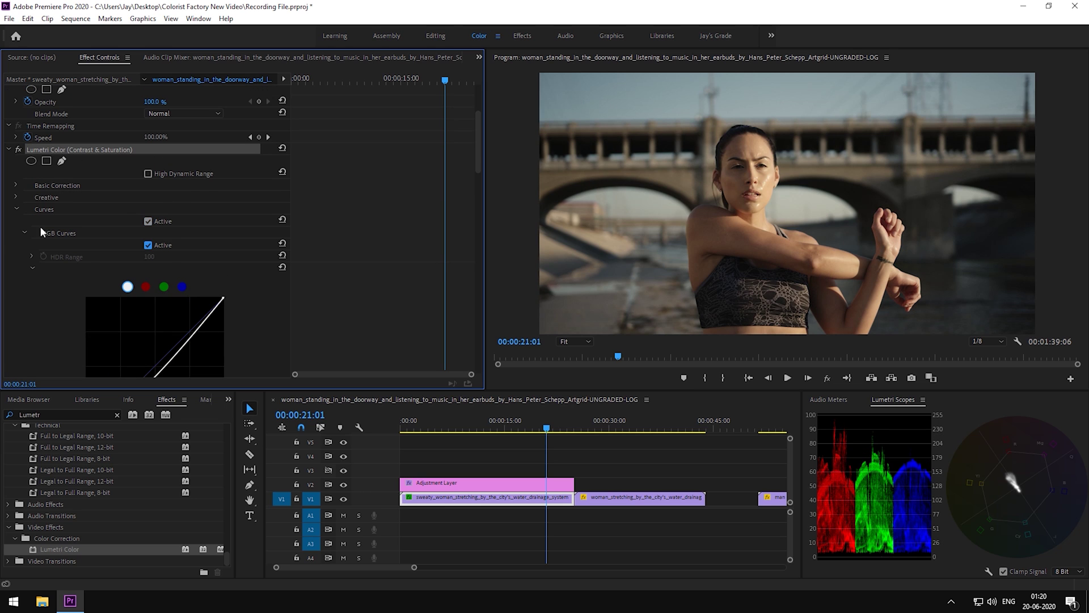
Step: Set the Creative saturation to 140 and collapse the effect
left_click(16, 197)
scroll(77, 238, "down", 2)
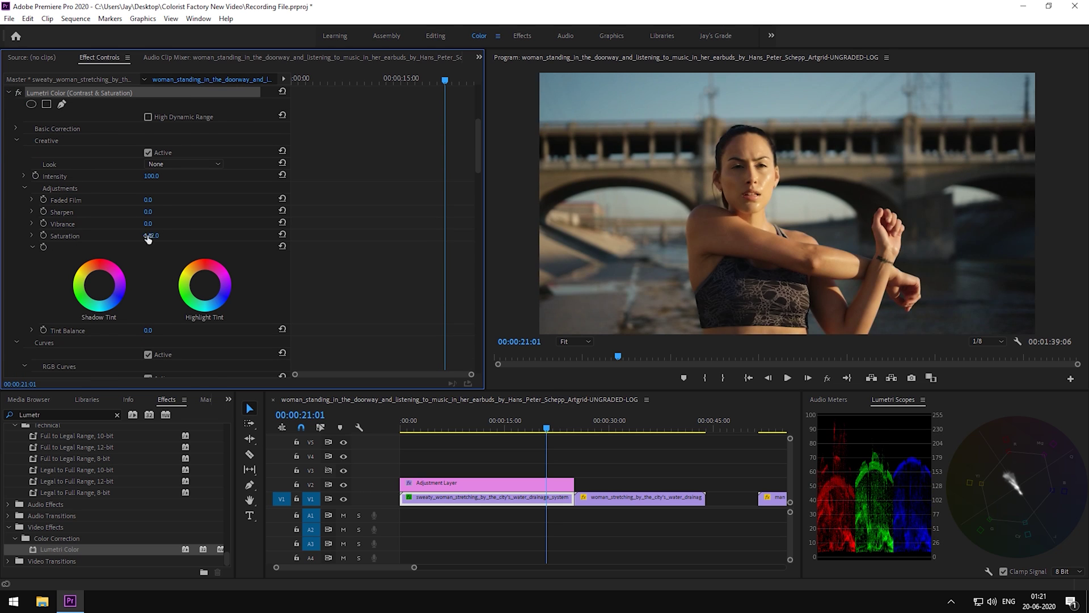
left_click(151, 234)
type("40")
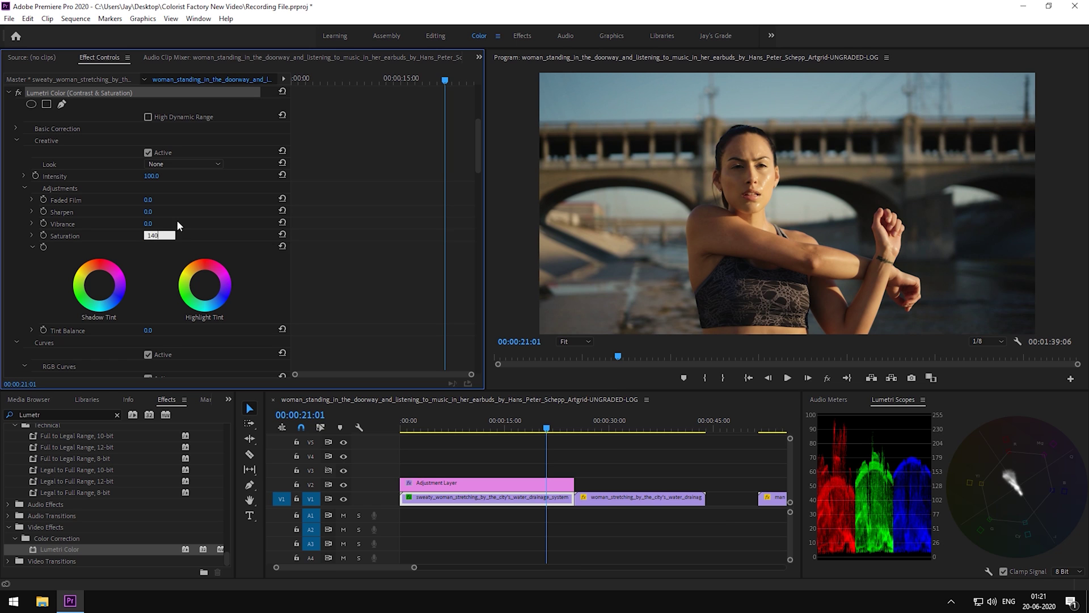
type("40")
key("Return")
left_click(8, 114)
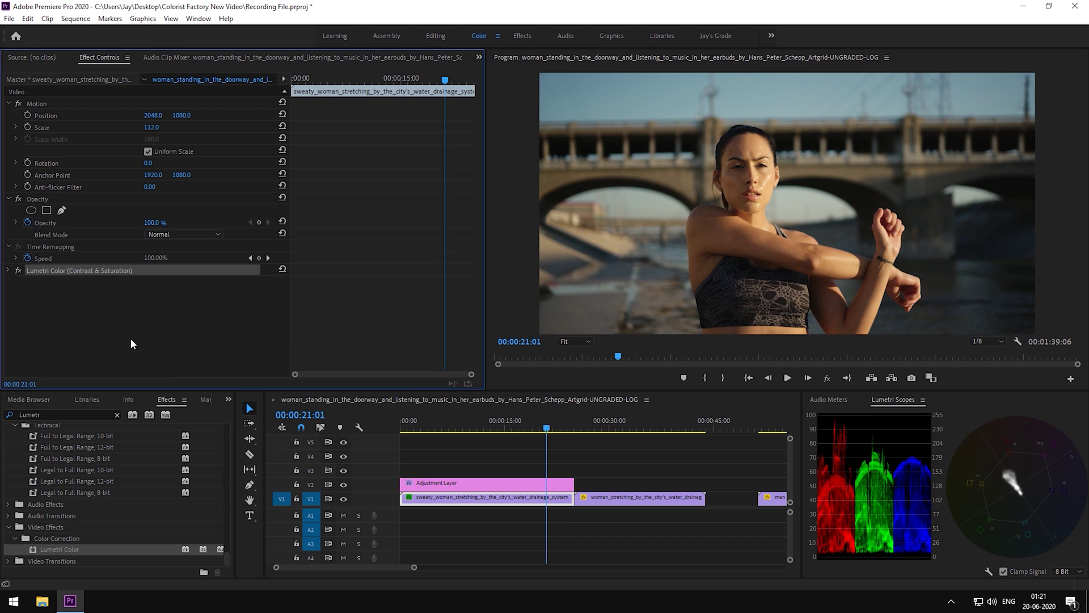
Step: Zoom the Program monitor to 75%, then 50%, to inspect the woman's face
left_click(574, 341)
left_click(567, 404)
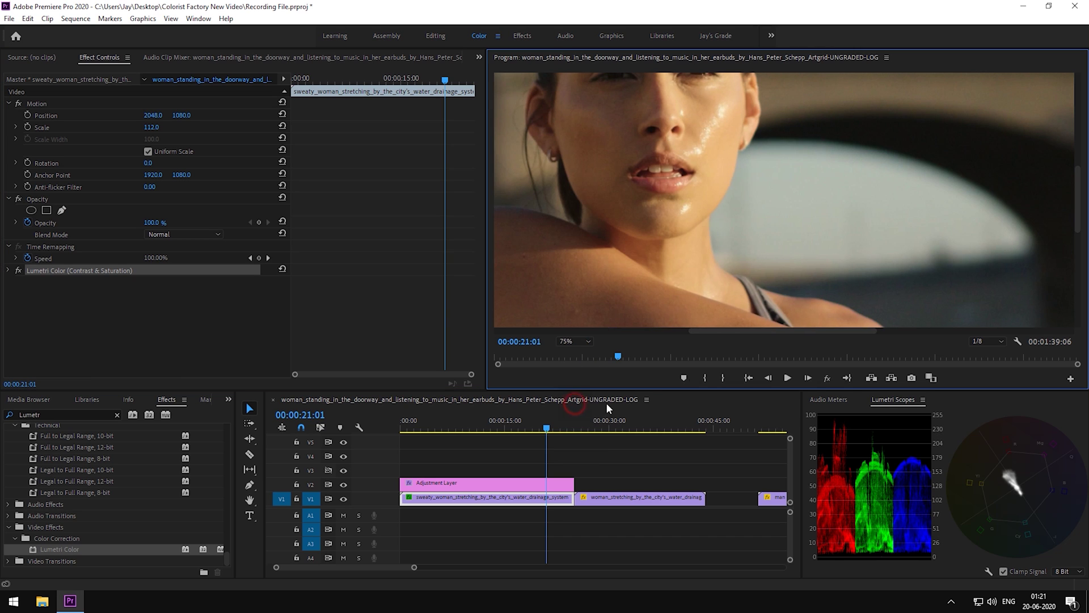
left_click_drag(1078, 221, 1077, 207)
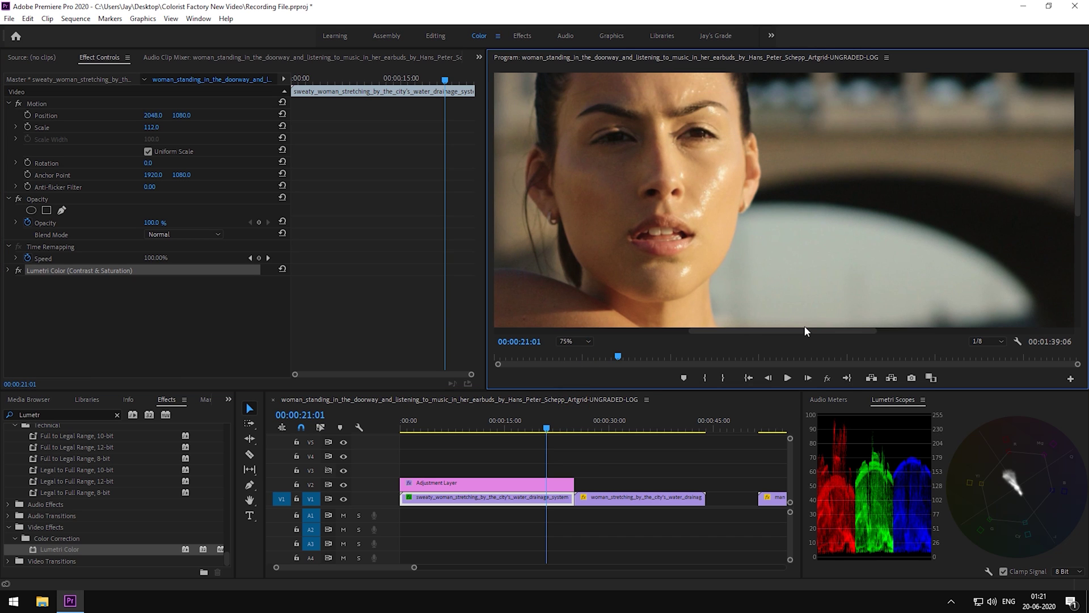
left_click_drag(804, 330, 759, 335)
left_click(574, 341)
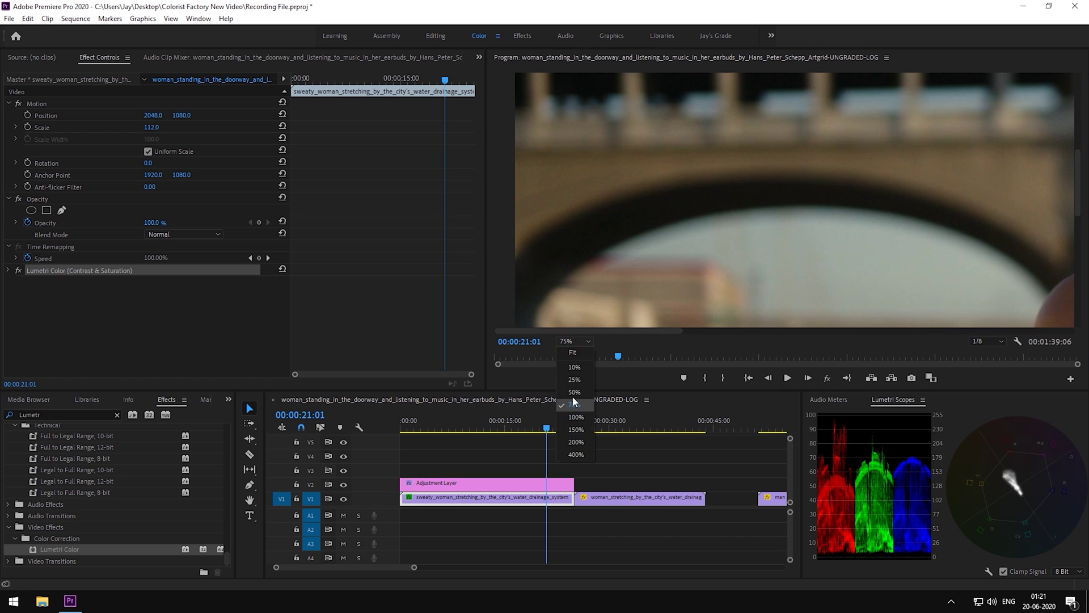
left_click(567, 393)
left_click_drag(657, 340, 644, 339)
left_click_drag(1081, 211, 1080, 198)
left_click_drag(1084, 238, 1080, 268)
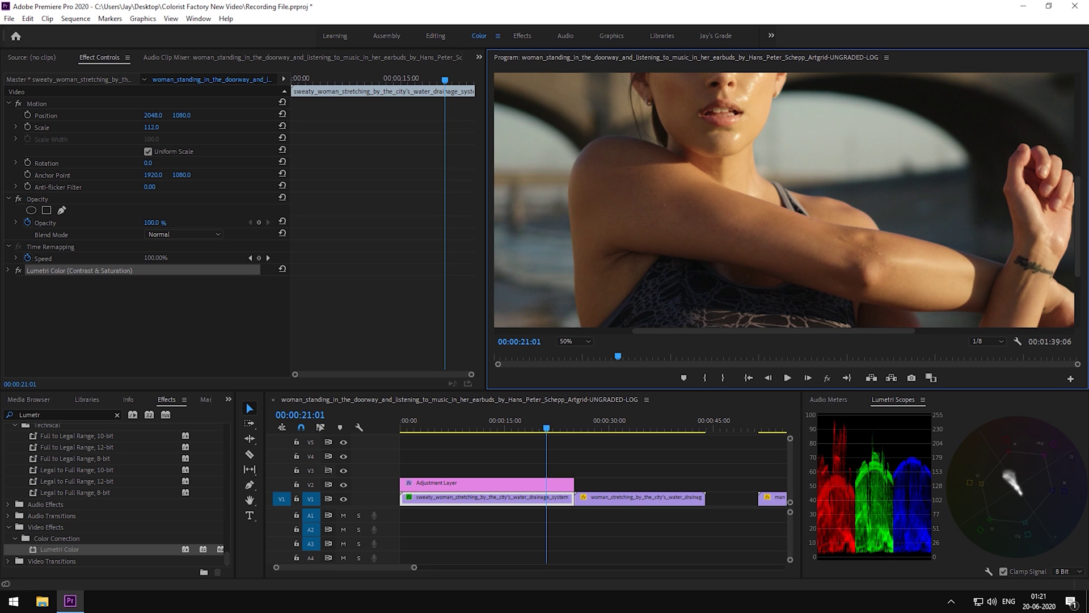
left_click_drag(1081, 267, 1080, 244)
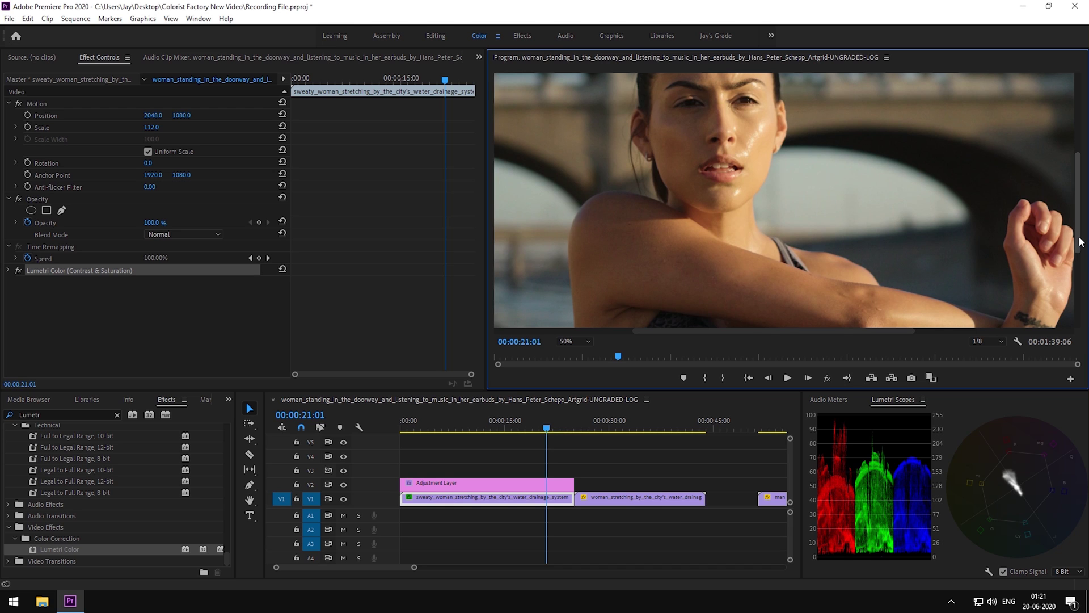
Step: Apply a second Lumetri Color effect to the V1 clip and begin renaming it
left_click_drag(56, 548, 440, 500)
scroll(56, 272, "down", 1)
right_click(26, 251)
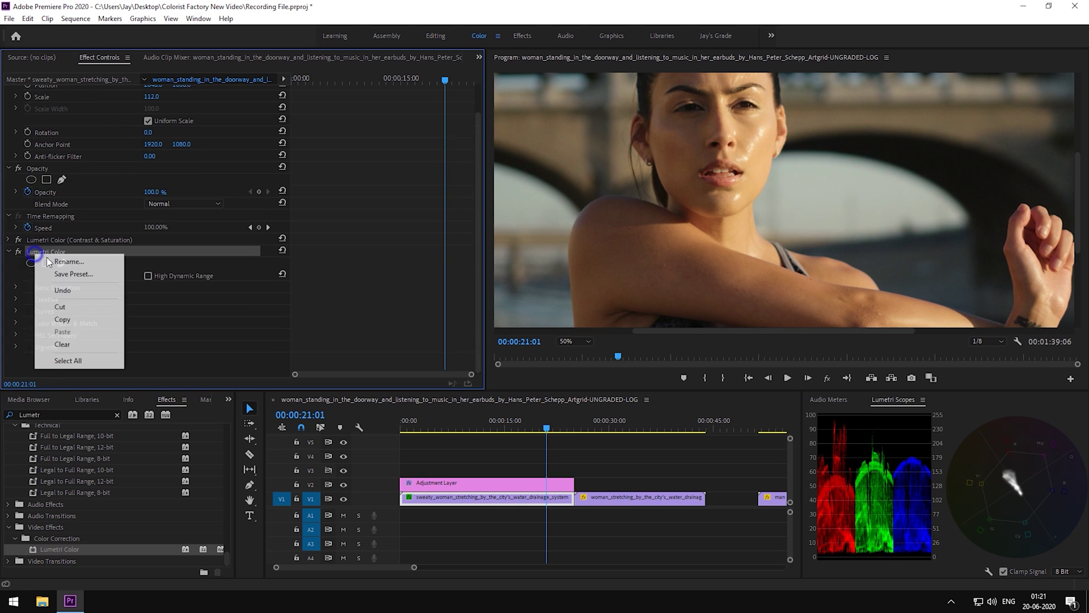
left_click(47, 260)
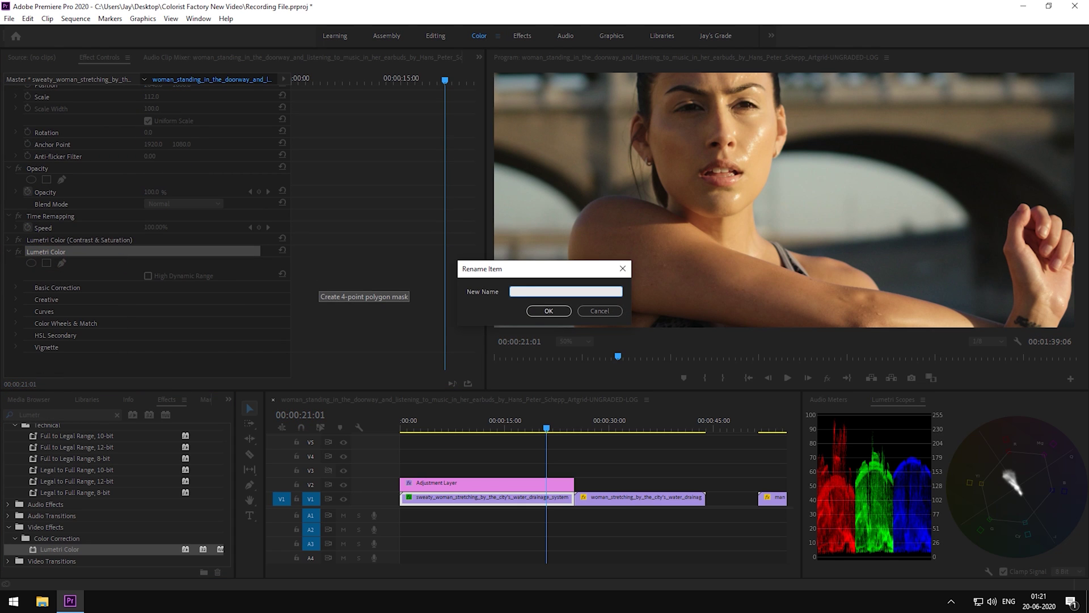
Step: Name the effect 'Remove Video Look' and lower the RGB curve's top end to dim highlights
type("Remove Video Look")
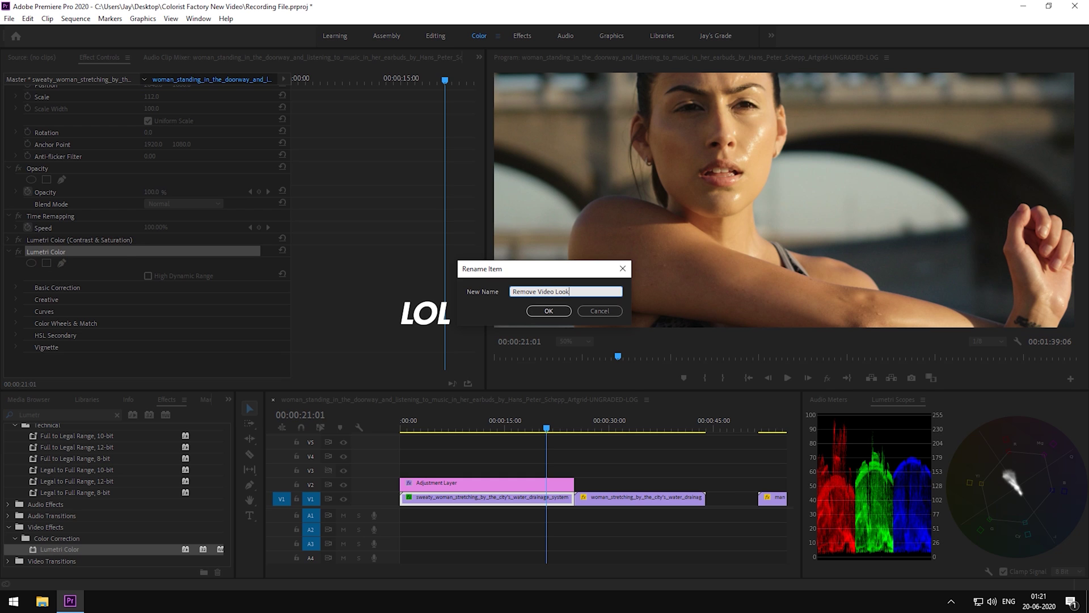
key("Return")
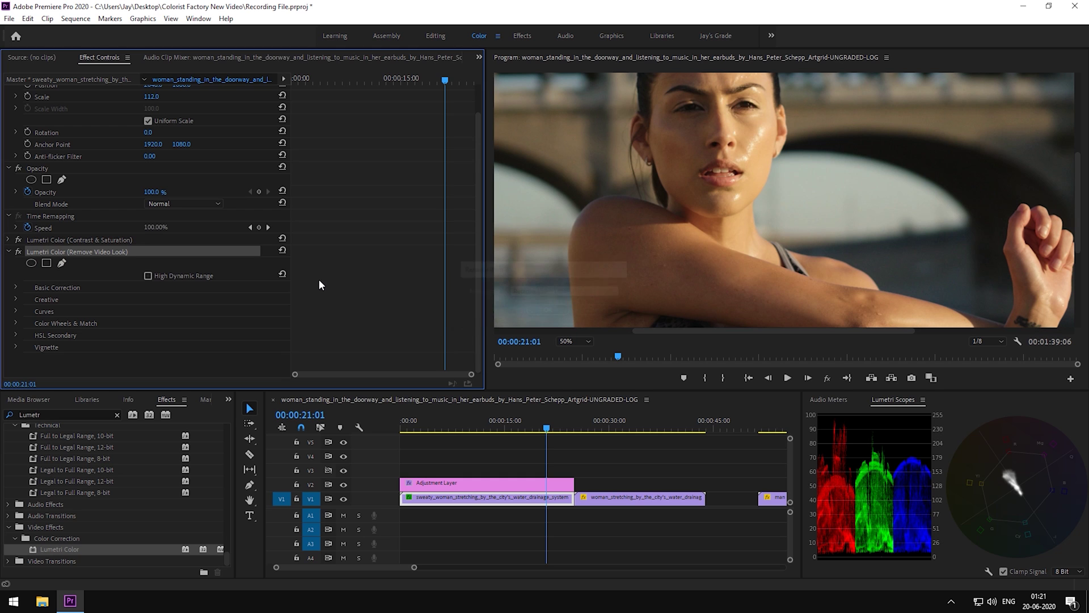
left_click(16, 311)
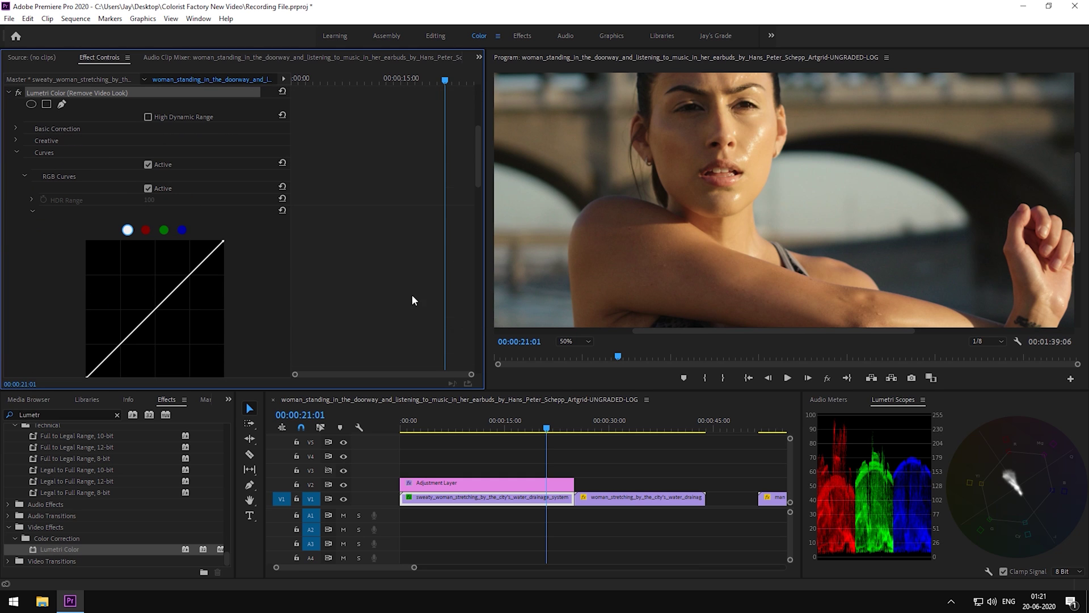
left_click(155, 310)
left_click_drag(223, 241, 223, 261)
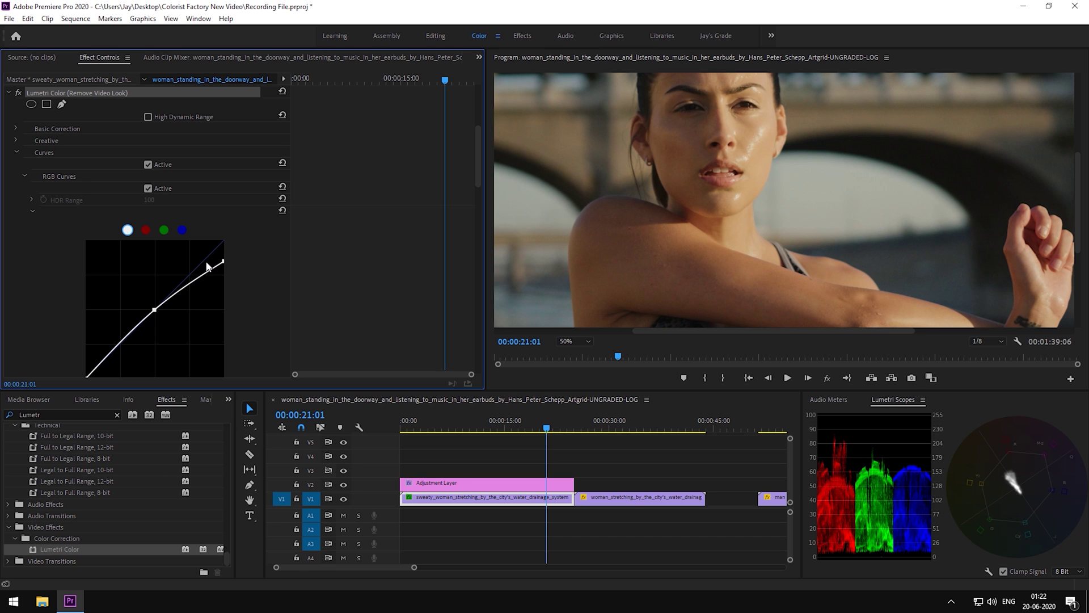
mouse_move(224, 262)
left_mouse_down()
mouse_move(235, 236)
mouse_move(233, 264)
left_mouse_up()
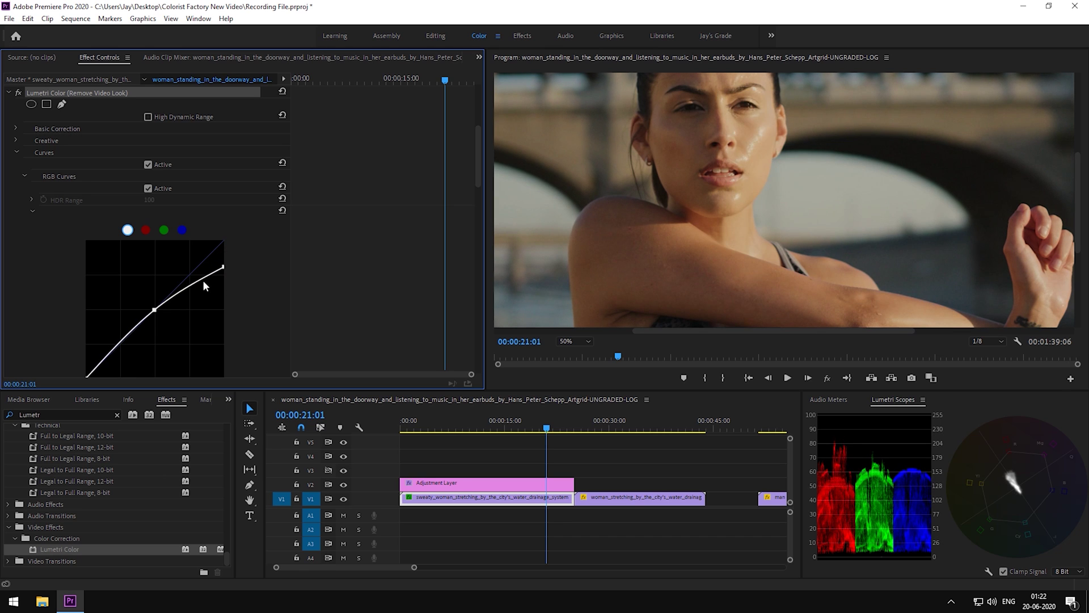
left_click_drag(181, 291, 180, 287)
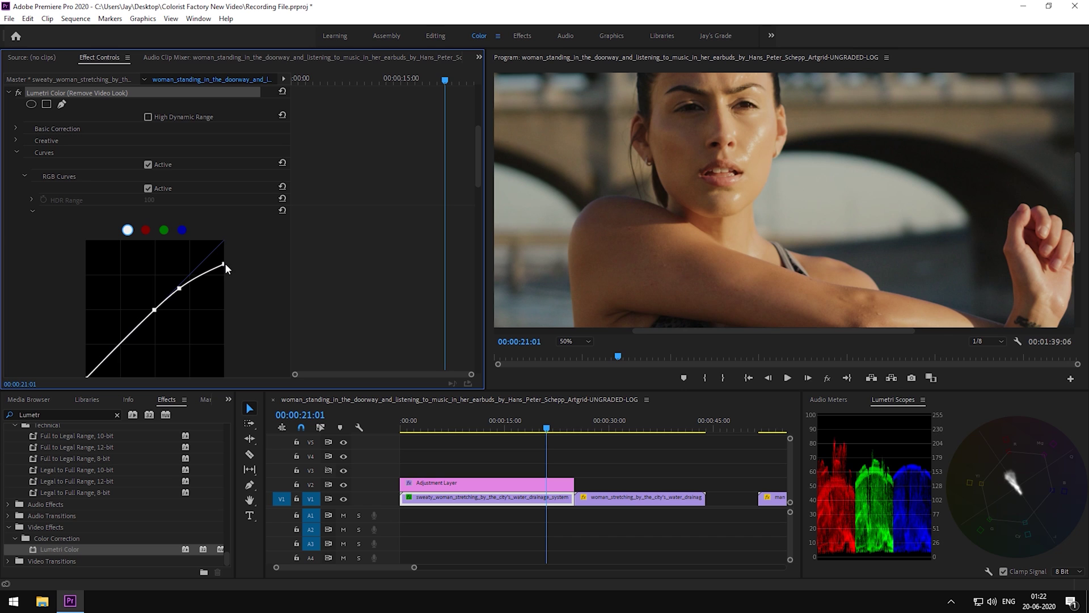
Step: Collapse Remove Video Look, toggle it to compare before and after, and fit the monitor
scroll(1085, 223, "down", 2)
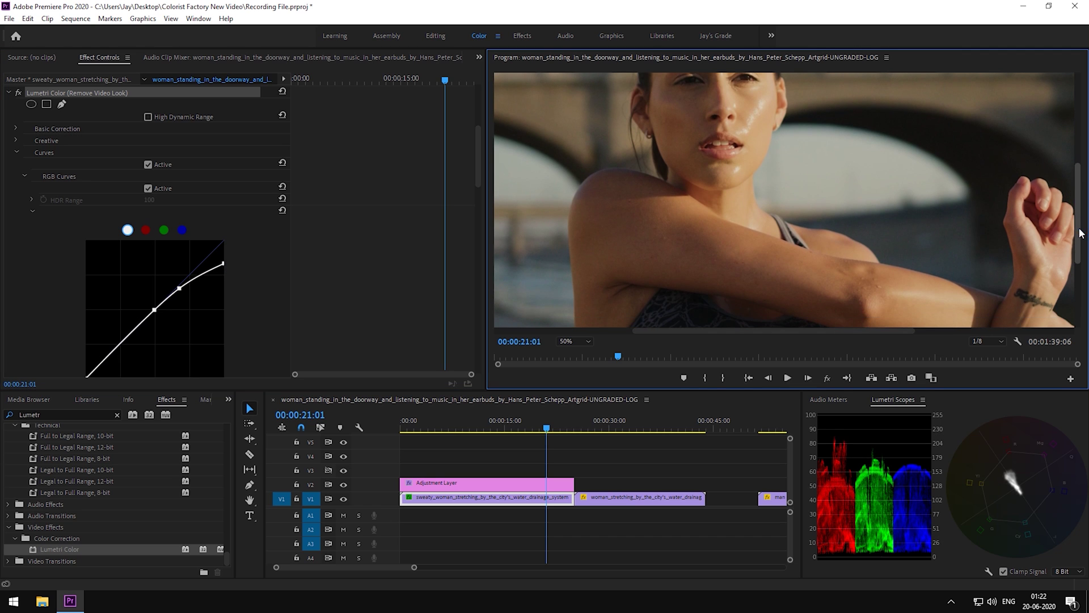
scroll(82, 240, "up", 3)
left_click(8, 170)
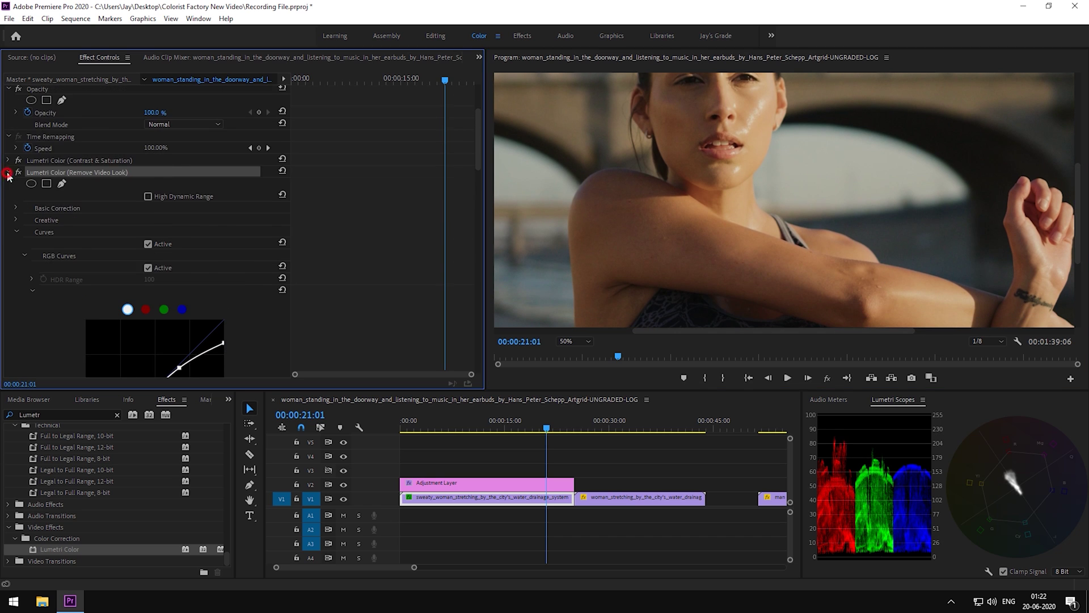
left_click(18, 283)
left_click(18, 283)
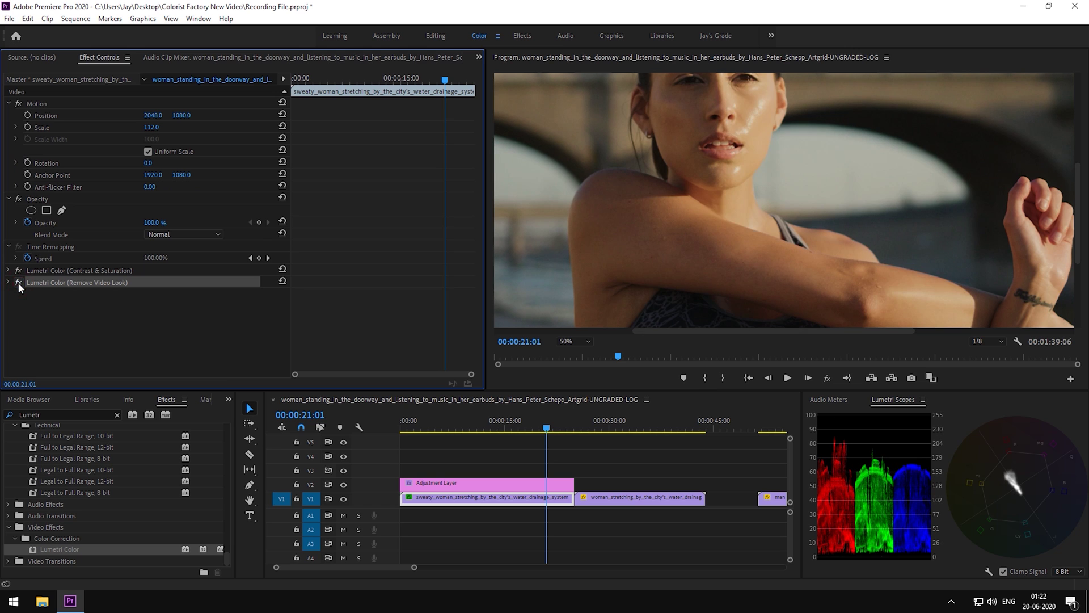
left_click(18, 283)
left_click(18, 283)
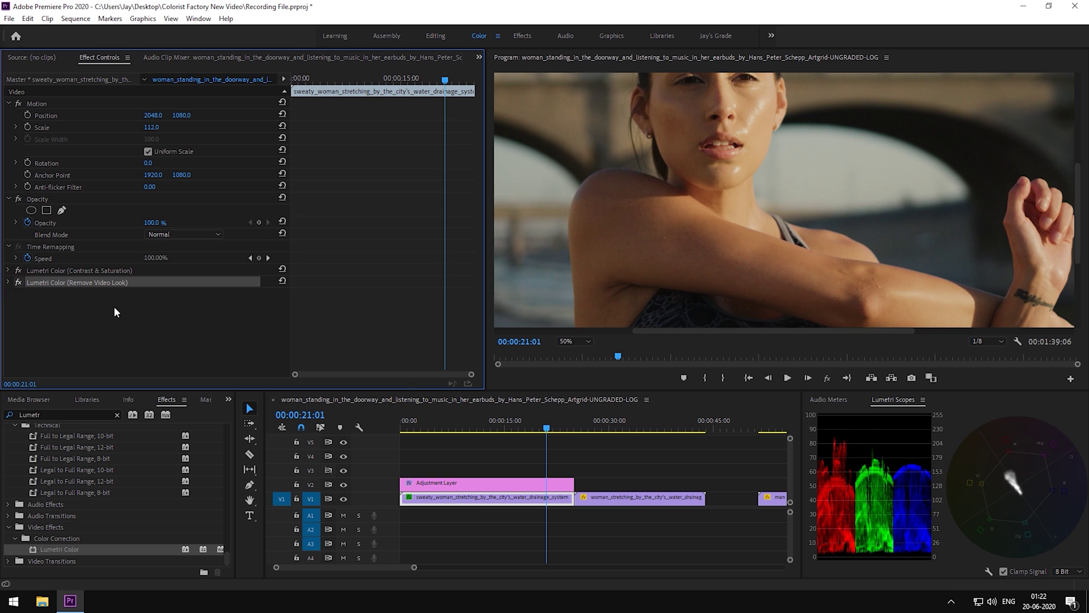
left_click(582, 341)
left_click(574, 352)
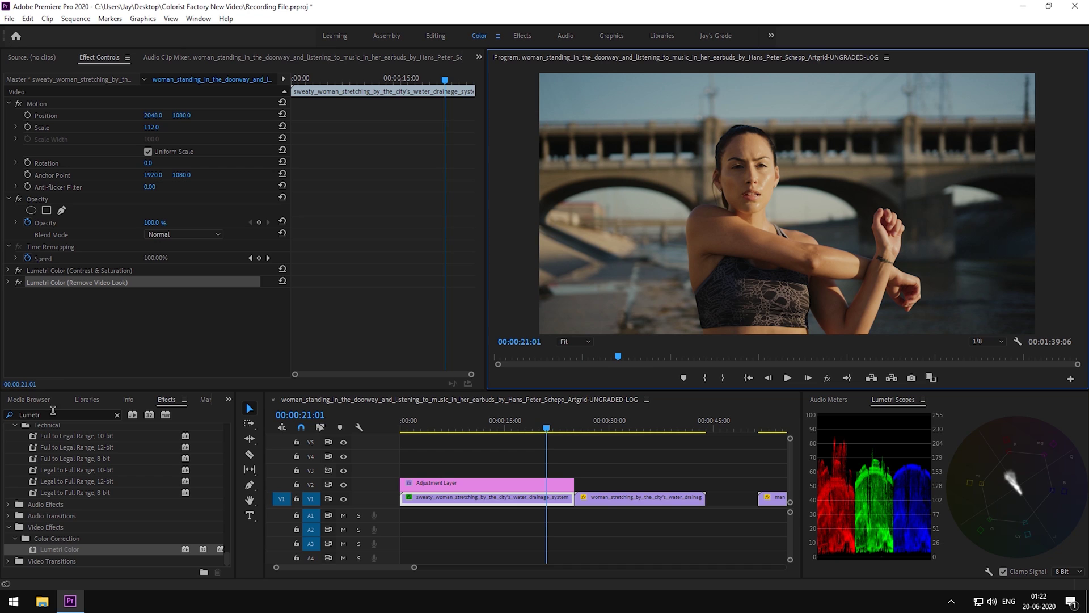
Step: Apply a third Lumetri Color to the V1 clip, keep its default name, and reveal Hue vs Sat
left_click_drag(64, 549, 455, 498)
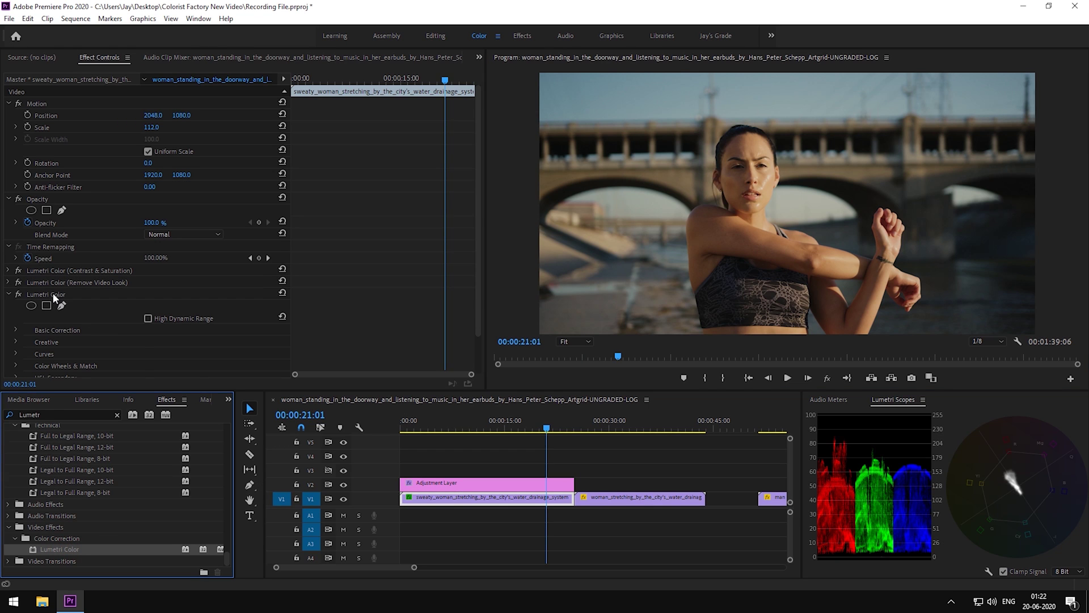
right_click(55, 295)
left_click(85, 301)
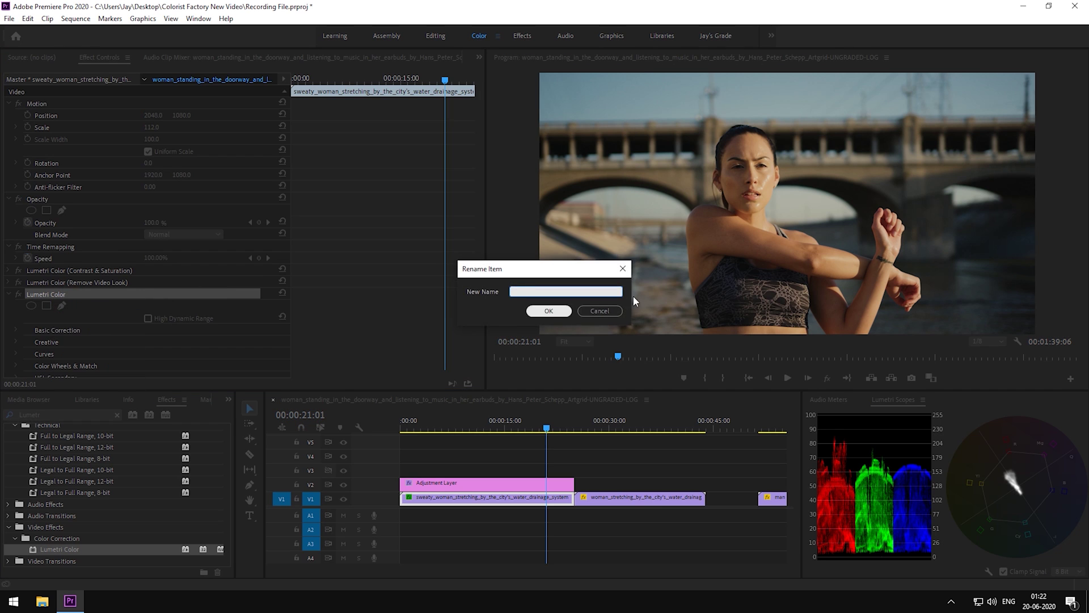
left_click(548, 311)
scroll(16, 316, "down", 2)
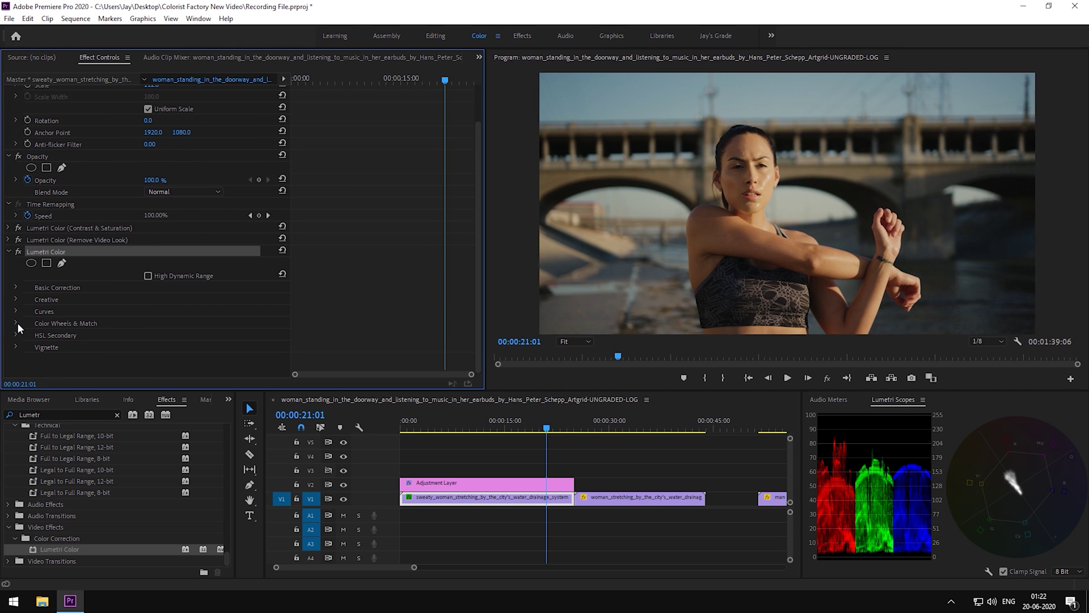
left_click(16, 310)
scroll(17, 306, "down", 3)
left_click(24, 255)
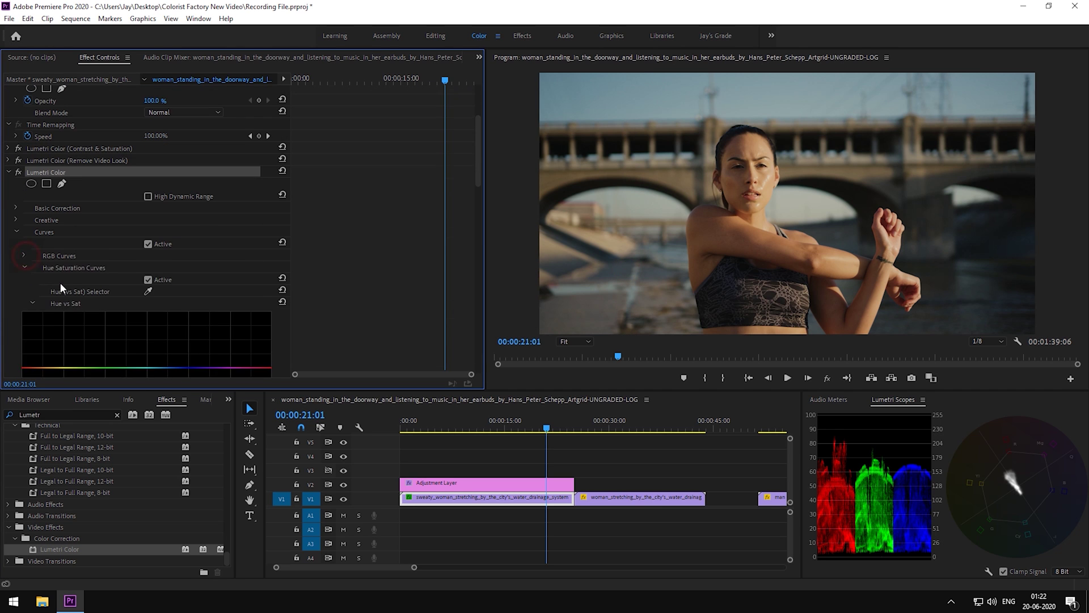
scroll(61, 284, "down", 4)
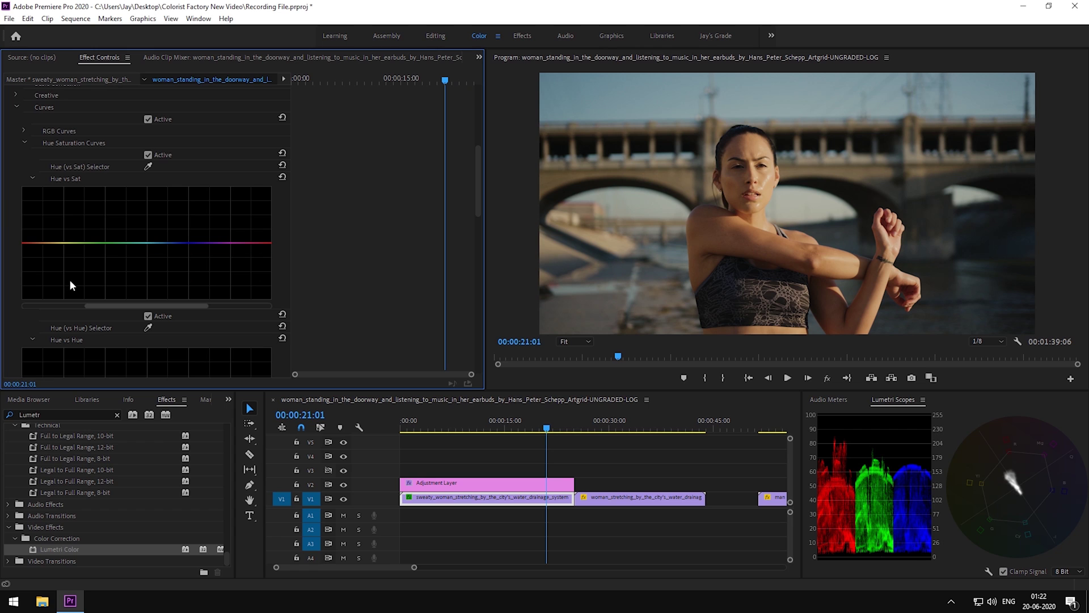
scroll(69, 280, "down", 1)
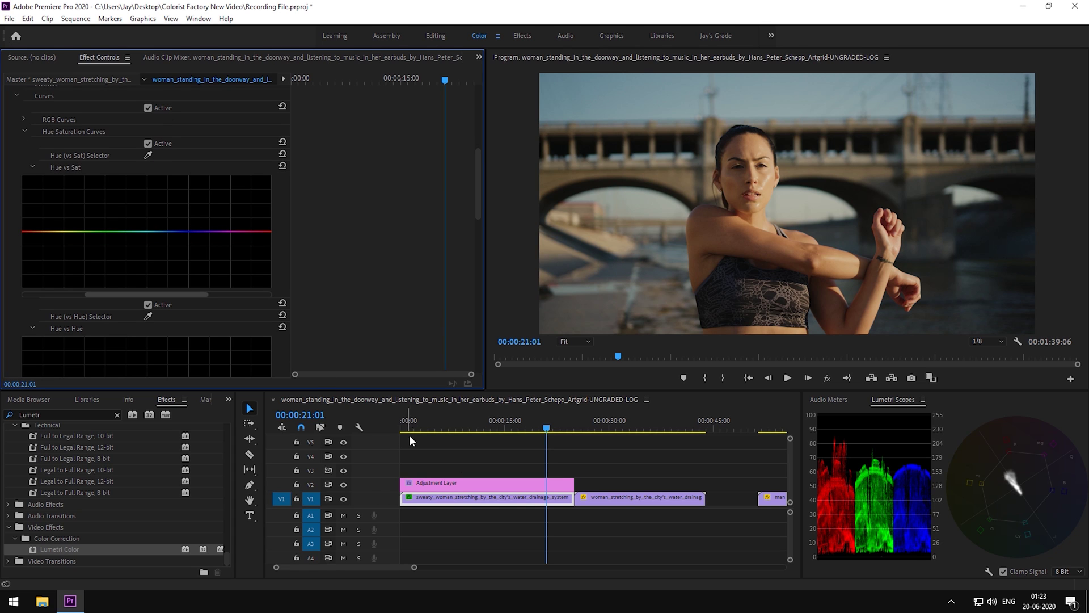
Step: Sample the blue sky with the Hue vs Sat eyedropper, widen the range, and raise its saturation
left_click(343, 485)
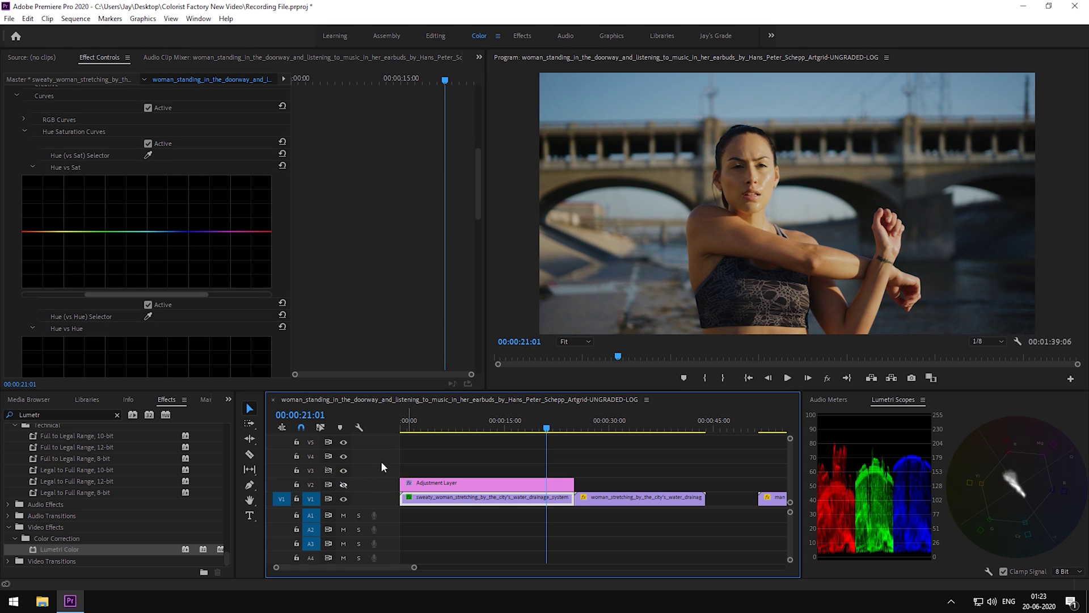
left_click(148, 155)
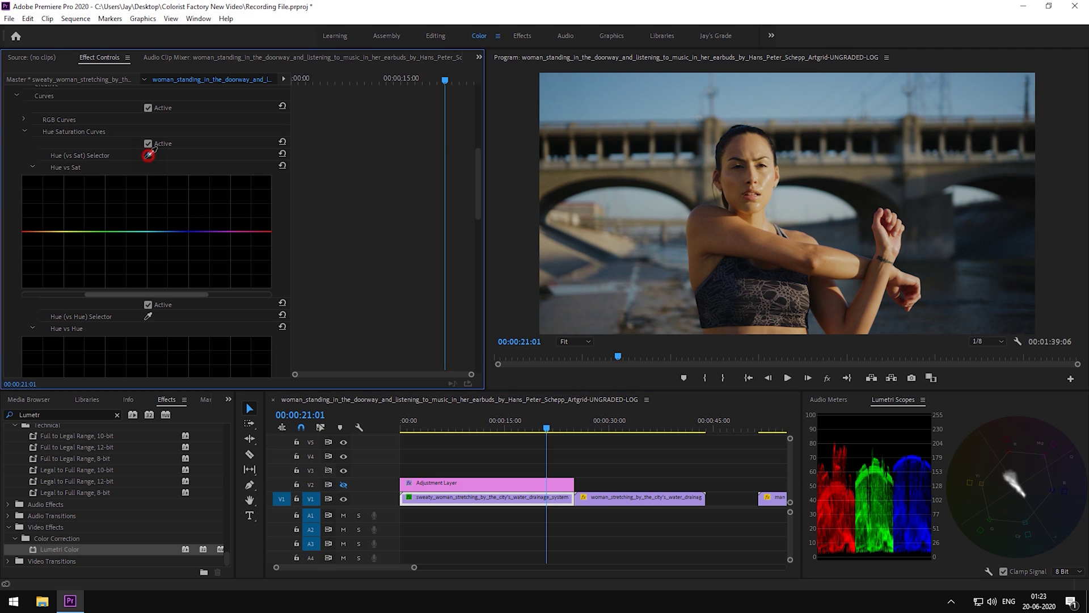
left_click(771, 96)
left_click_drag(149, 231, 143, 231)
left_click_drag(165, 233, 166, 232)
scroll(167, 239, "up", 1)
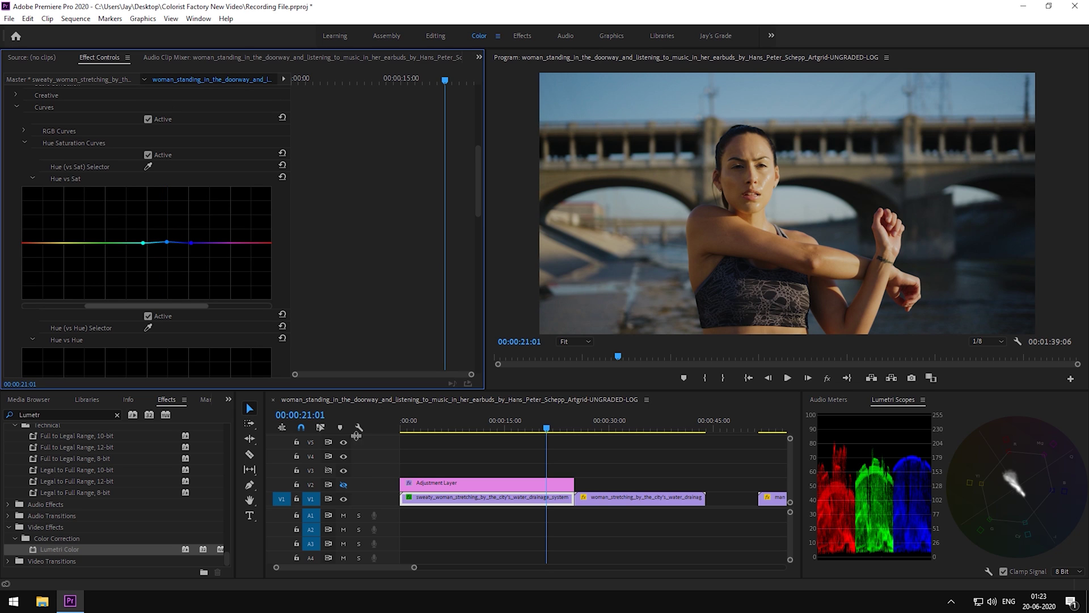
left_click(344, 485)
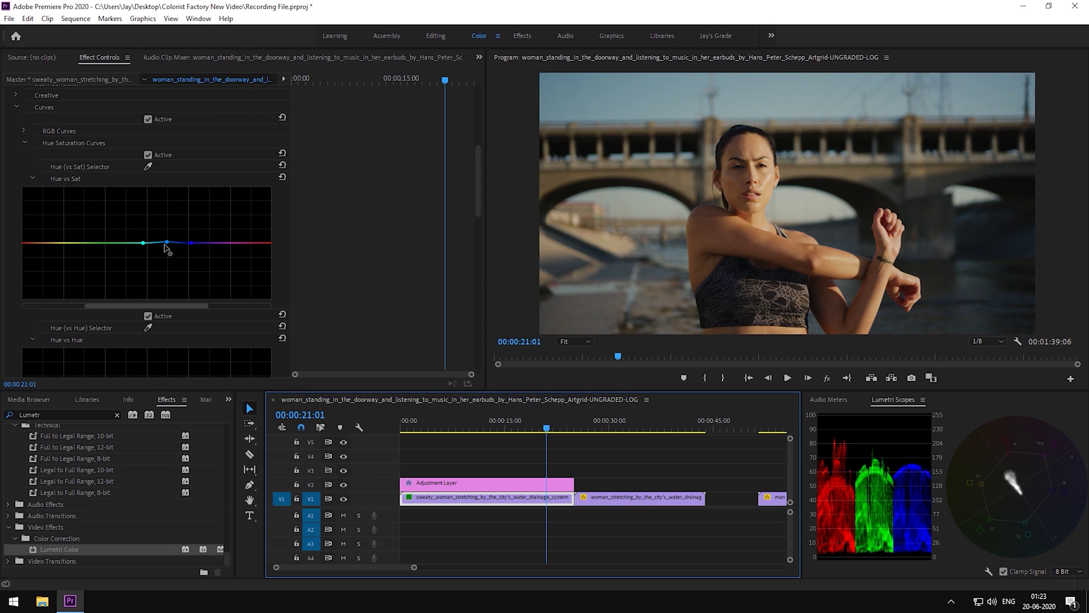
left_click_drag(166, 243, 167, 224)
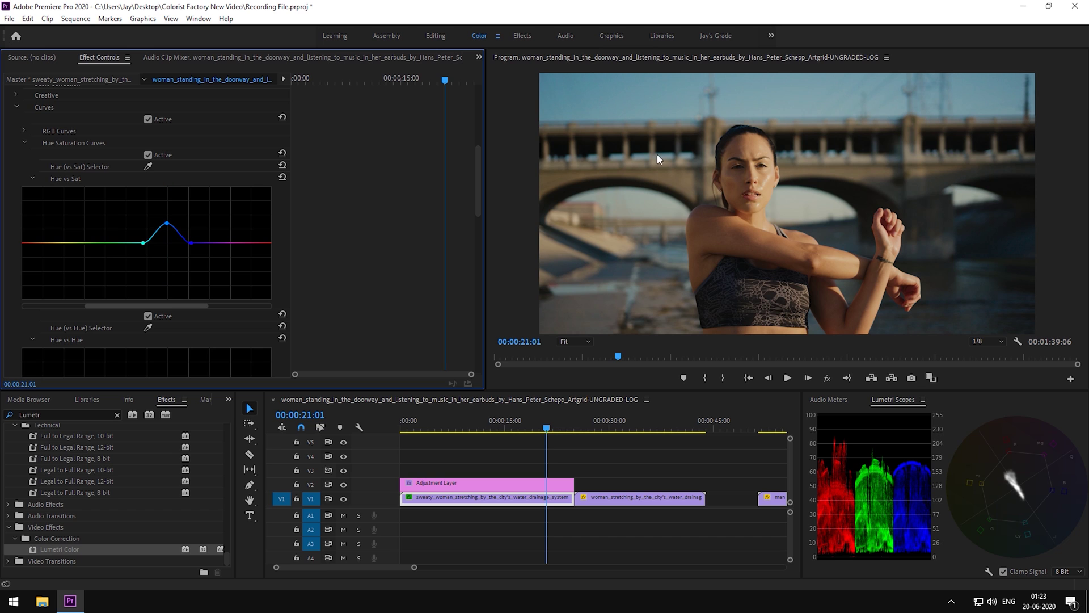
scroll(157, 220, "up", 1)
Step: Toggle Hue Saturation Curves off and on to compare, also at 100% monitor zoom
left_click(149, 177)
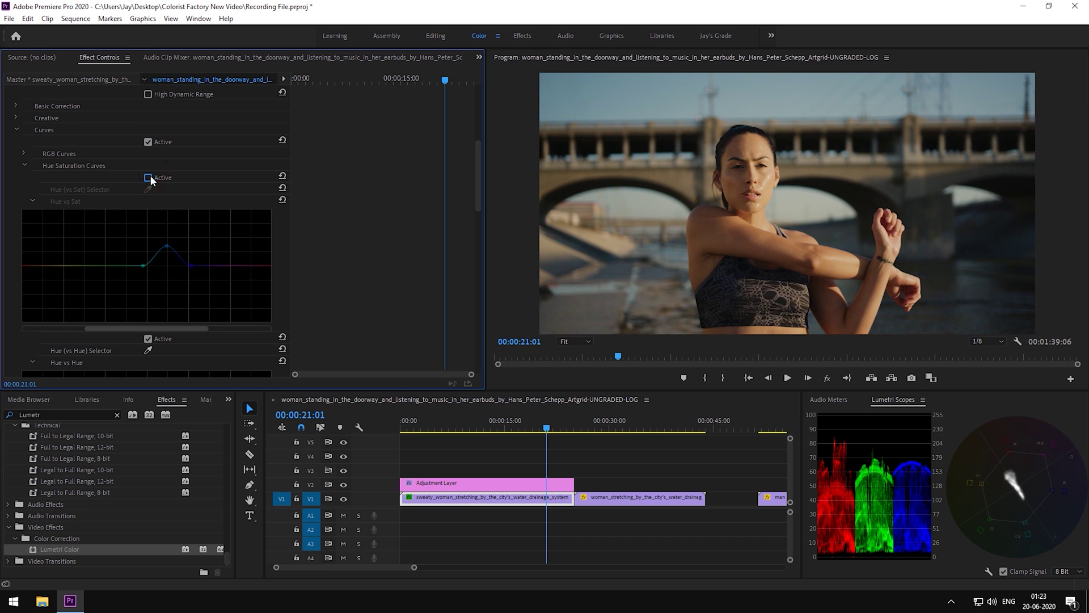
left_click(149, 177)
left_click(573, 340)
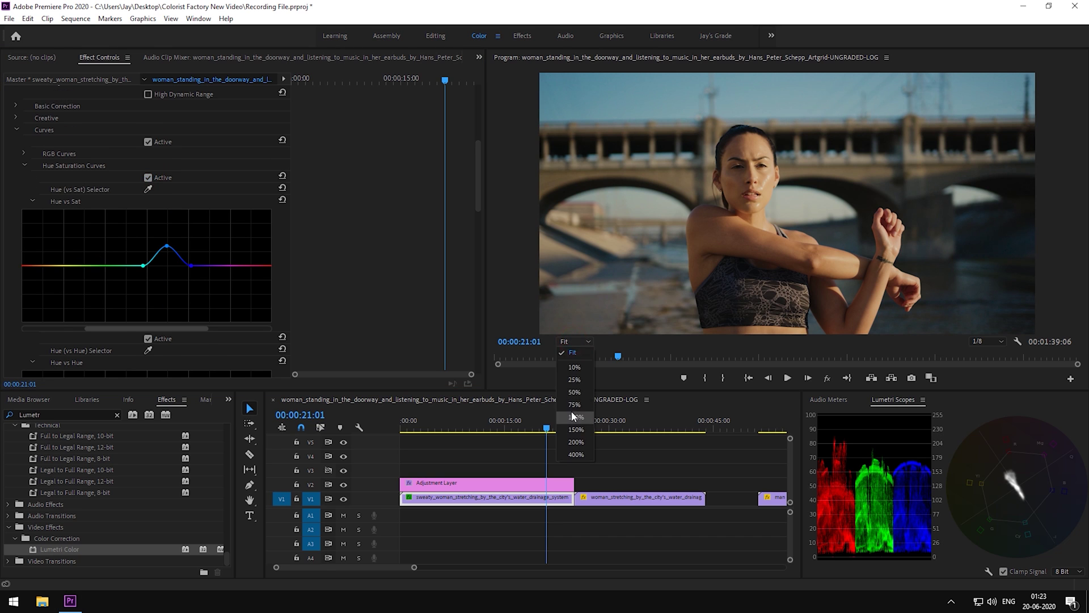
left_click(571, 411)
left_click_drag(1081, 190, 1077, 100)
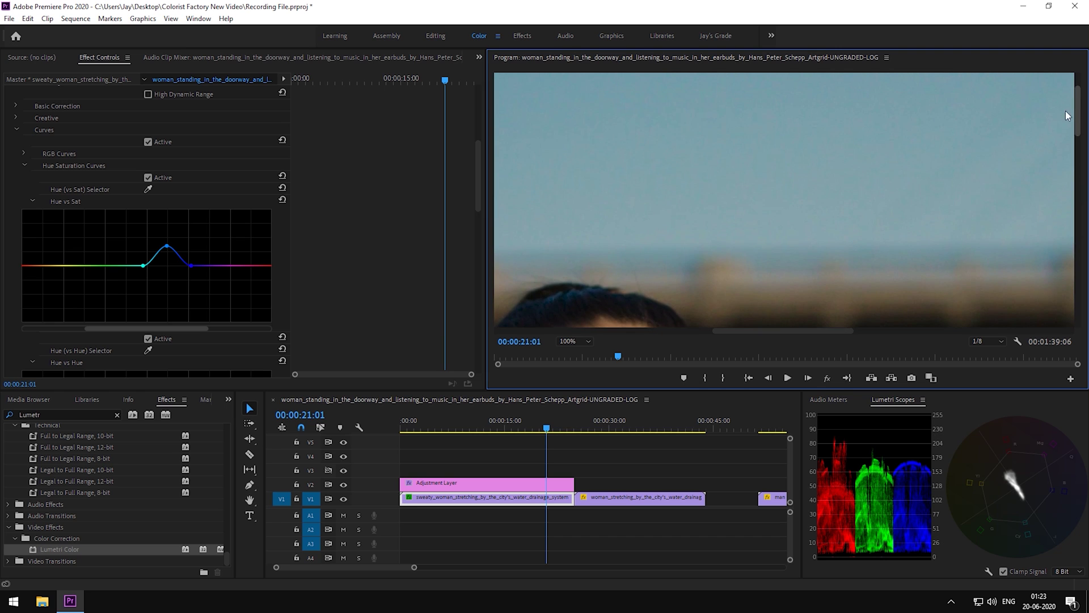
left_click(148, 178)
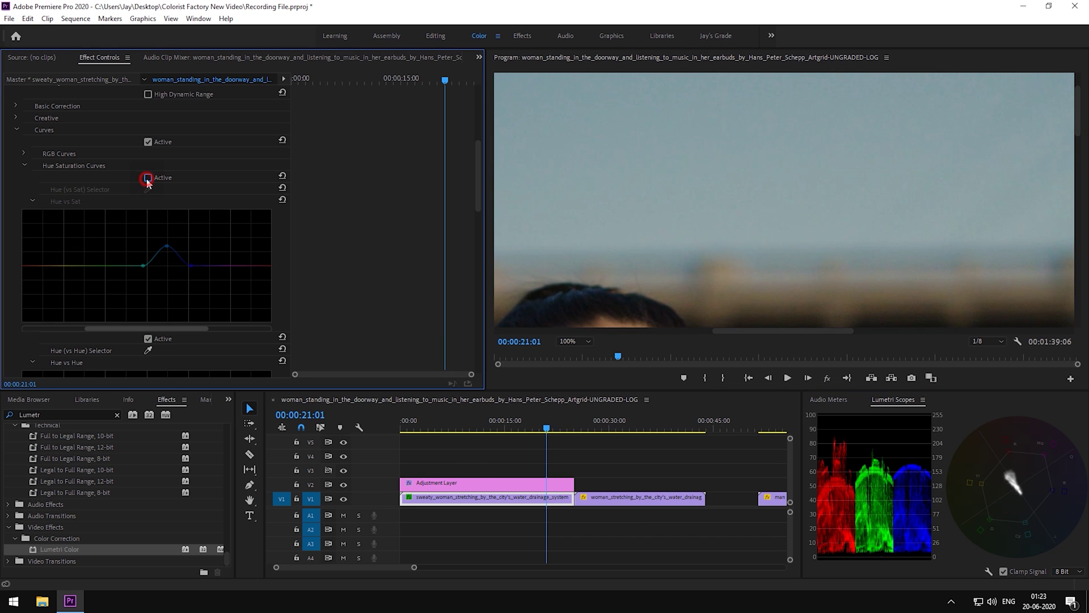
left_click(148, 178)
Step: Set the Program monitor to 50% and scroll to the woman's face
left_click(573, 341)
left_click(572, 353)
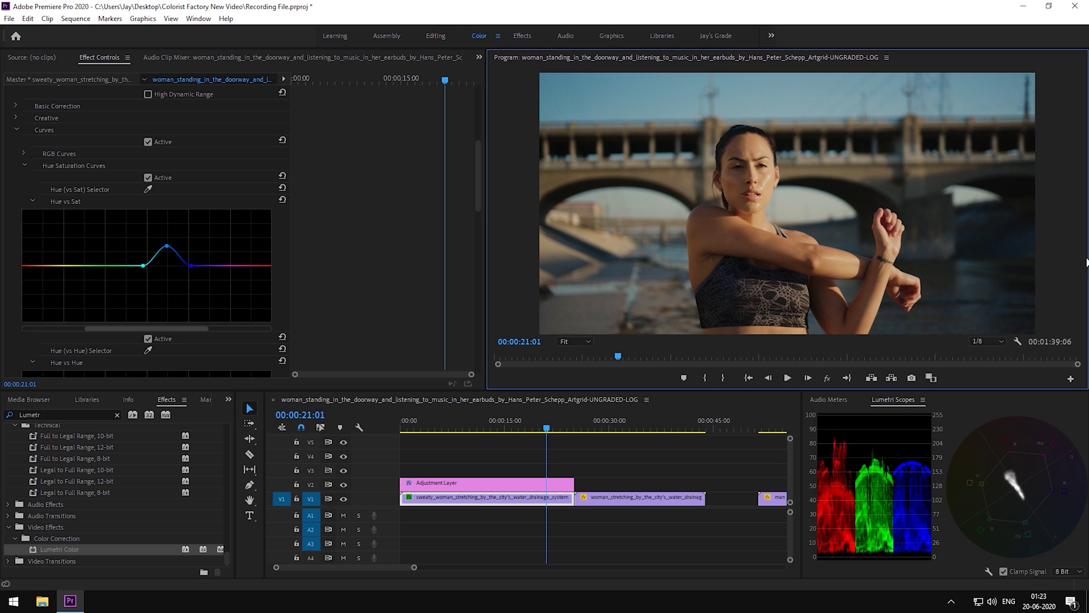
left_click(572, 341)
left_click(573, 399)
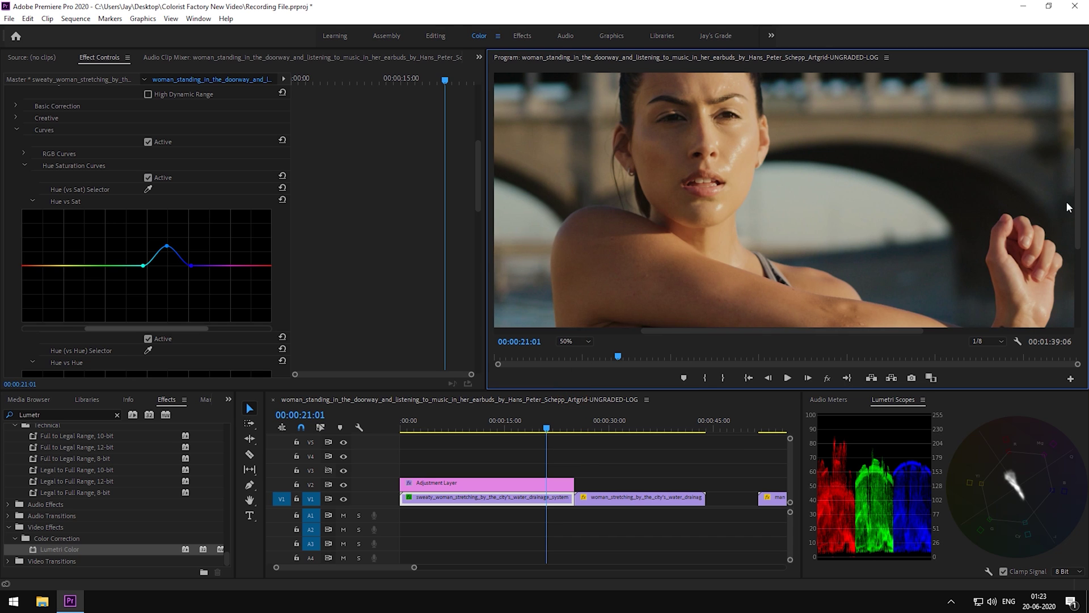
left_click_drag(1077, 221, 1077, 234)
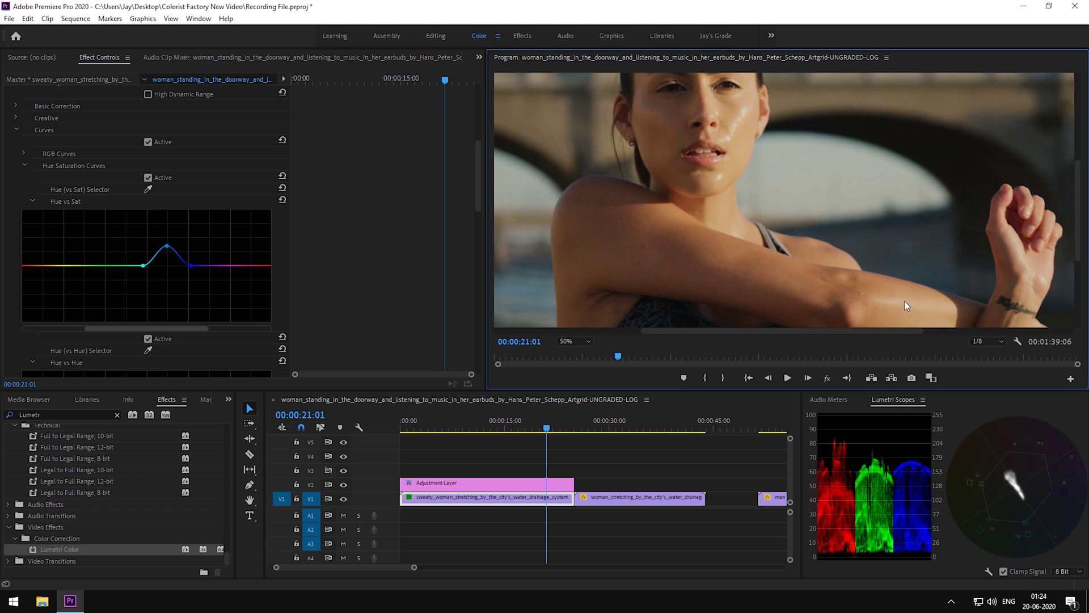
Step: Sample a frame colour into the Hue vs Hue curve and bend its left end slightly
scroll(90, 257, "down", 4)
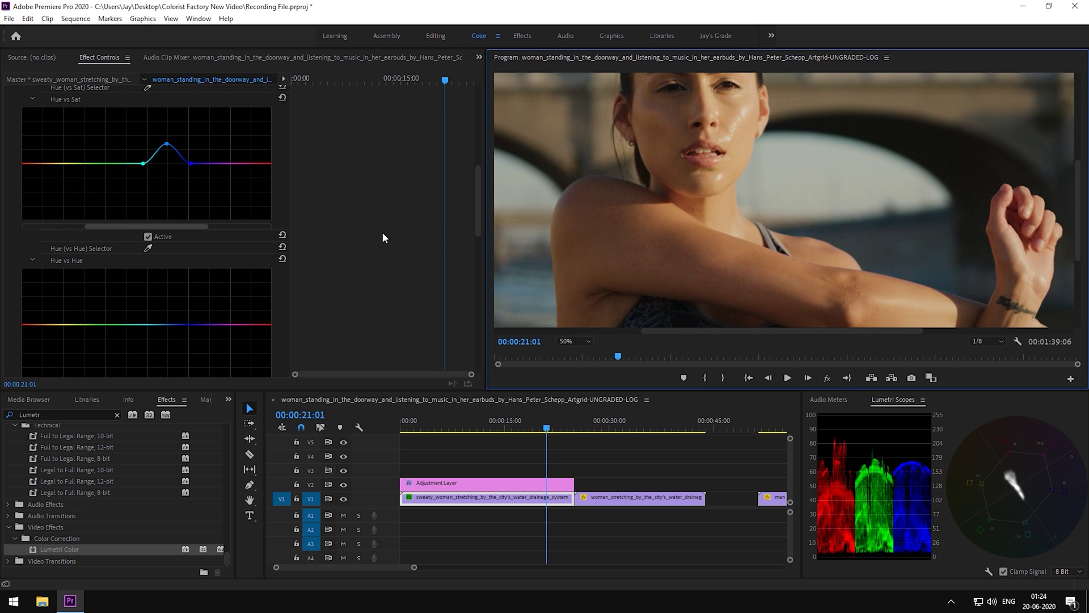
scroll(383, 237, "down", 1)
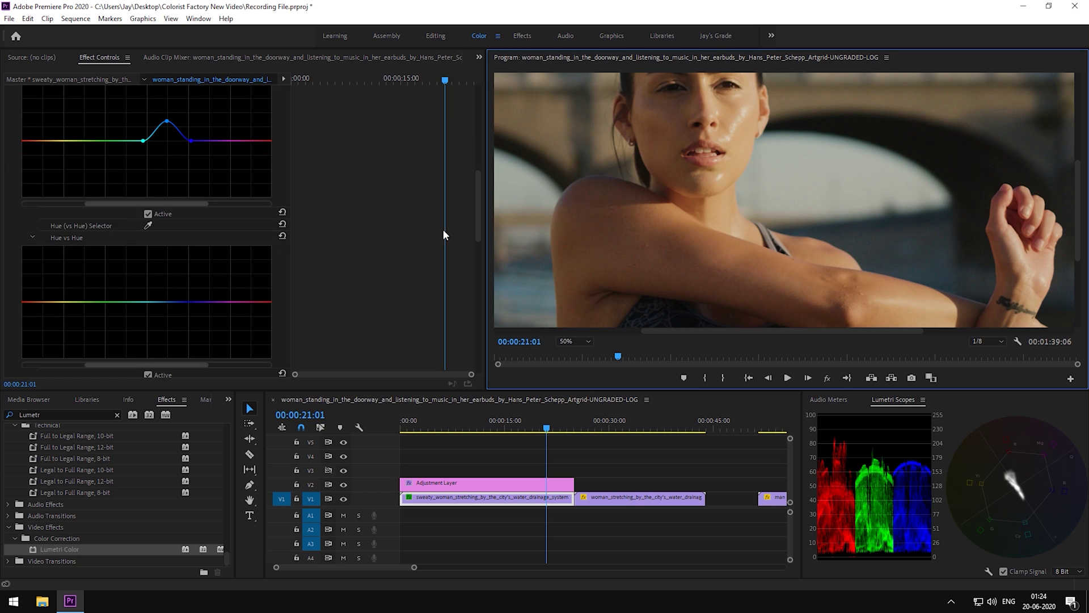
left_click(151, 226)
left_click(682, 269)
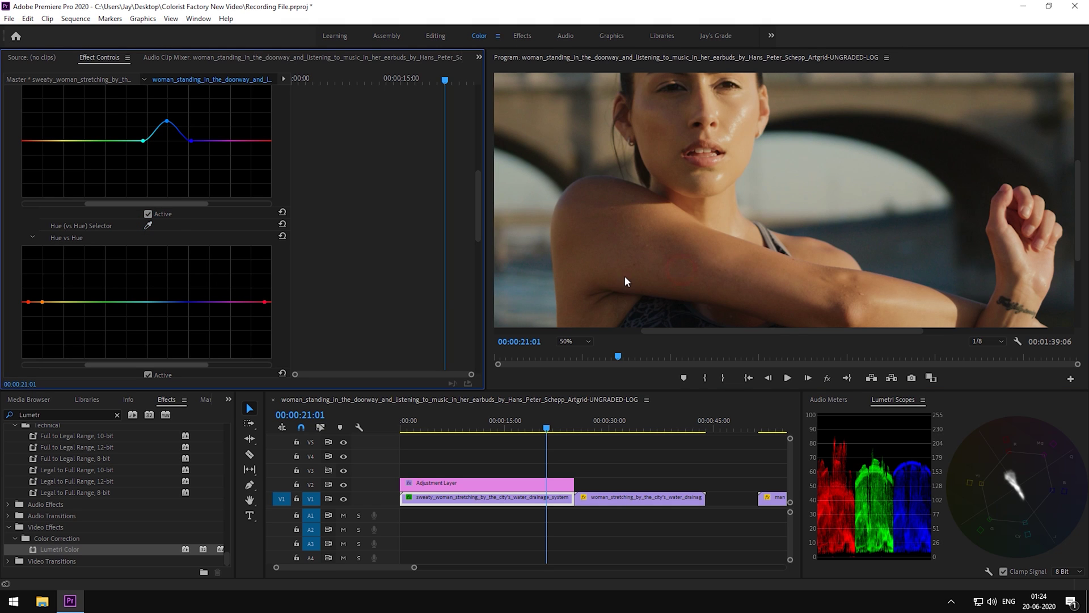
left_click(27, 303)
left_click_drag(29, 303, 26, 298)
Step: Sample the sky into Hue vs Hue and raise the centre point to shift its hue
left_click_drag(1076, 254, 1080, 176)
key("shift+/")
left_click(148, 225)
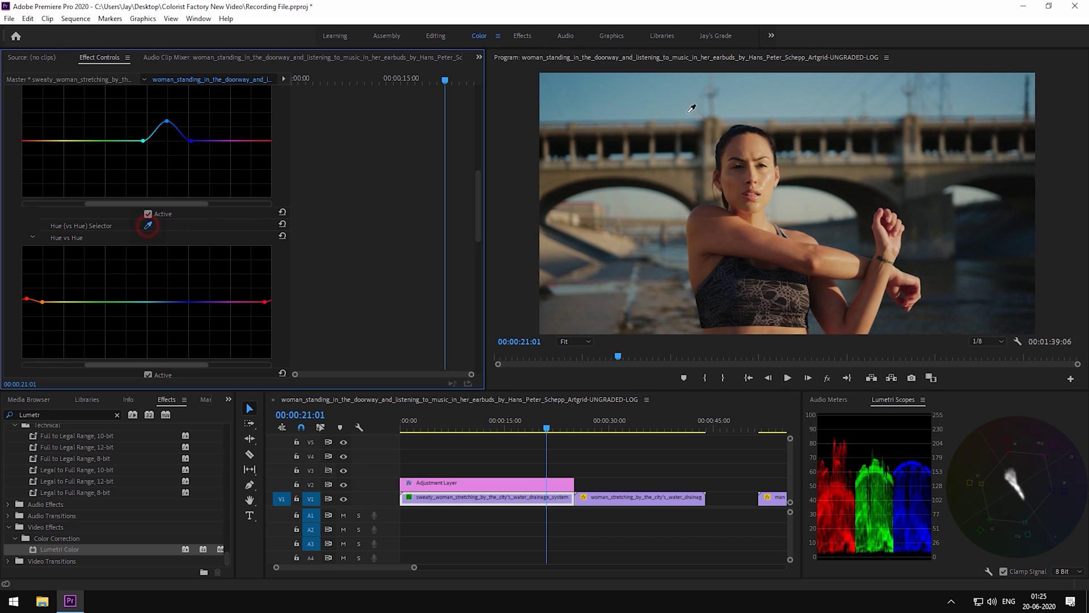
left_click(756, 88)
left_click_drag(164, 302, 163, 297)
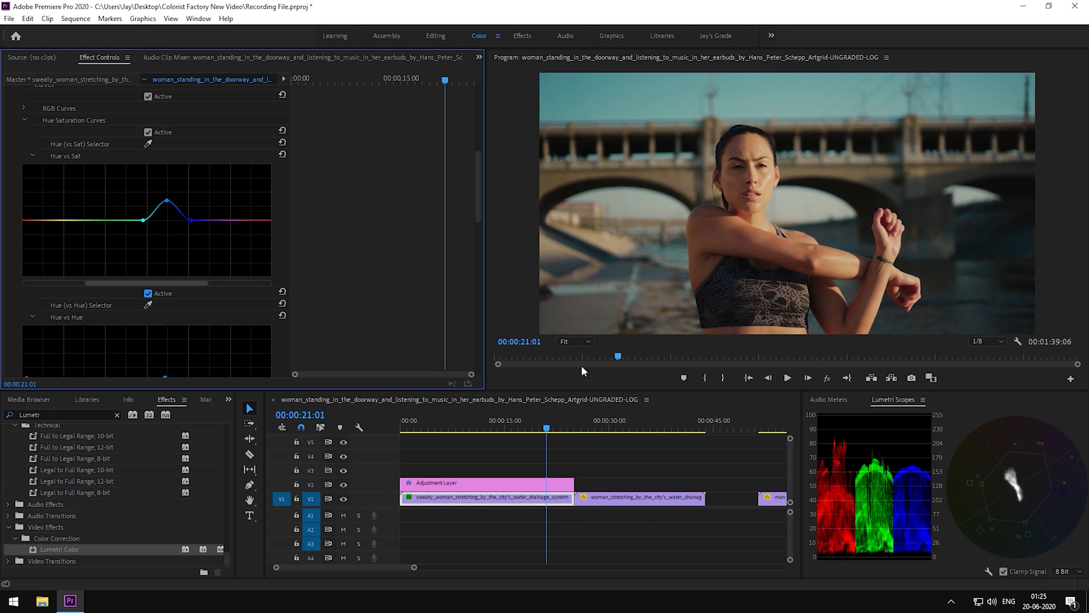
Step: At 00:00:13:11, toggle Hue vs Hue off and on to compare the fix
left_click(457, 426)
left_click_drag(457, 427, 494, 427)
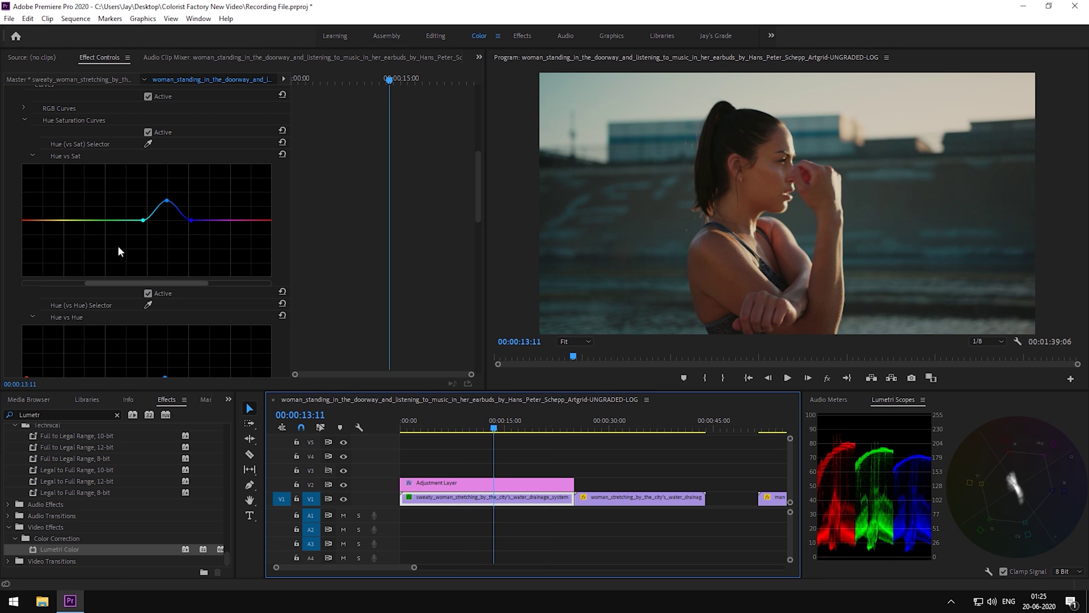
scroll(140, 284, "down", 2)
left_click(148, 259)
left_click(148, 260)
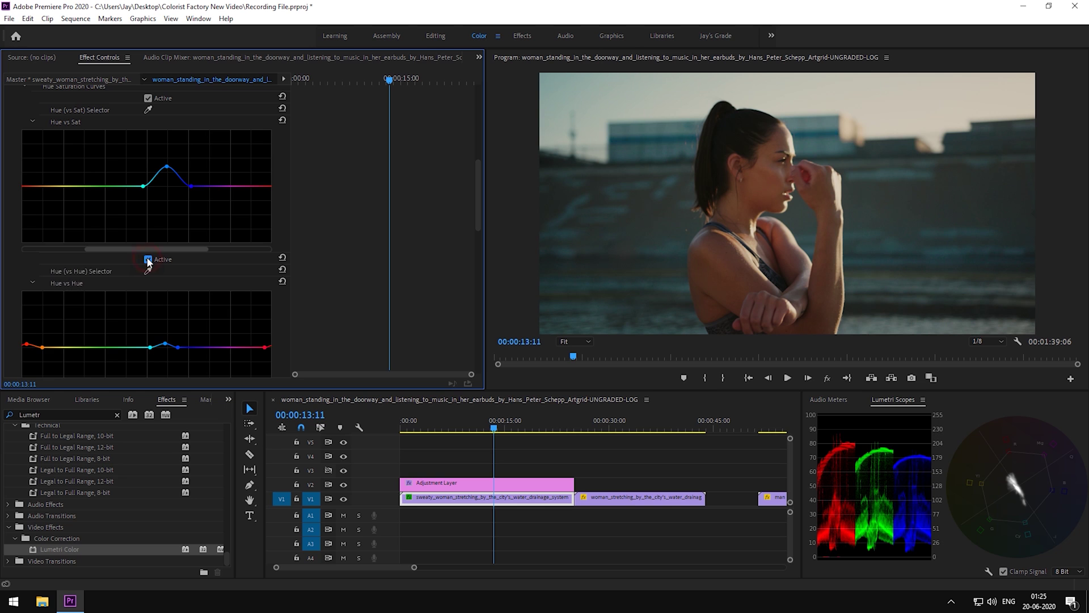
left_click(148, 260)
left_click(148, 259)
Step: Inspect the face at 75% and 50% zoom, collapse the curves, and return the monitor to Fit
left_click(571, 343)
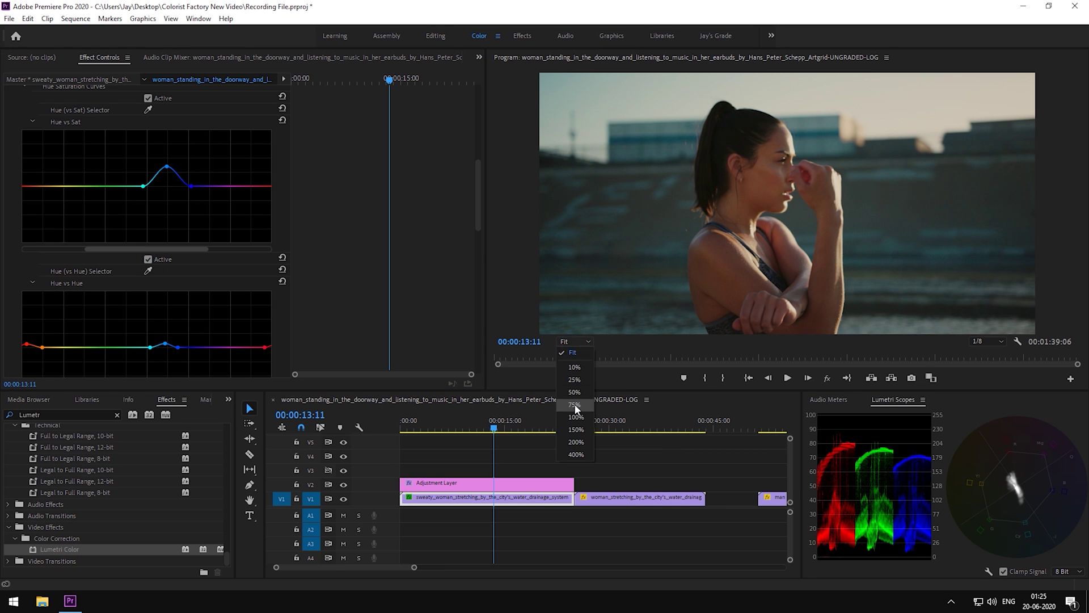
left_click(567, 402)
left_click_drag(1080, 171, 666, 339)
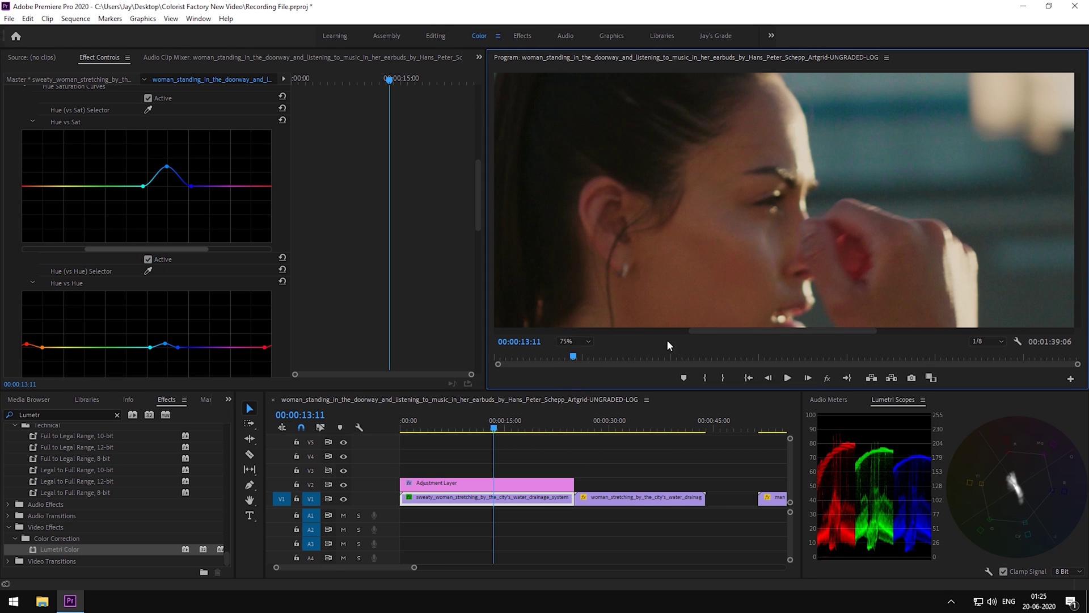
left_click(573, 341)
left_click(567, 391)
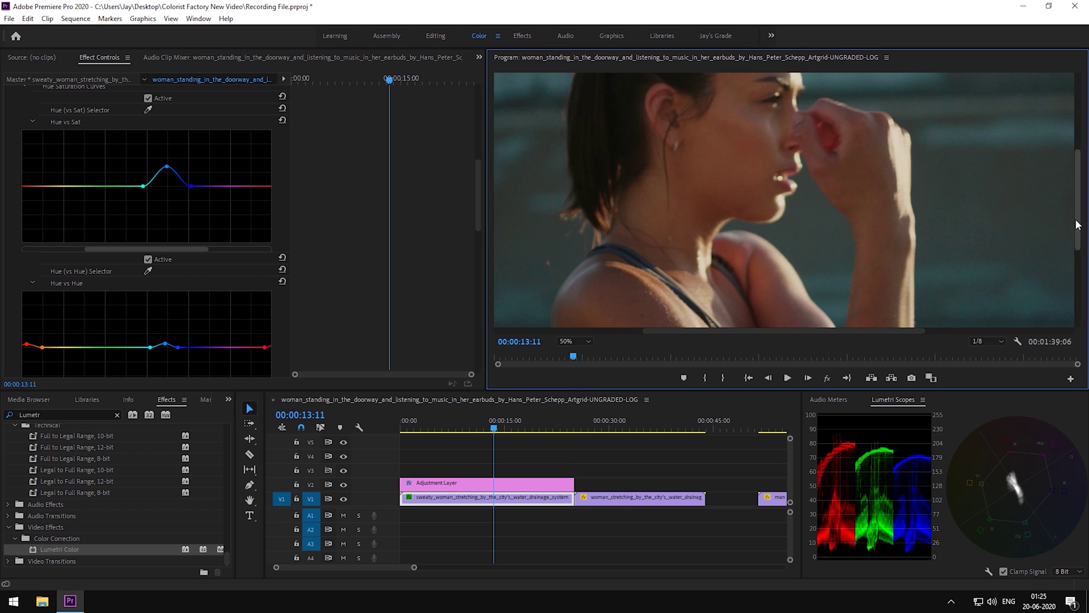
left_click_drag(1081, 199, 1081, 184)
scroll(128, 160, "up", 2)
scroll(128, 164, "up", 2)
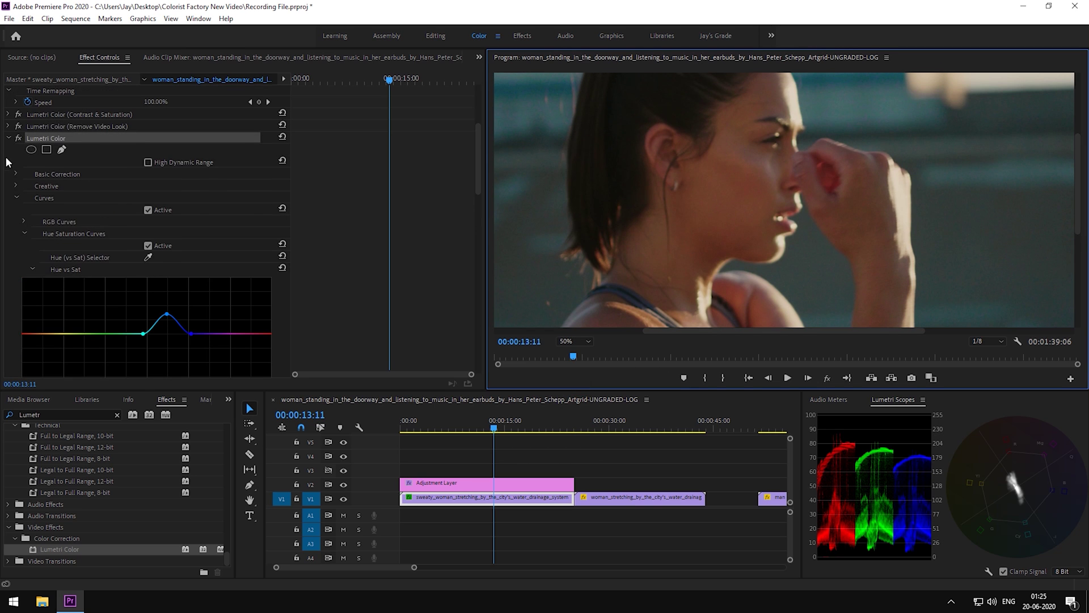
left_click(18, 206)
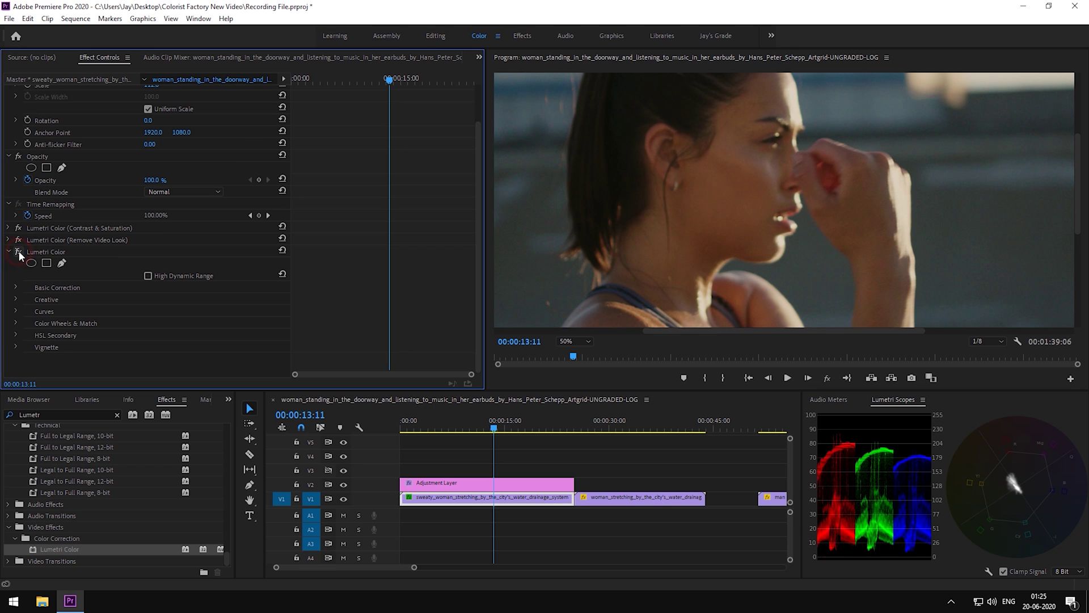
left_click(565, 342)
left_click(570, 353)
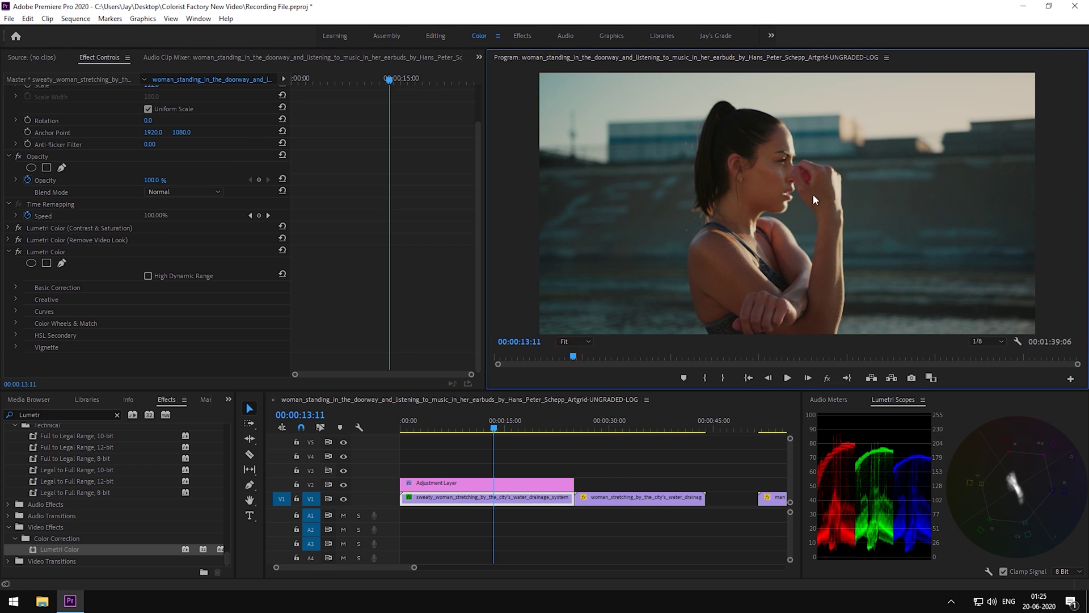
Step: Back at the sequence start, rename the hue-curve effect to 'Lumetri Color (Hues)' and collapse it
left_click_drag(494, 424, 399, 418)
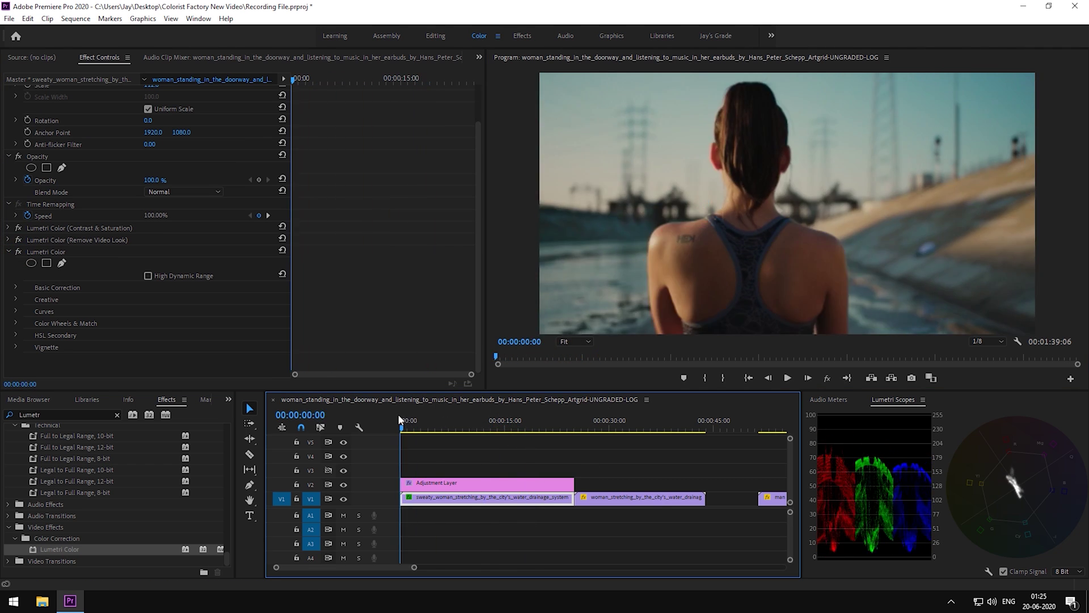
left_click(17, 255)
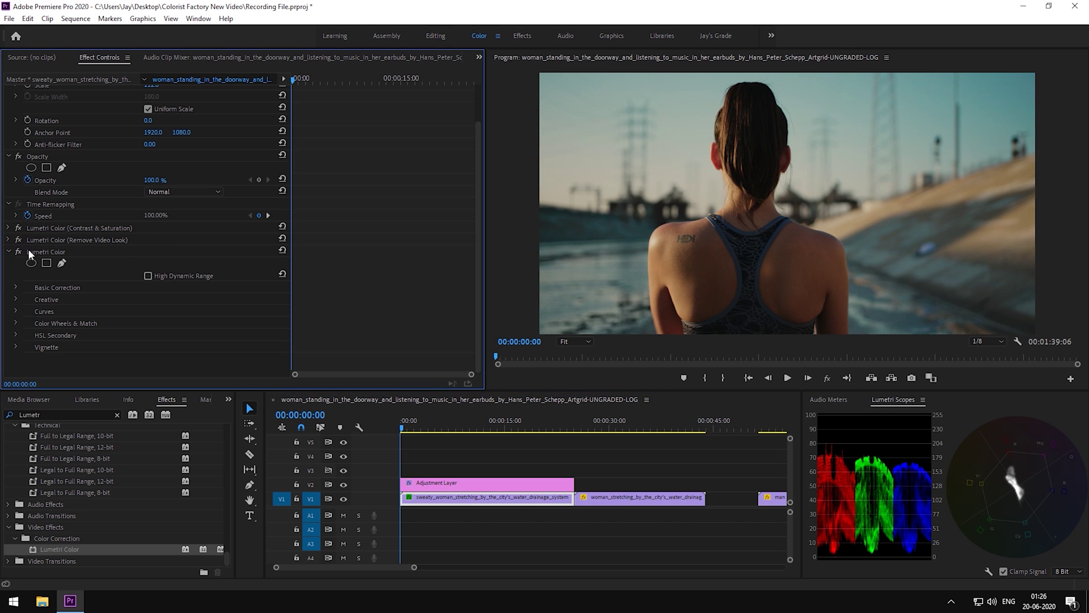
right_click(36, 250)
left_click(59, 254)
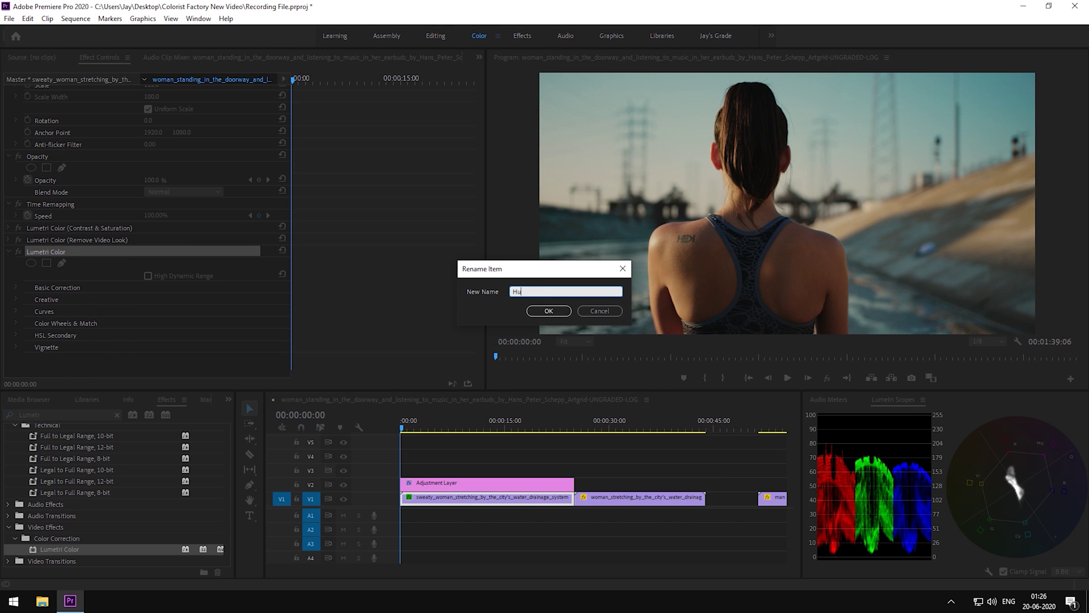
type("Hues")
key("Return")
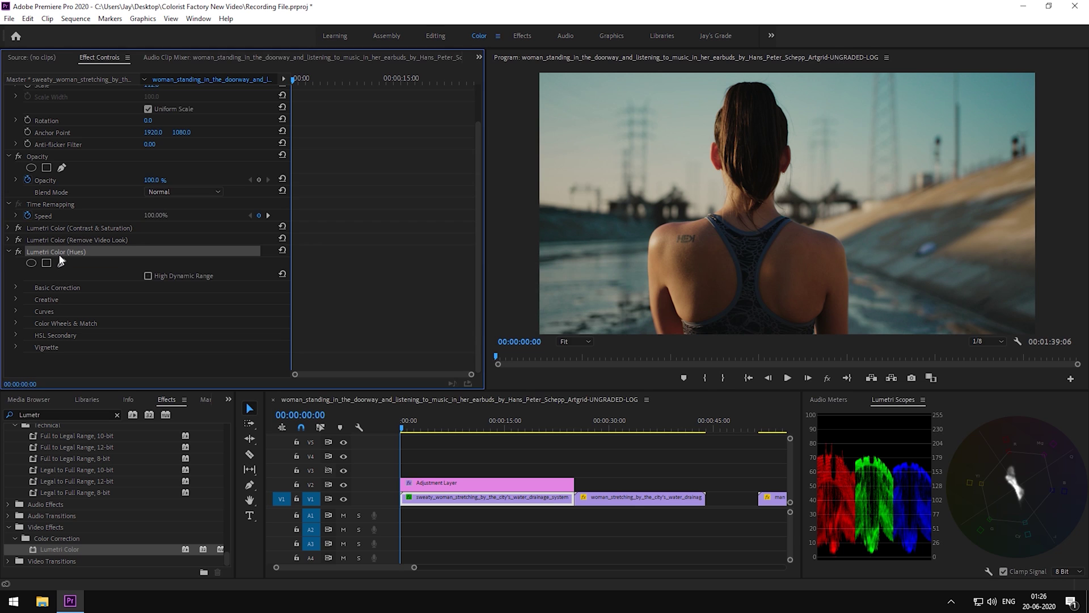
left_click(10, 249)
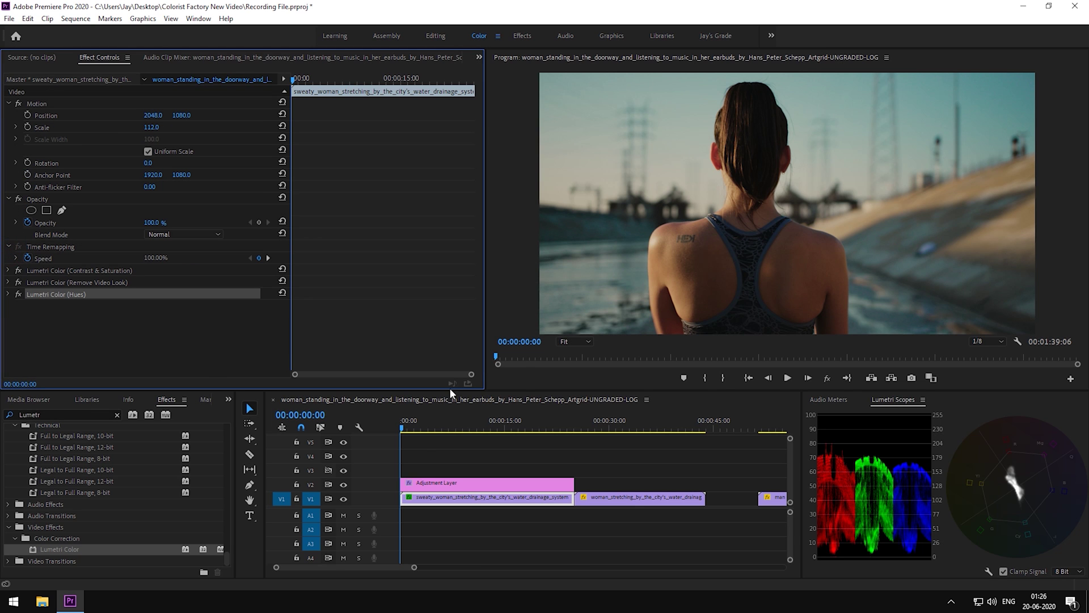
Step: Go to 00:00:21:10 and magnify the preview to 50%, then 75%, to inspect the face
left_click_drag(423, 415, 549, 426)
left_click(581, 344)
left_click(576, 393)
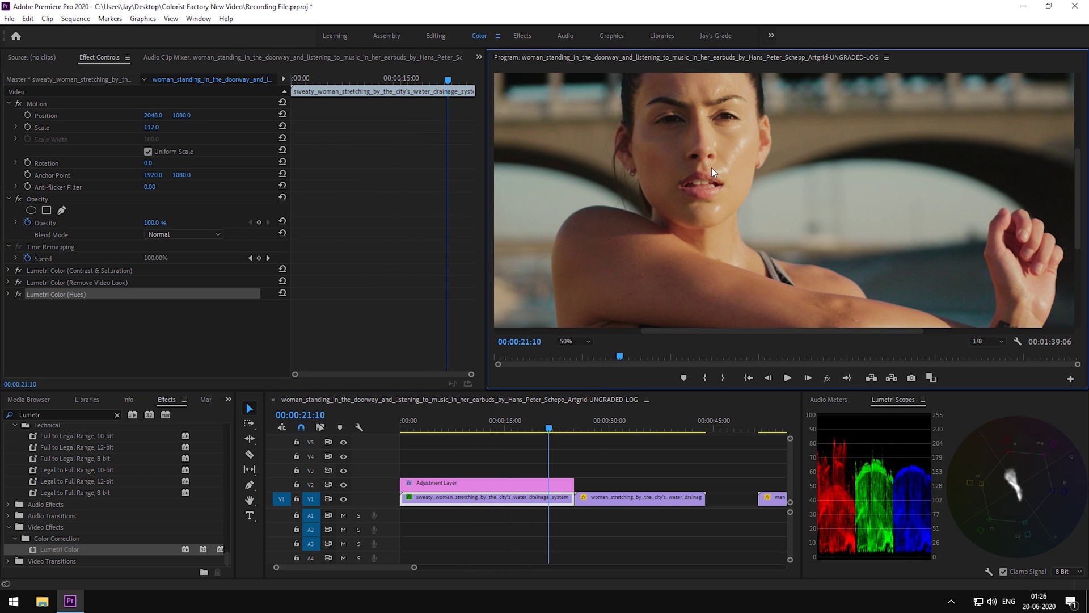
left_click(575, 341)
left_click(572, 399)
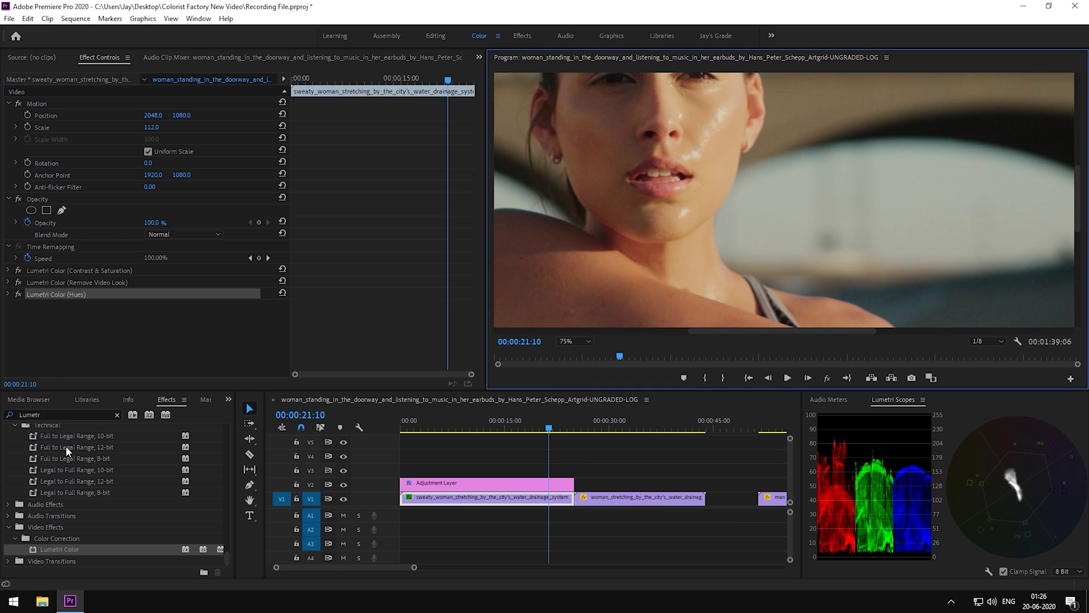
Step: Search 'Gau' and apply Gaussian Blur to the sweaty woman clip
left_click(51, 414)
type("Gaus")
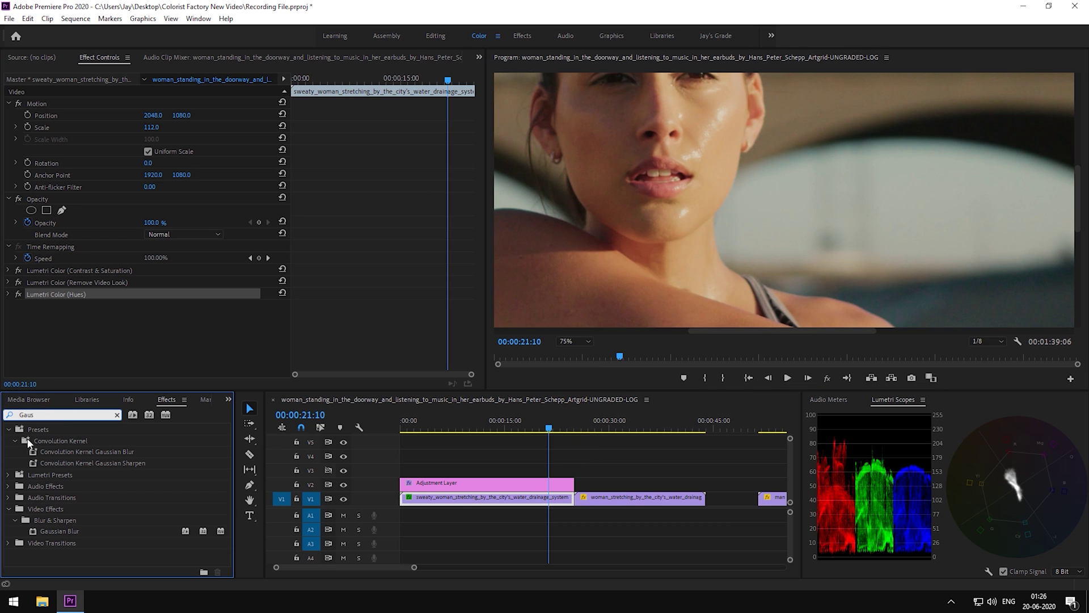
left_click_drag(60, 531, 487, 498)
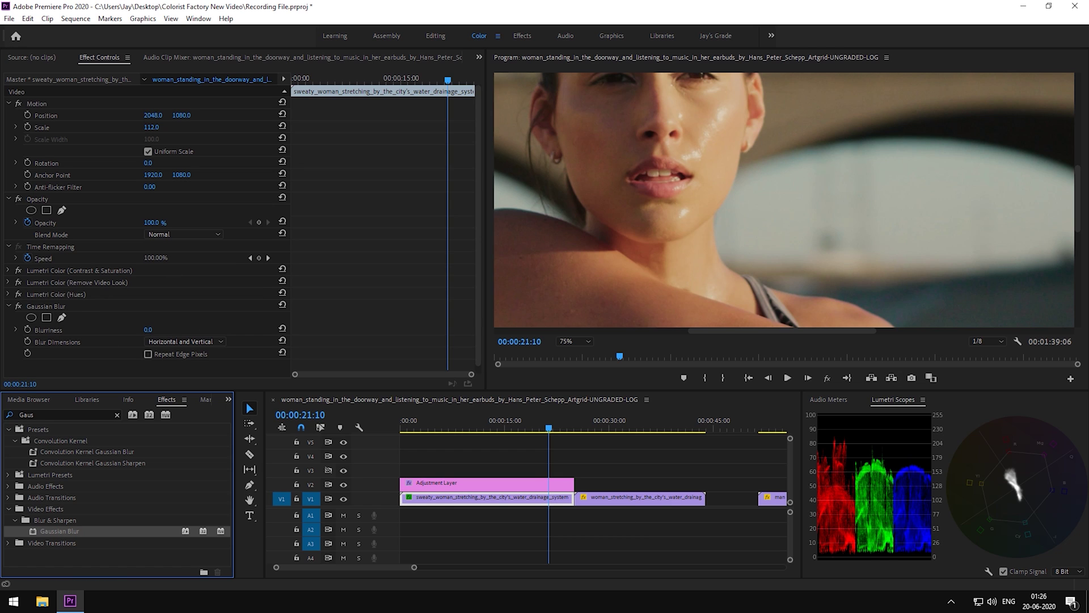
Step: At 100% zoom and full resolution, settle Blurriness at 3.0 and toggle the blur to compare
left_click(147, 330)
left_click(573, 341)
left_click(574, 400)
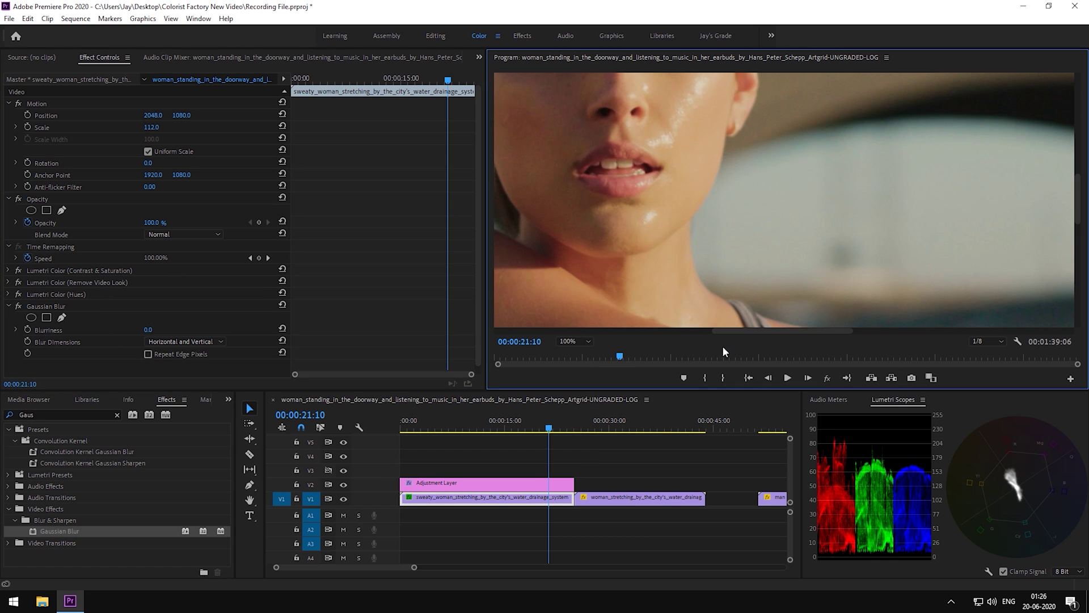
left_click_drag(722, 330, 668, 327)
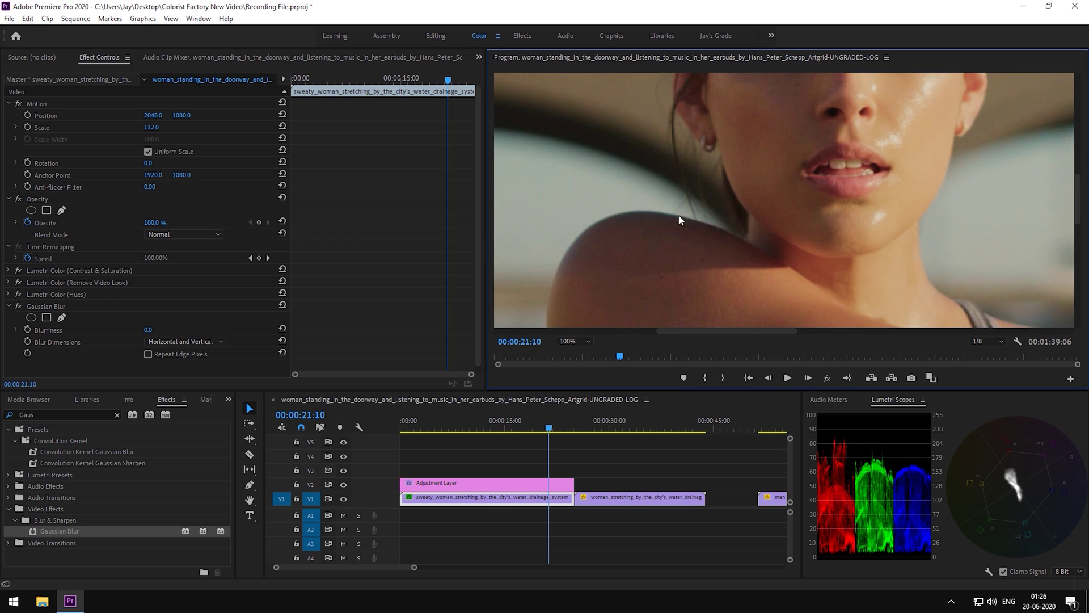
left_click_drag(149, 330, 158, 330)
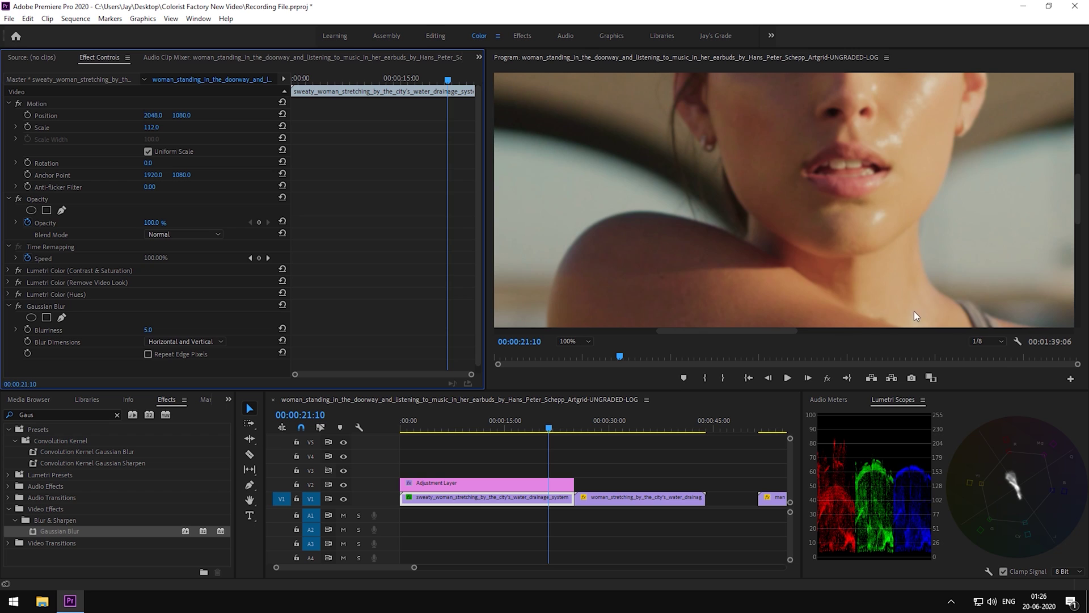
left_click(982, 344)
left_click(985, 358)
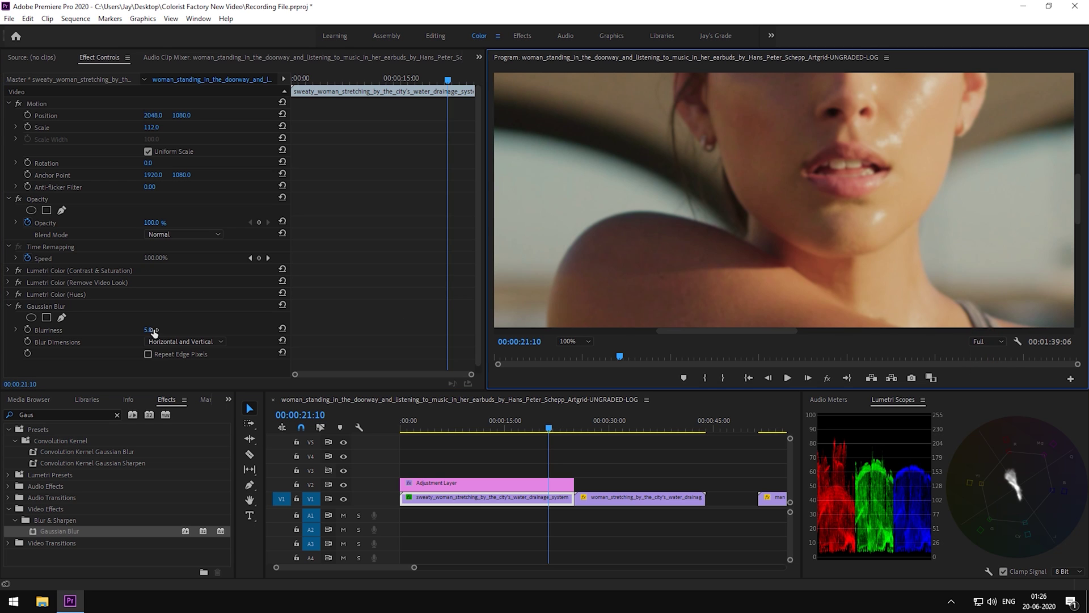
left_click_drag(150, 329, 142, 330)
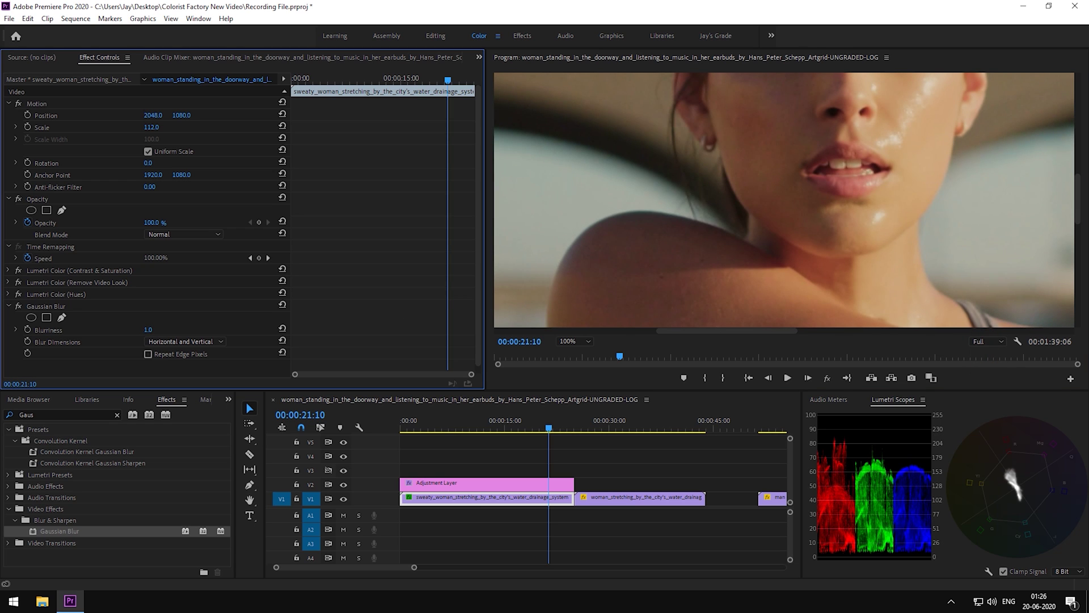
left_click(18, 307)
left_click(19, 308)
left_click(573, 340)
left_click(567, 355)
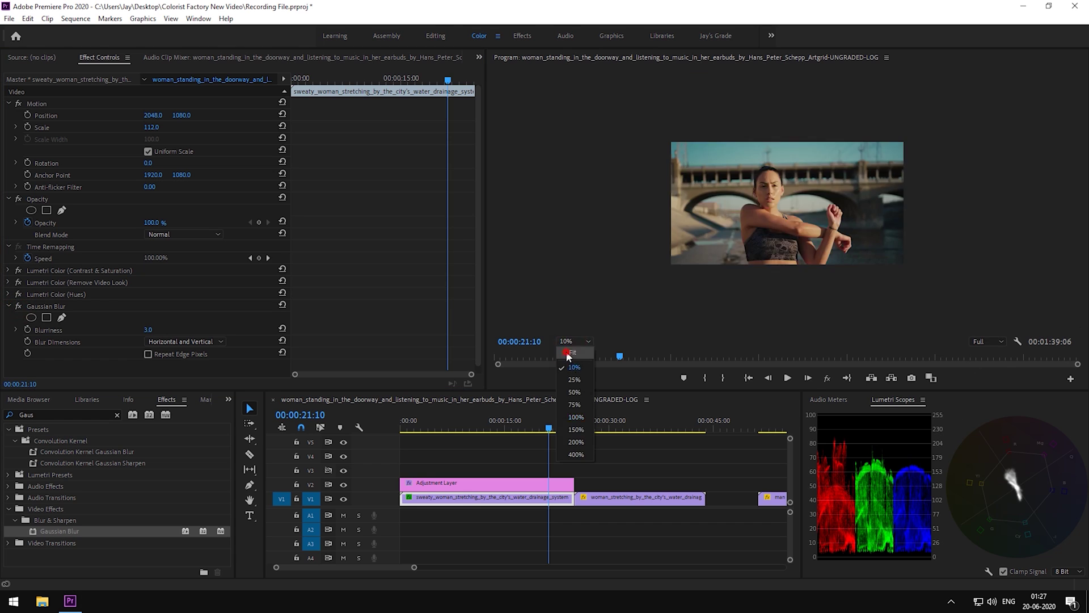
left_click(580, 341)
left_click(576, 400)
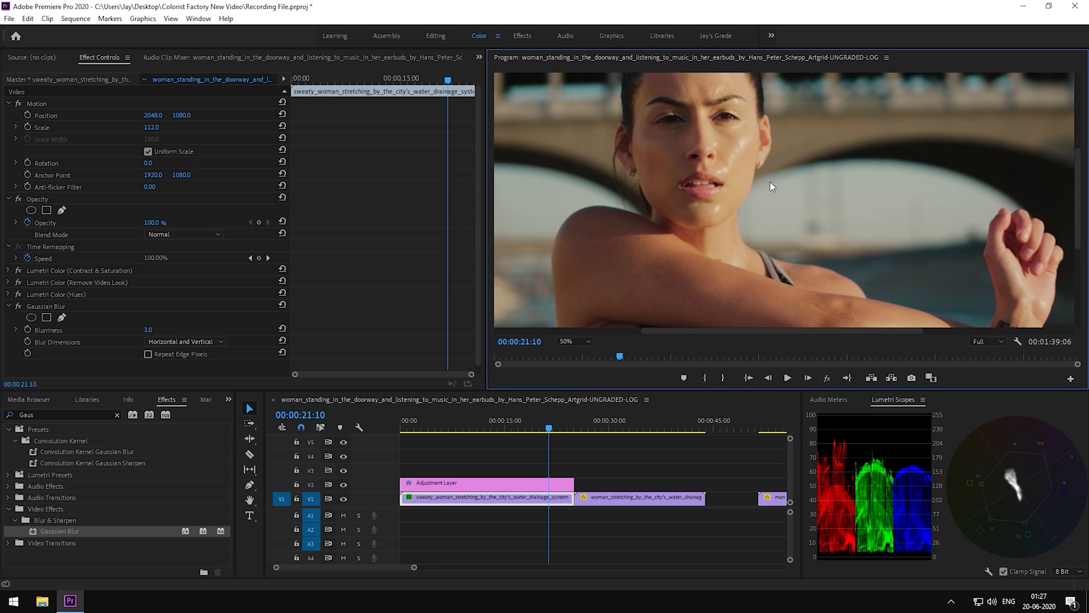
left_click(8, 306)
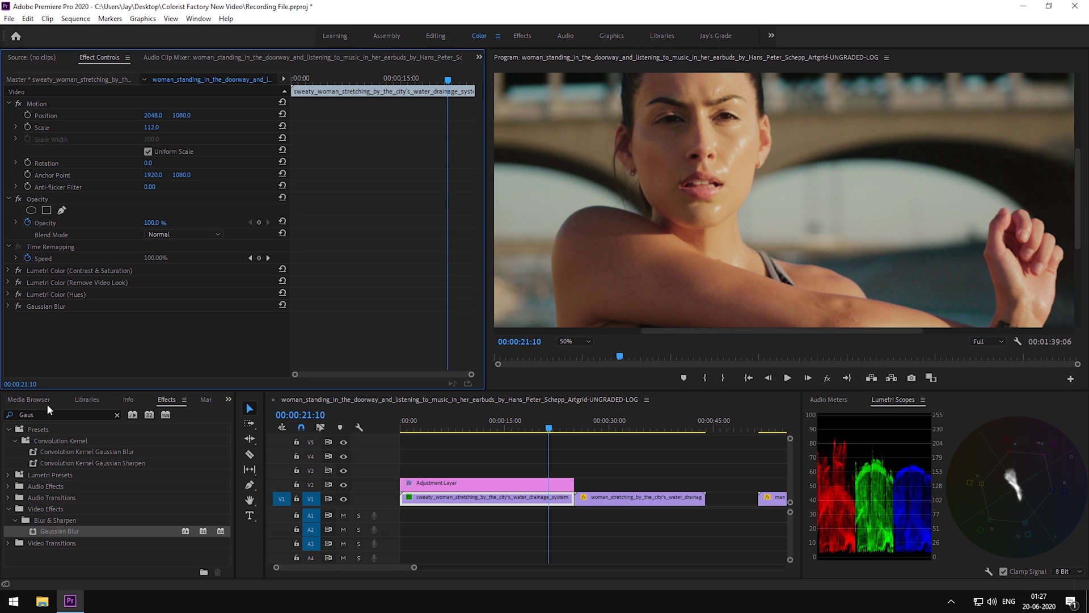
left_click(18, 418)
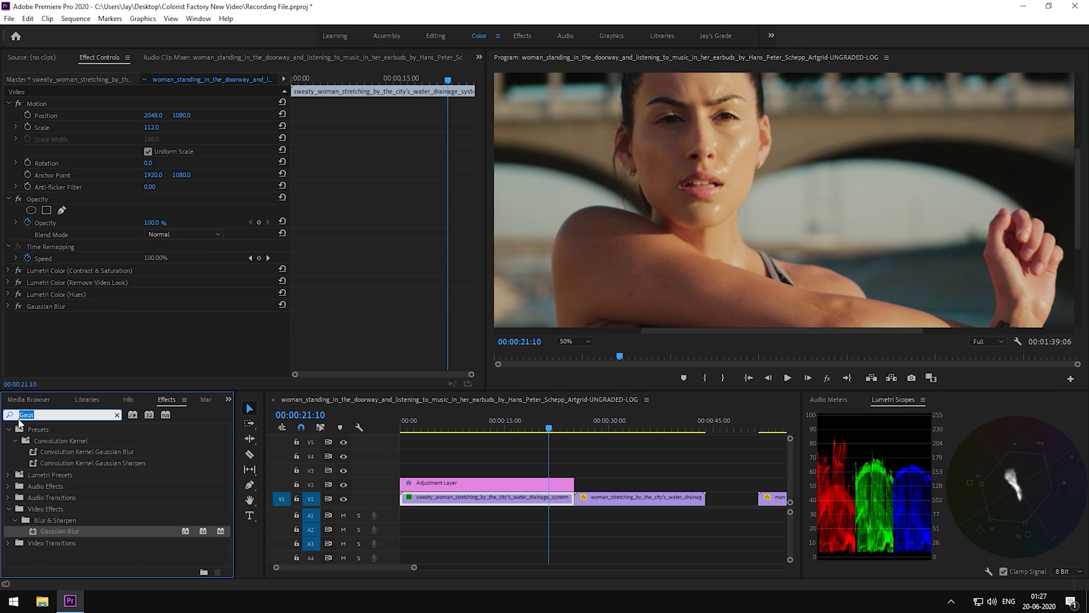
Step: Search 'chro' and apply VR Chromatic Aberrations to the sweaty woman clip
type("chro")
scroll(77, 495, "down", 3)
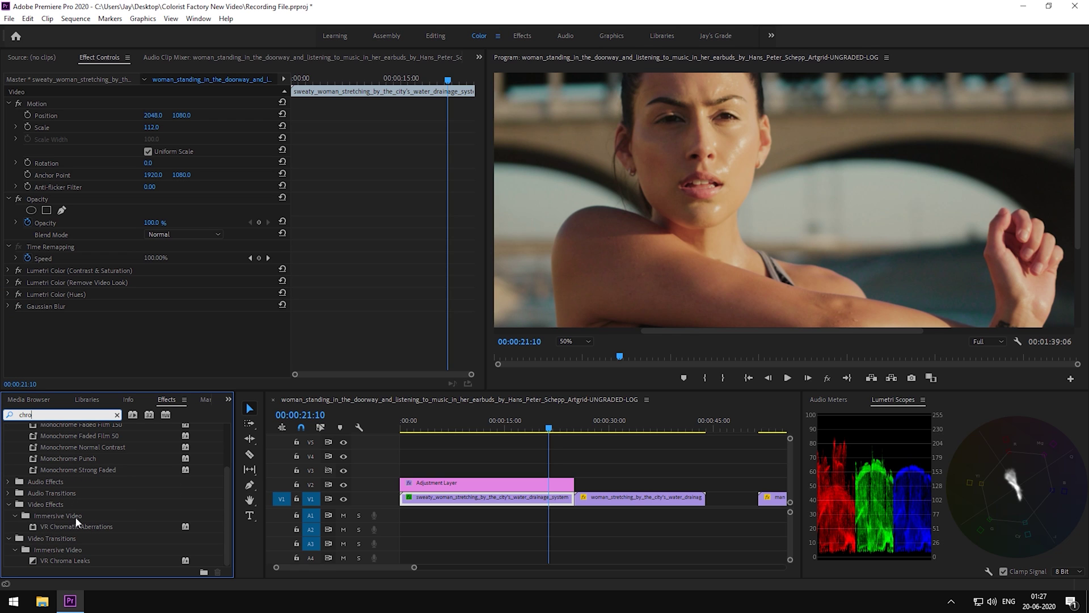
left_click_drag(77, 525, 454, 498)
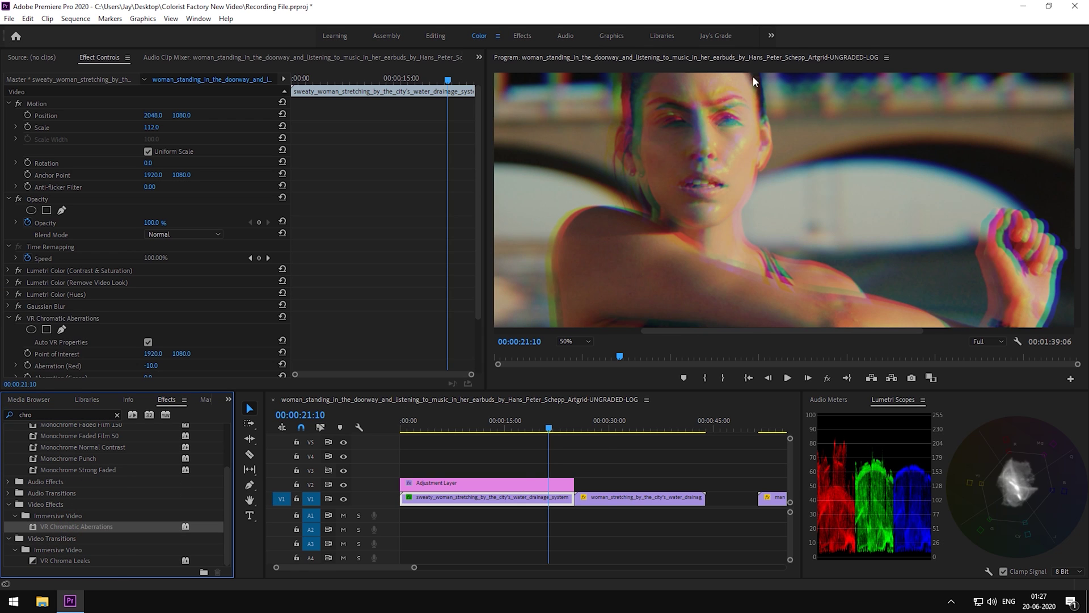
scroll(96, 278, "down", 2)
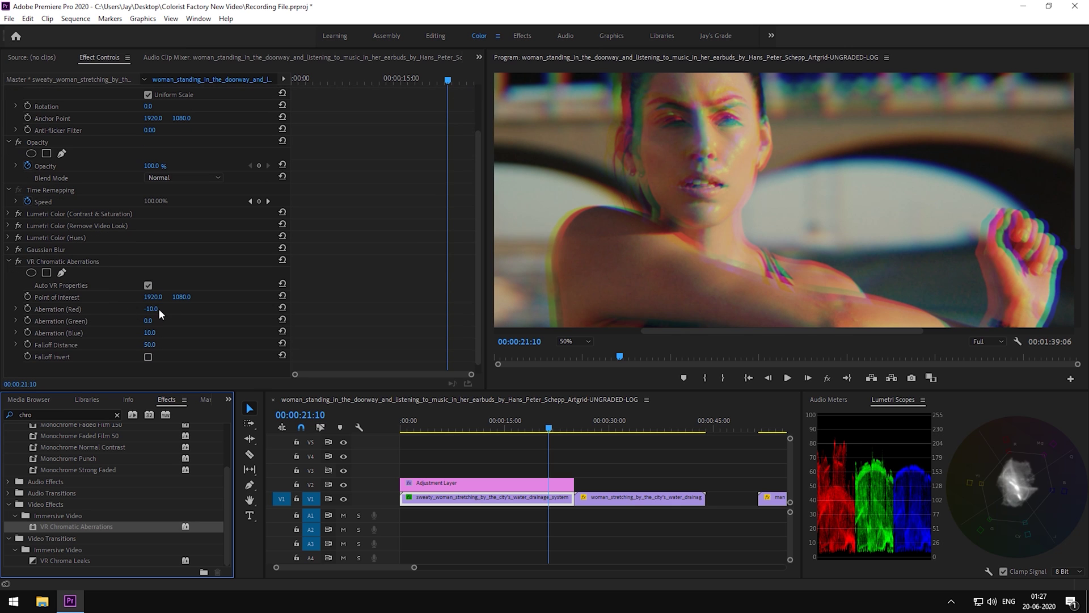
Step: Set Aberration (Red) and Aberration (Blue) both to 1.0
left_click(152, 308)
type("1")
key("Return")
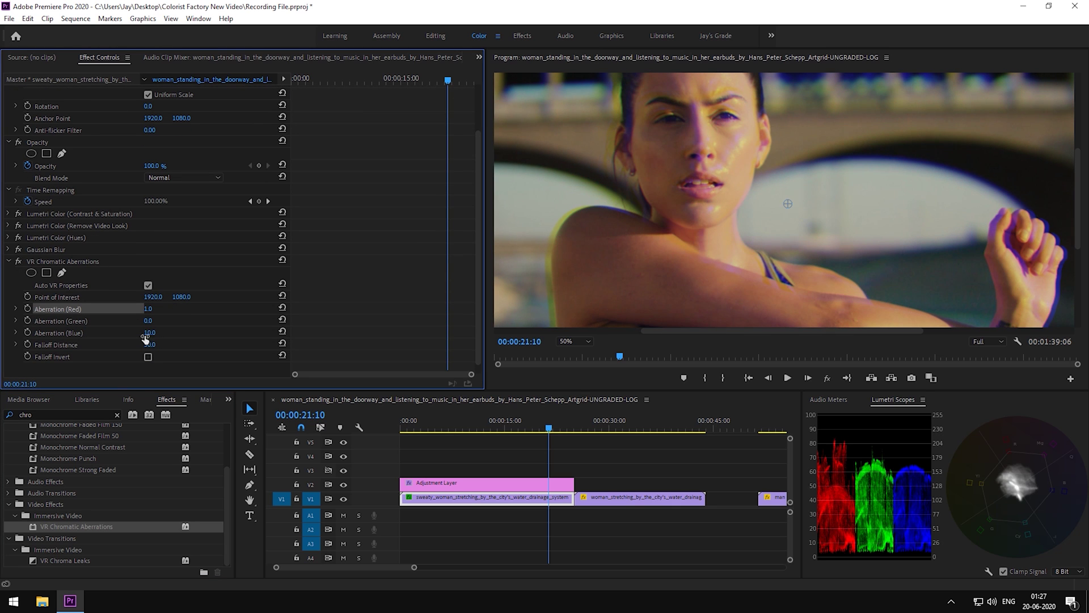
left_click(149, 334)
type("1")
key("Return")
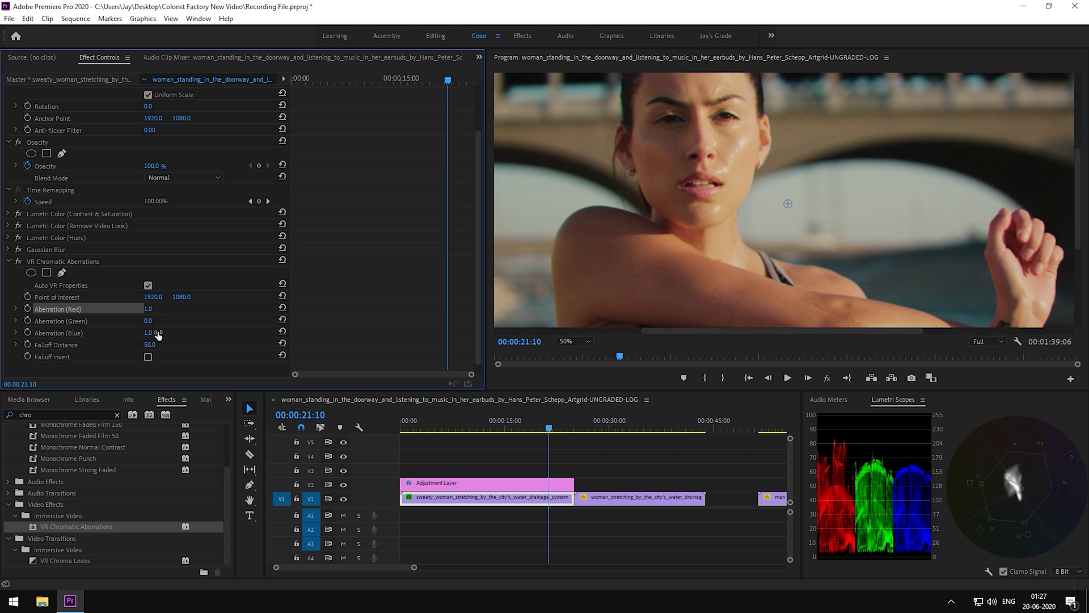
Step: At 75% zoom, lower Aberration (Red) to -1.0 and then to -2.0
left_click(578, 342)
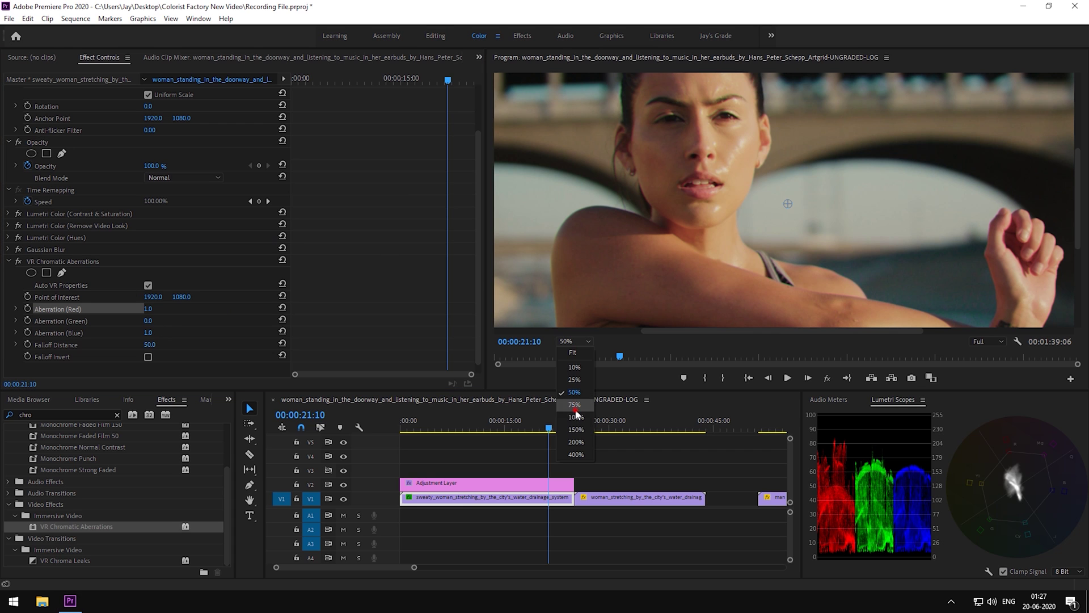
left_click(574, 407)
left_click(147, 308)
type("-1")
key("Return")
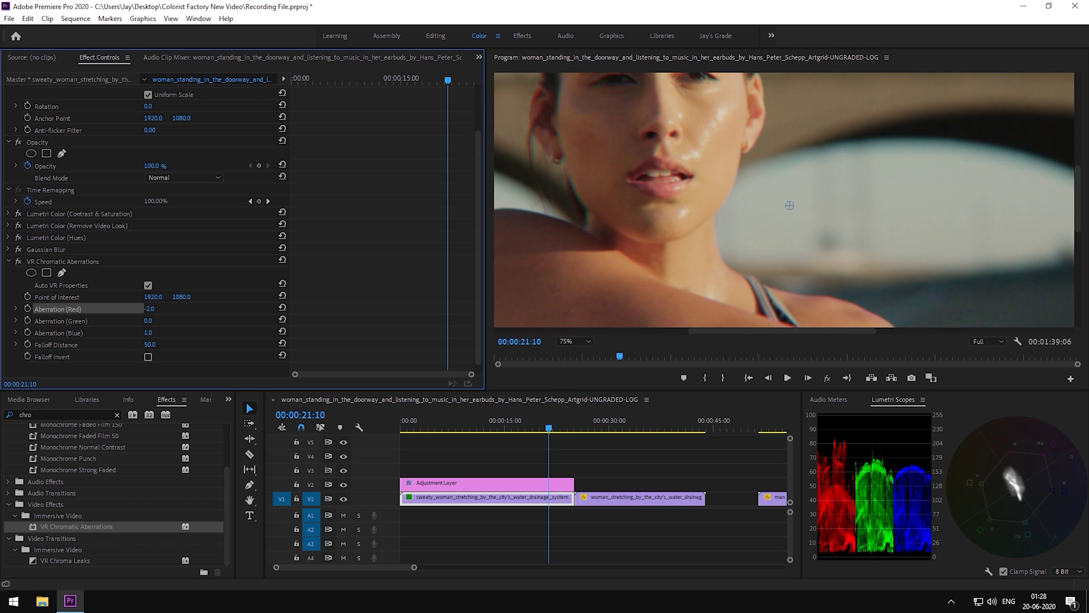
left_click(149, 309)
type("-2")
key("Return")
Step: Inspect the colour fringe at 100% zoom and toggle the effect off to compare
left_click(574, 341)
left_click(574, 418)
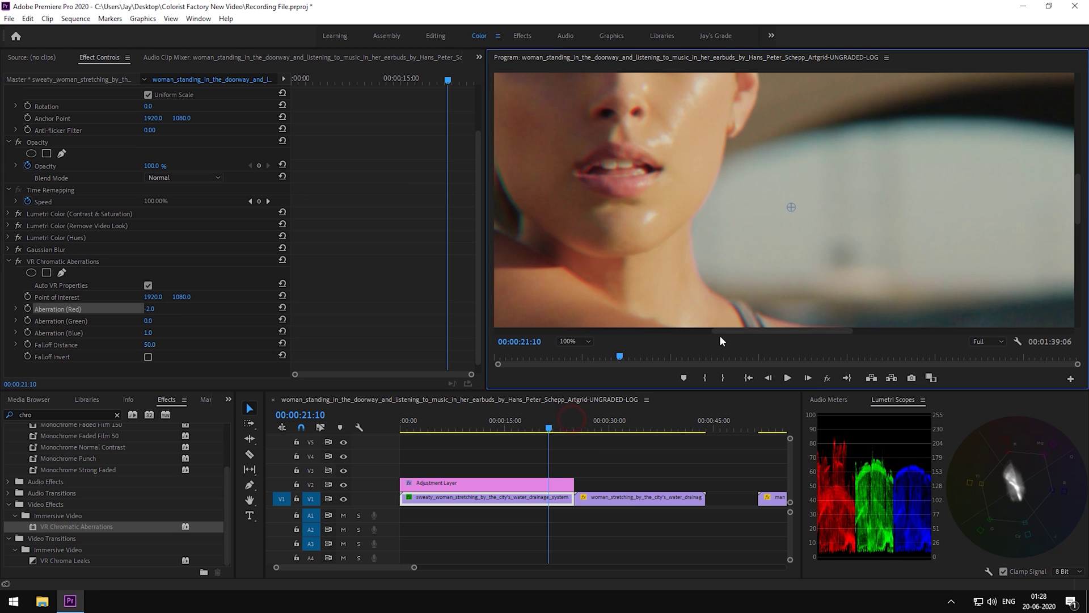
left_click_drag(720, 330, 644, 333)
left_click(147, 286)
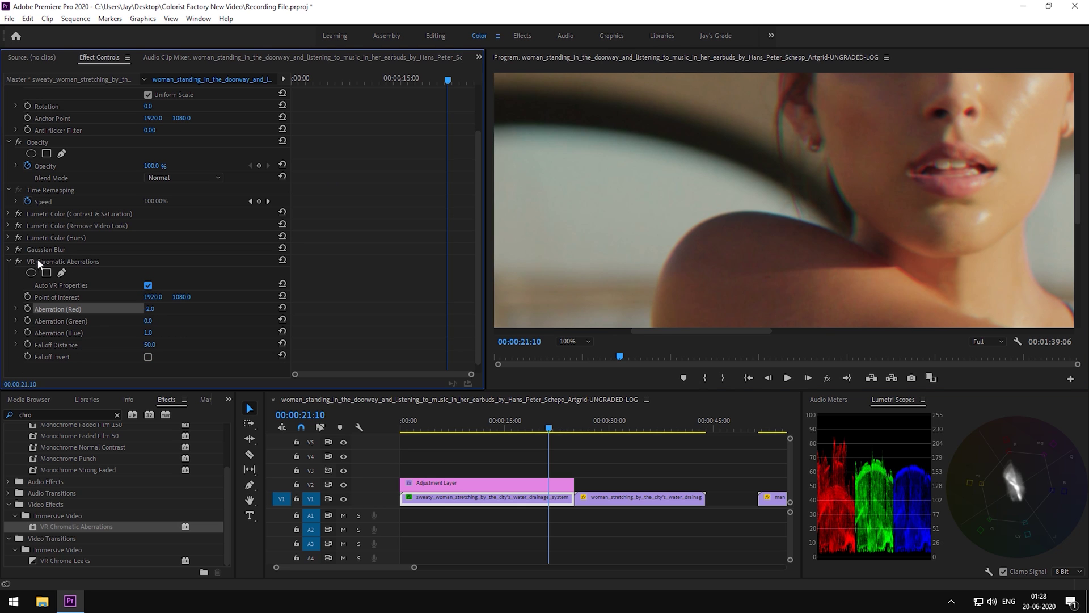
left_click(18, 262)
Step: Paste the five grading effects onto the second stretching clip and stretch the adjustment layer over it
left_click(9, 261)
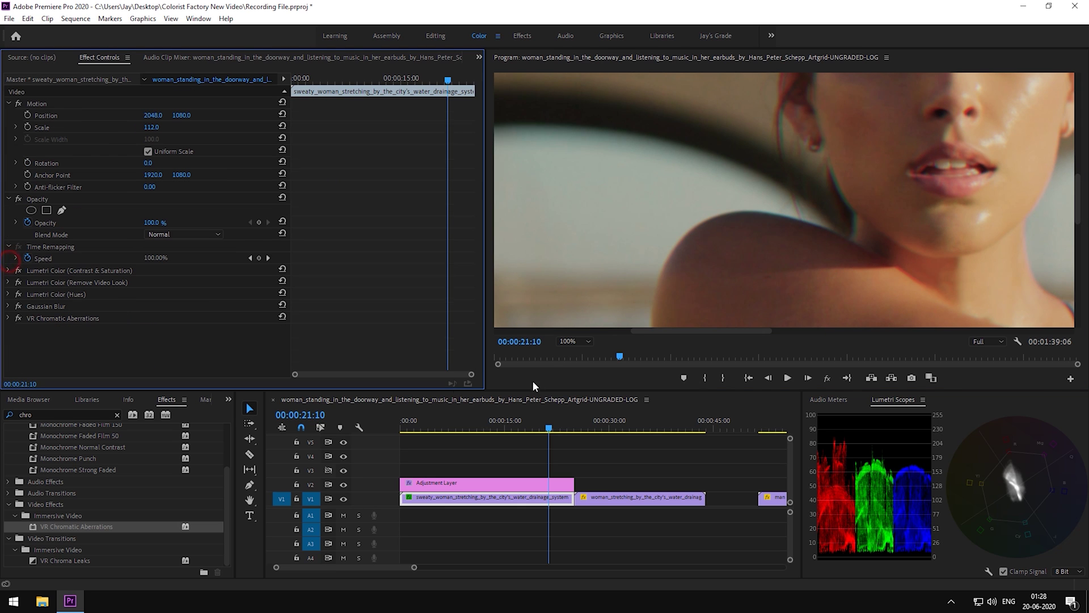
left_click_drag(587, 430, 602, 431)
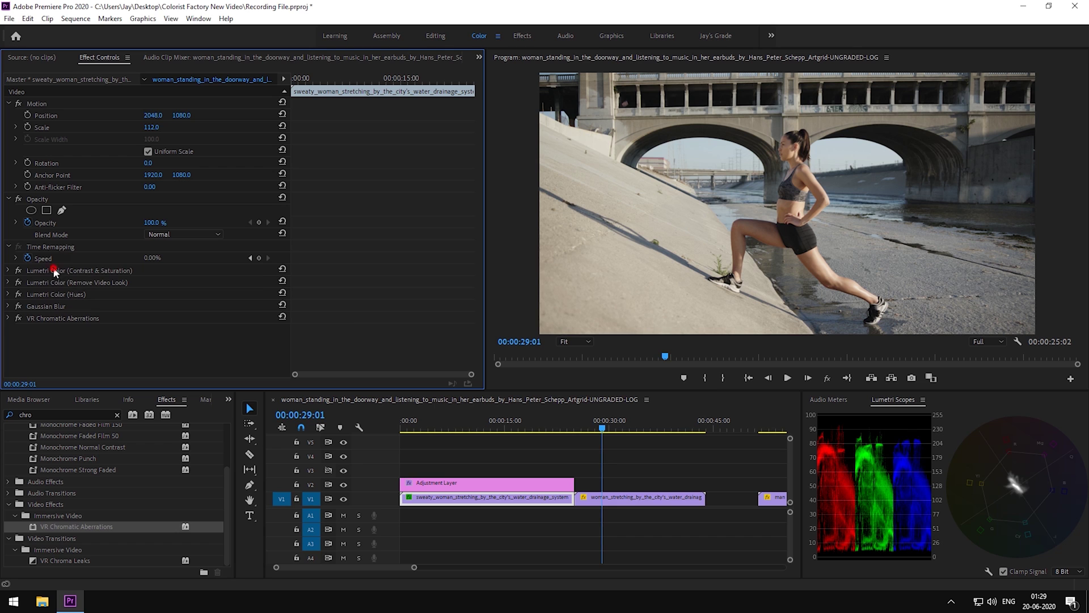
left_click_drag(53, 274, 58, 322)
left_click(641, 497)
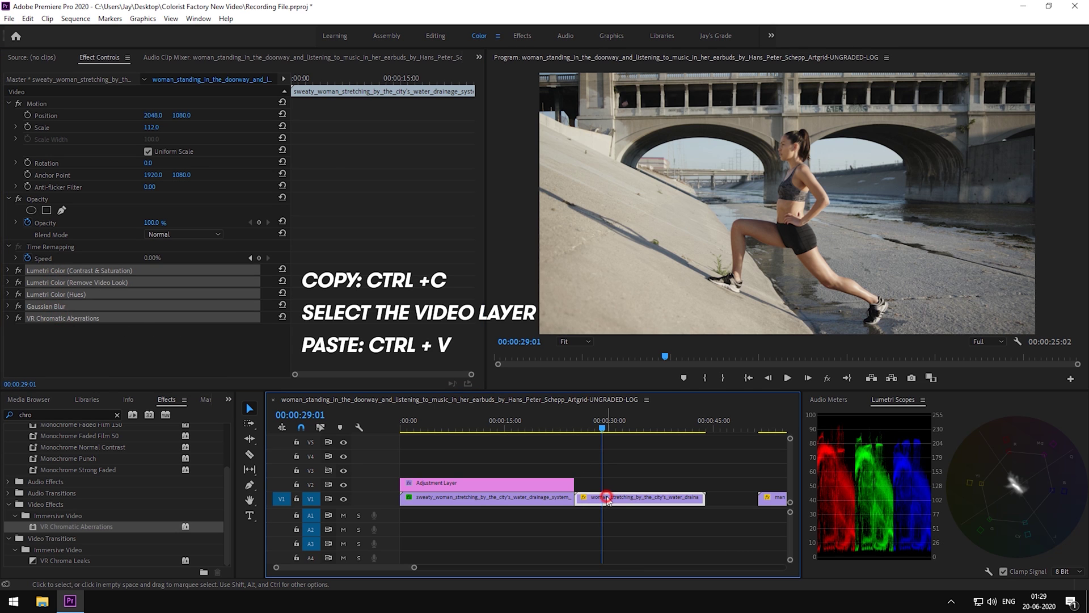
left_click_drag(573, 484, 705, 483)
key("ctrl+v")
left_click_drag(606, 427, 624, 427)
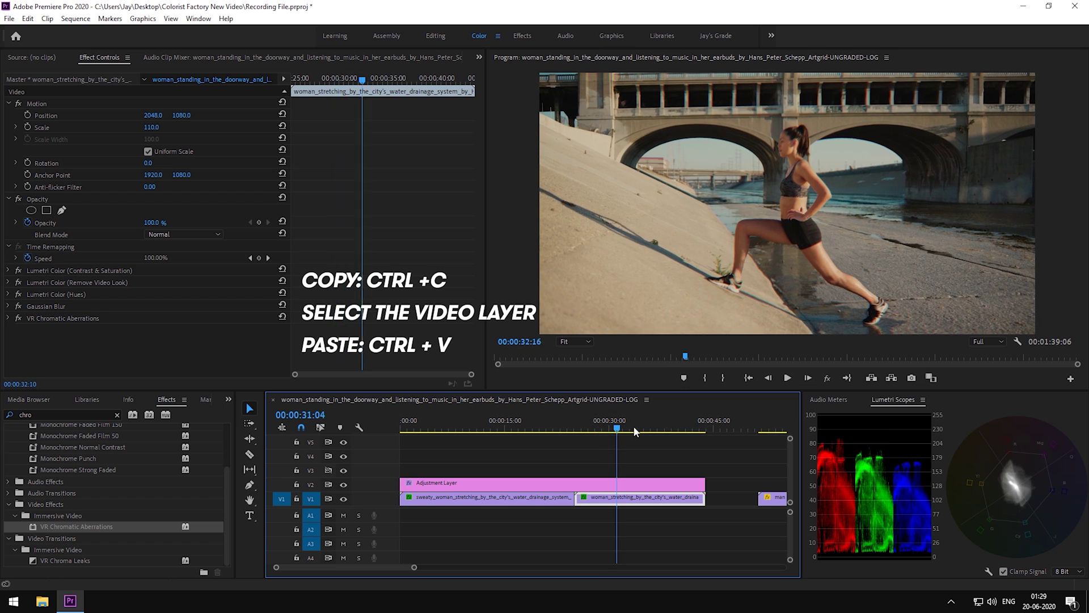
left_click(645, 511)
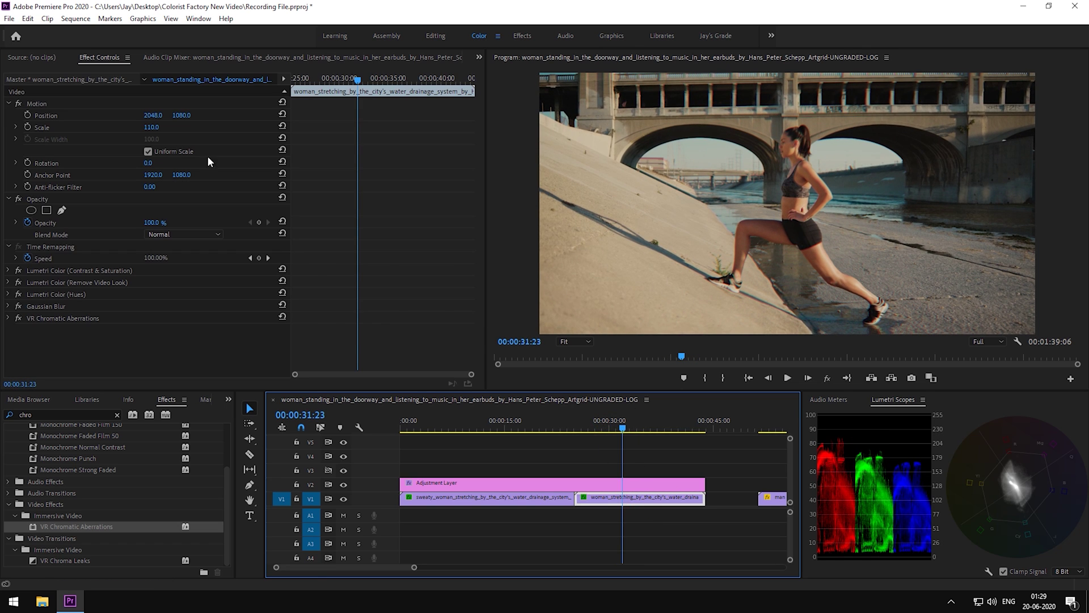
left_click(9, 275)
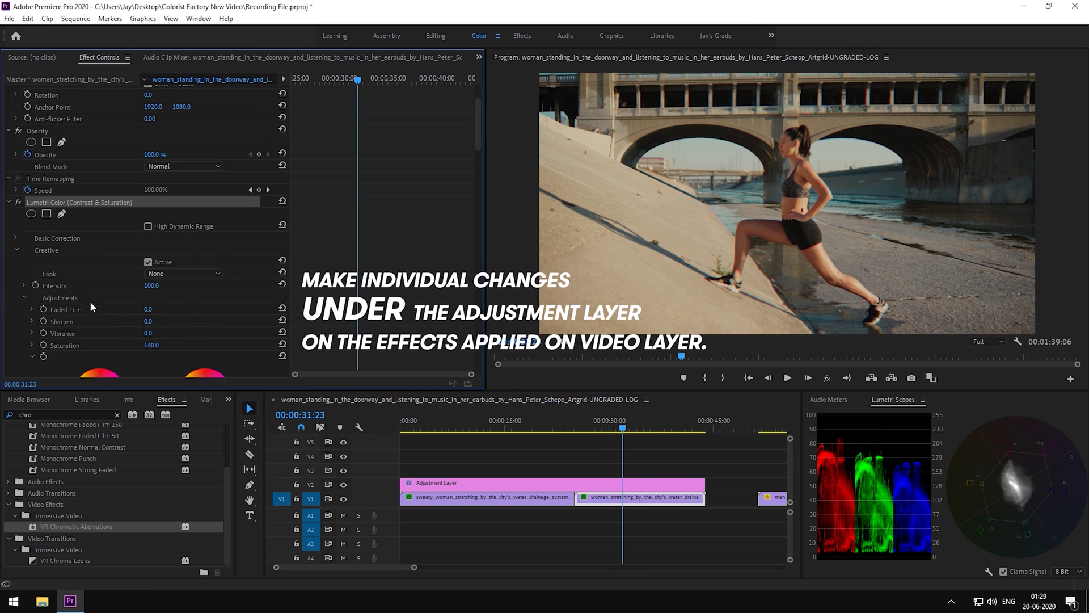
Step: Add an upper RGB curve point and pull the lower point down to darken the second clip's shadows
scroll(93, 306, "down", 8)
left_click(182, 242)
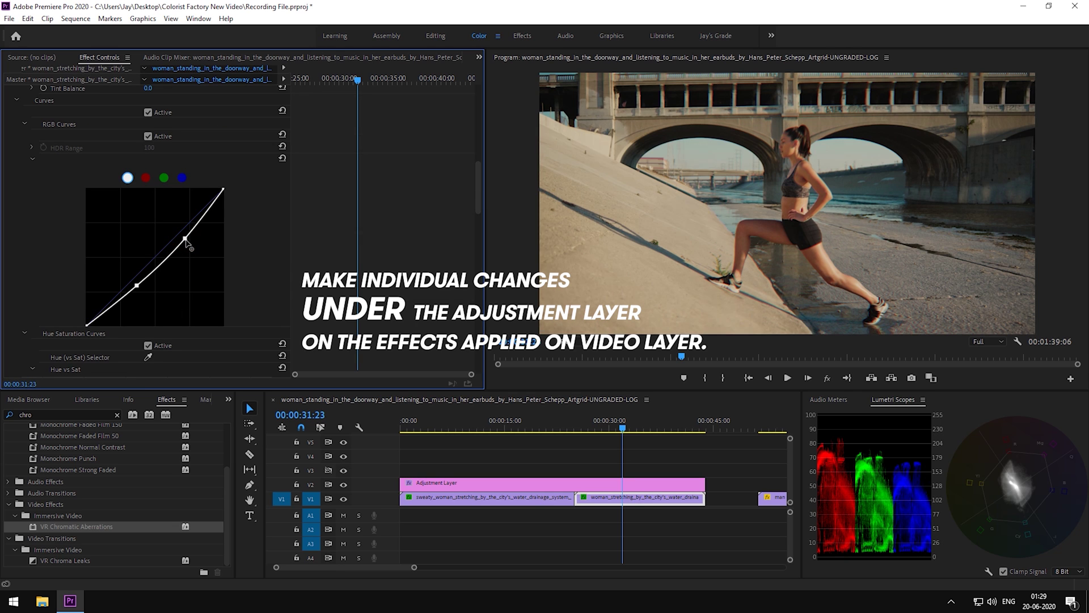
left_click_drag(137, 285, 135, 293)
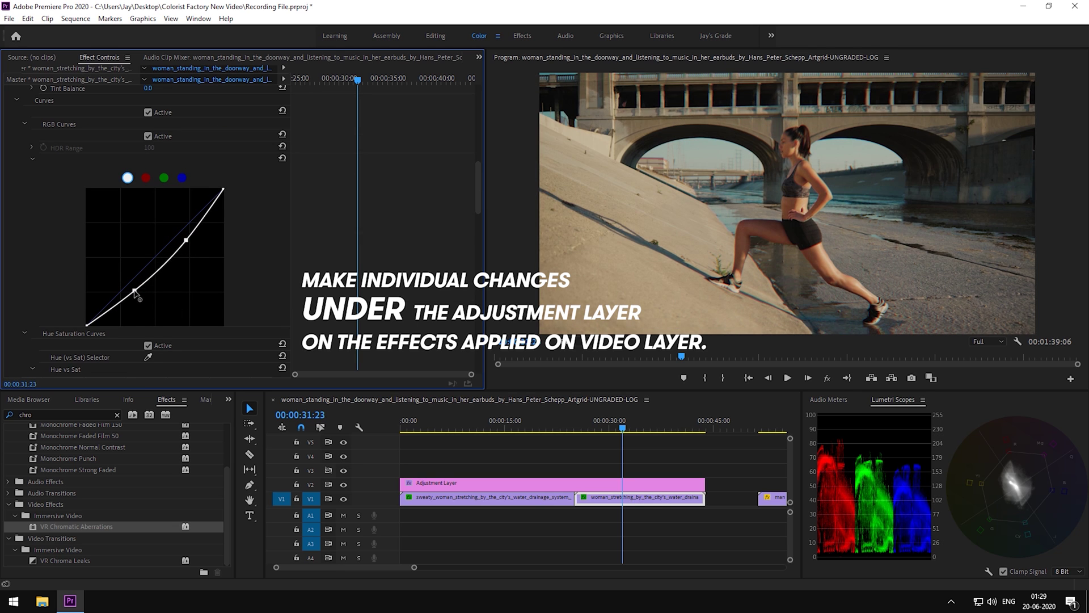
left_click(549, 426)
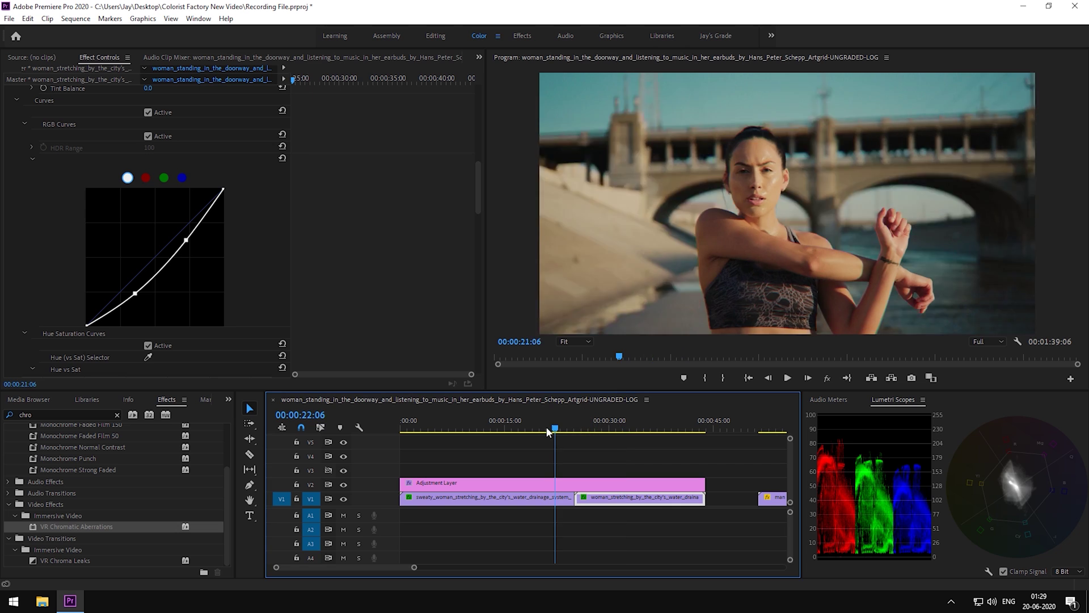
left_click(595, 427)
scroll(159, 251, "up", 10)
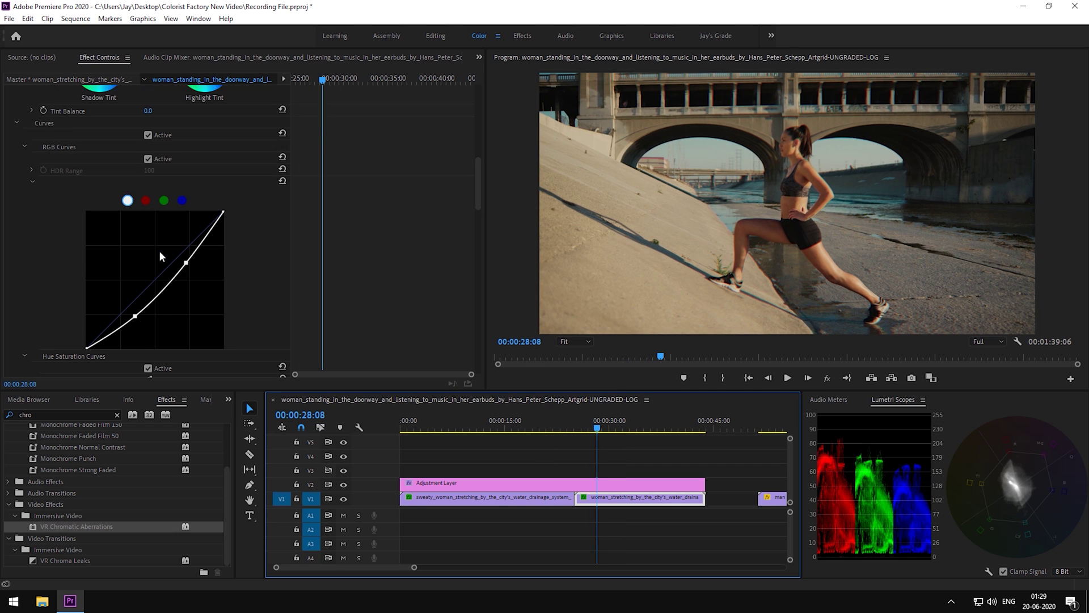
left_click(8, 168)
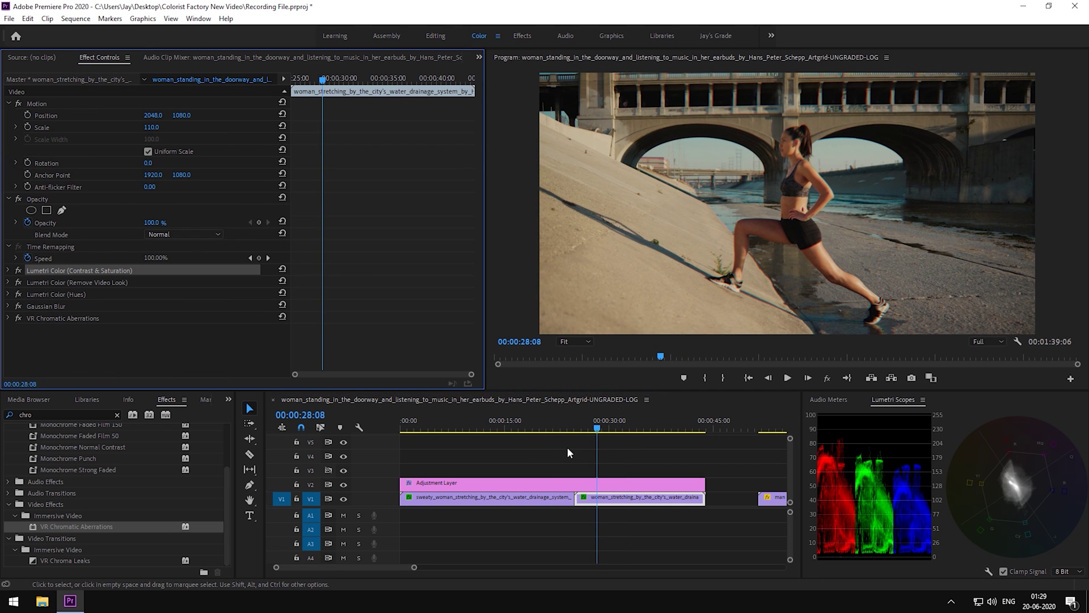
mouse_move(553, 426)
left_mouse_down()
mouse_move(542, 427)
mouse_move(568, 426)
left_mouse_up()
key("space")
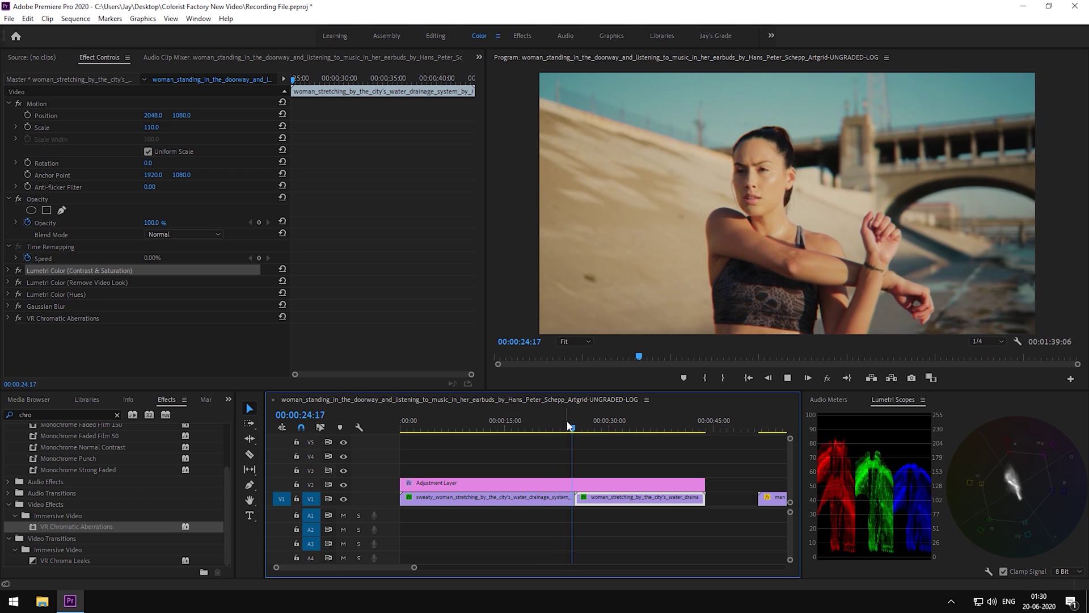
key("space")
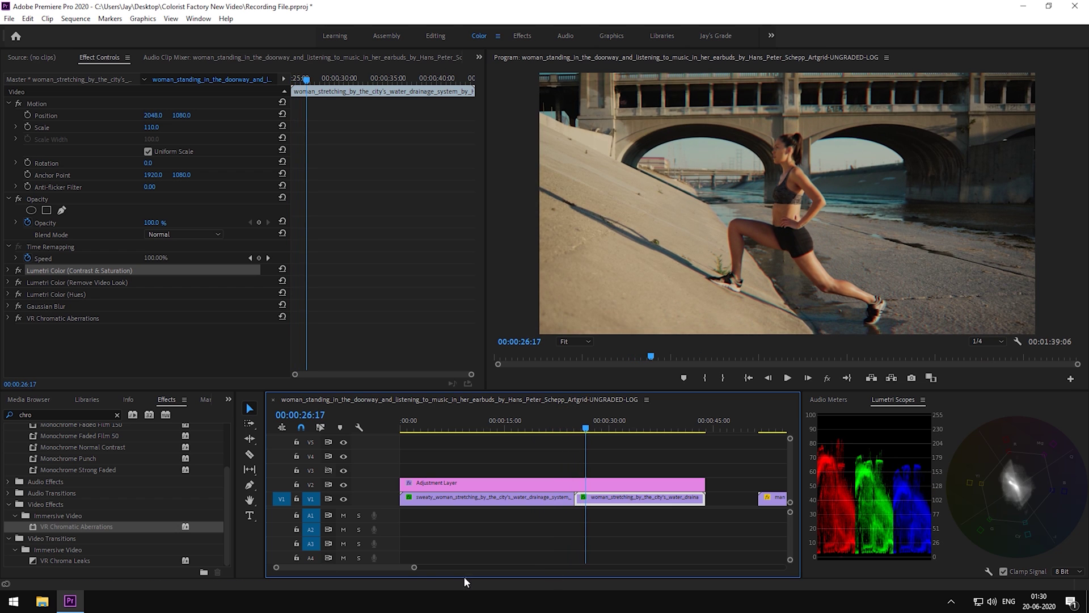
left_click_drag(414, 566, 486, 567)
left_click(565, 341)
left_click(572, 391)
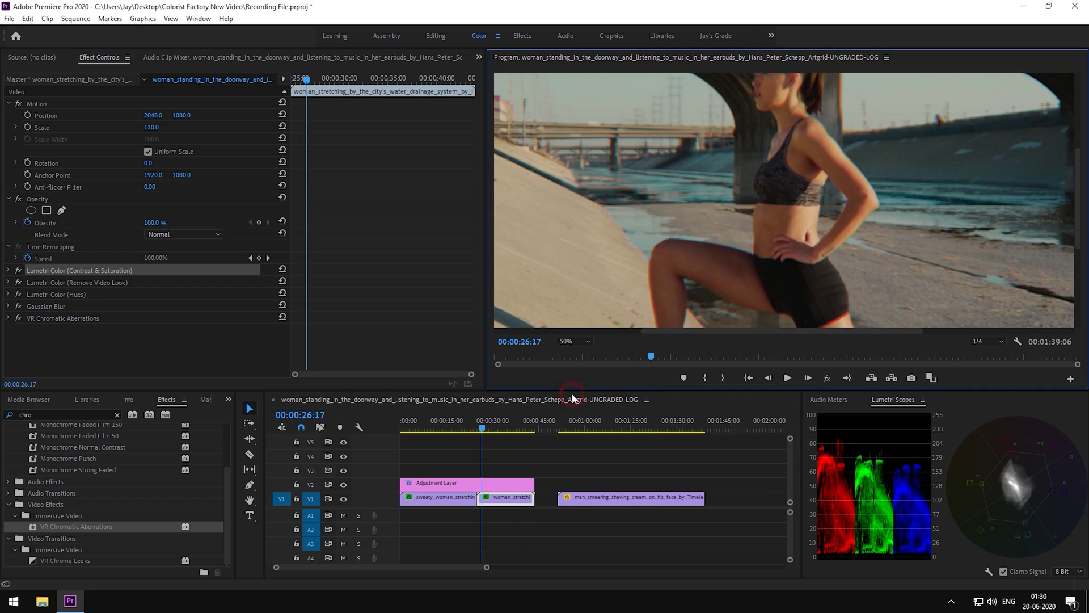
scroll(1077, 216, "up", 2)
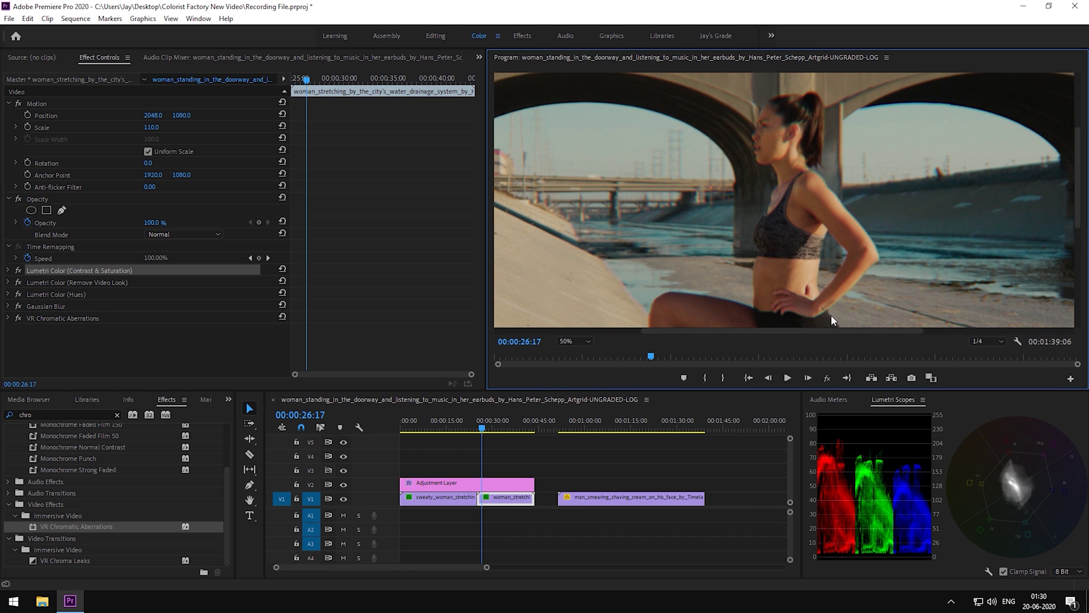
left_click(827, 379)
left_click(827, 379)
left_click(469, 426)
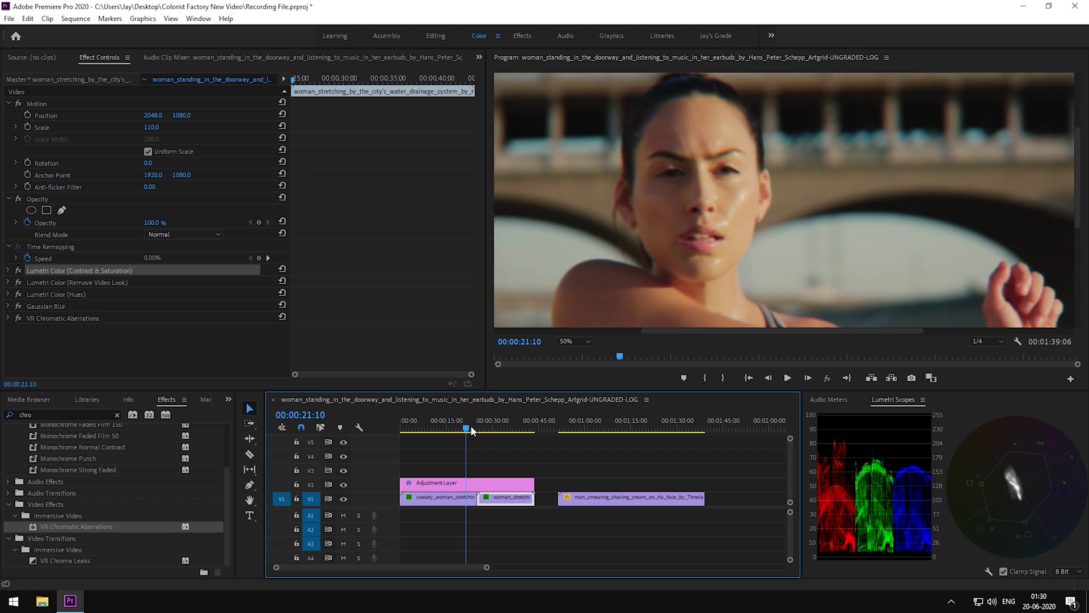
left_click(827, 377)
left_click(827, 378)
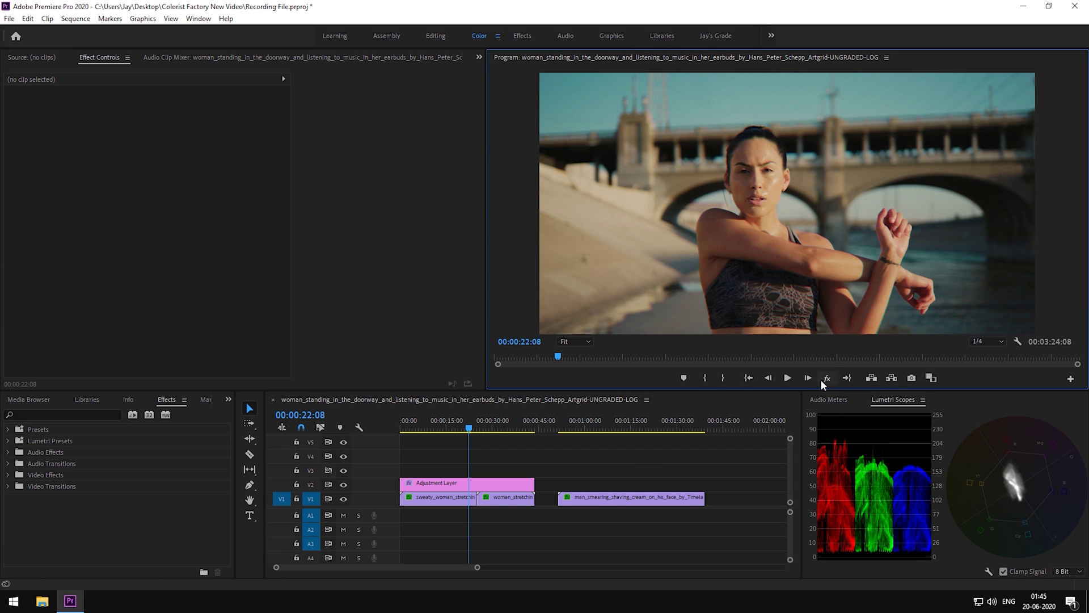
left_click(823, 379)
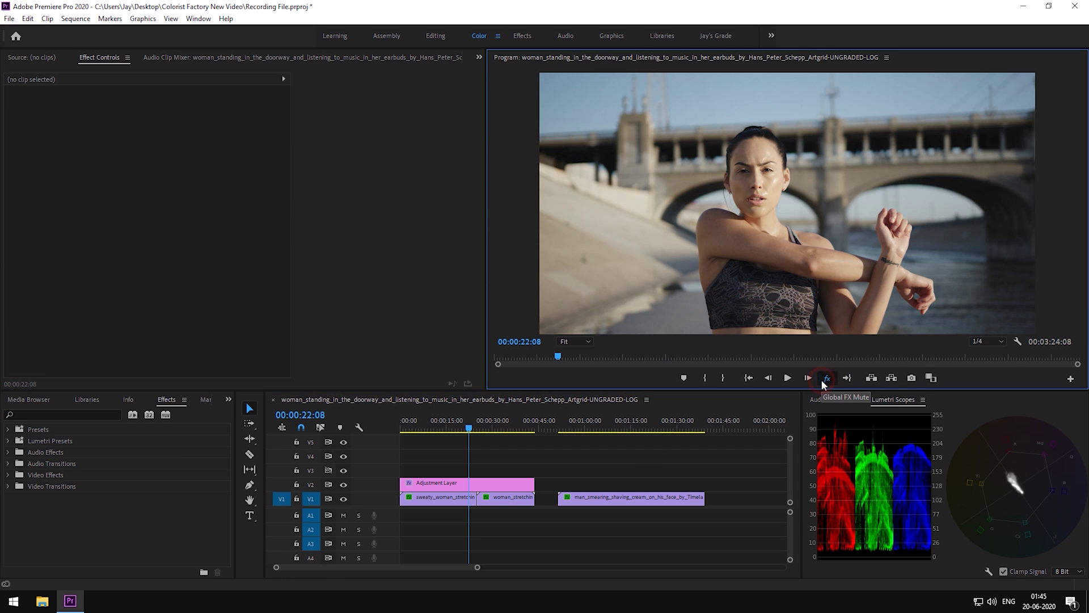
left_click(824, 379)
left_click(570, 342)
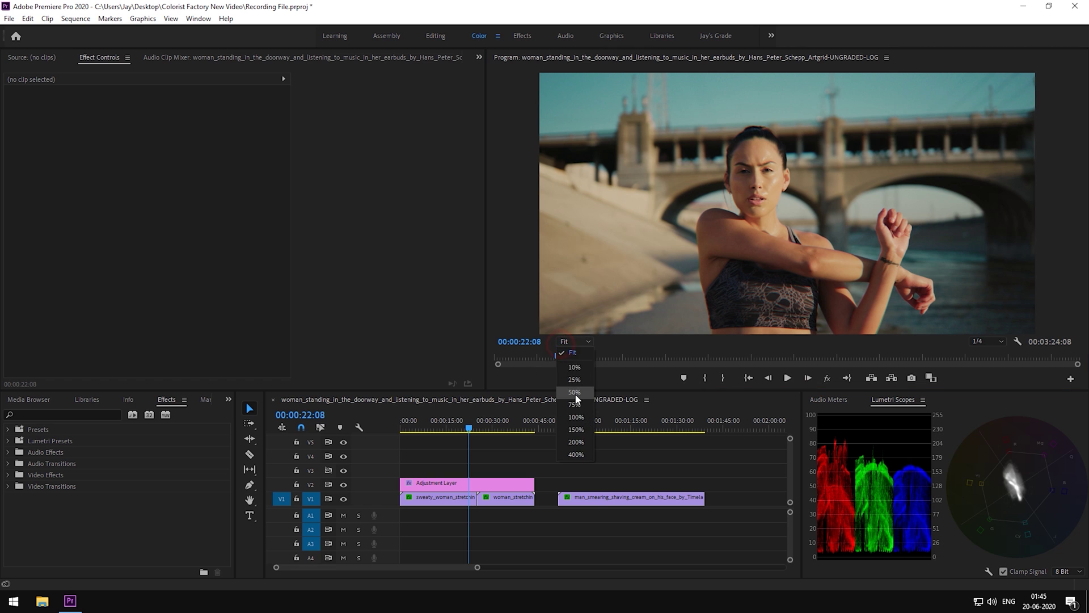
left_click(575, 394)
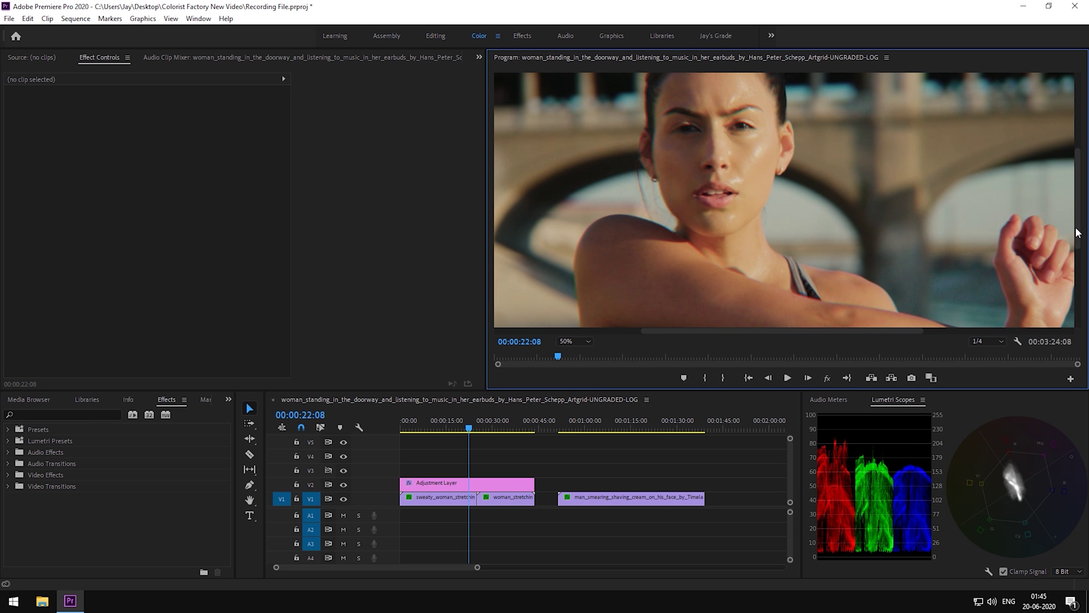
left_click_drag(456, 433, 434, 434)
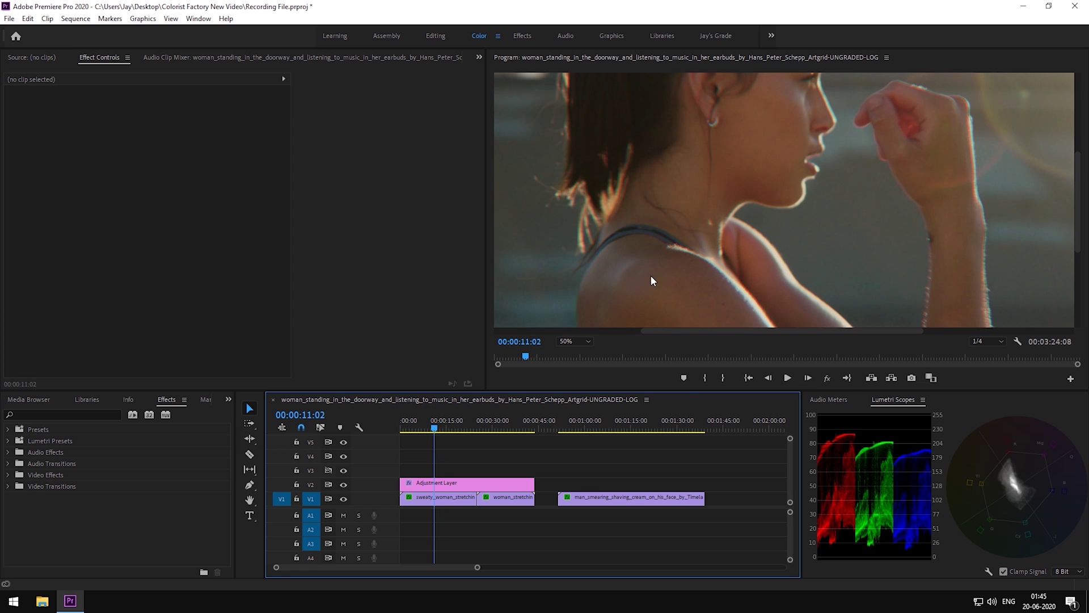
left_click(574, 343)
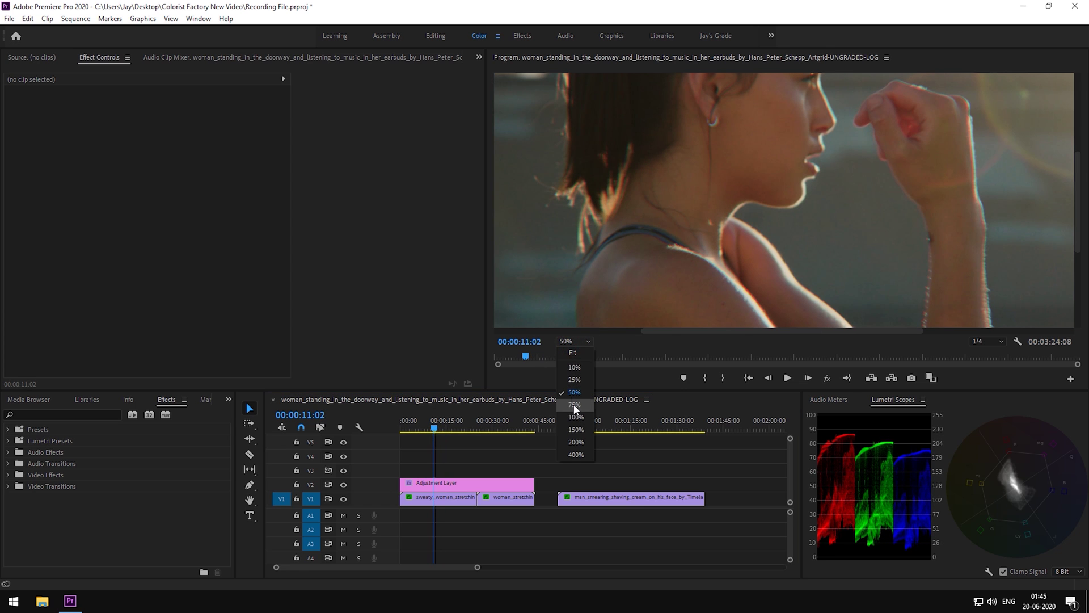
left_click(569, 380)
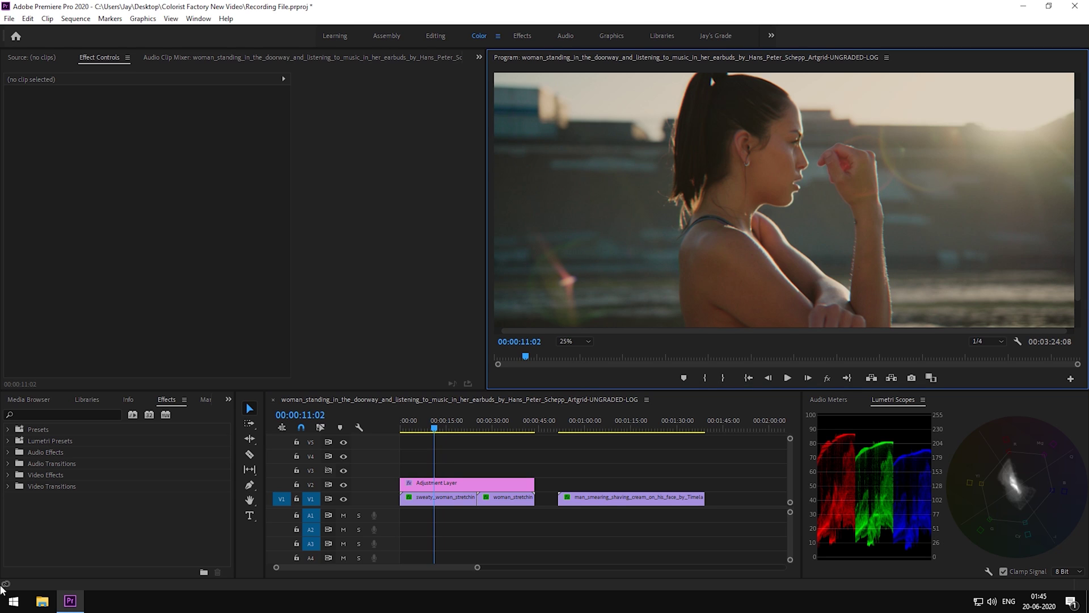
Step: Drag 35mm Course 02.mov from the 4K Grain Digital Remaster folder into the Premiere timeline
left_click(1086, 601)
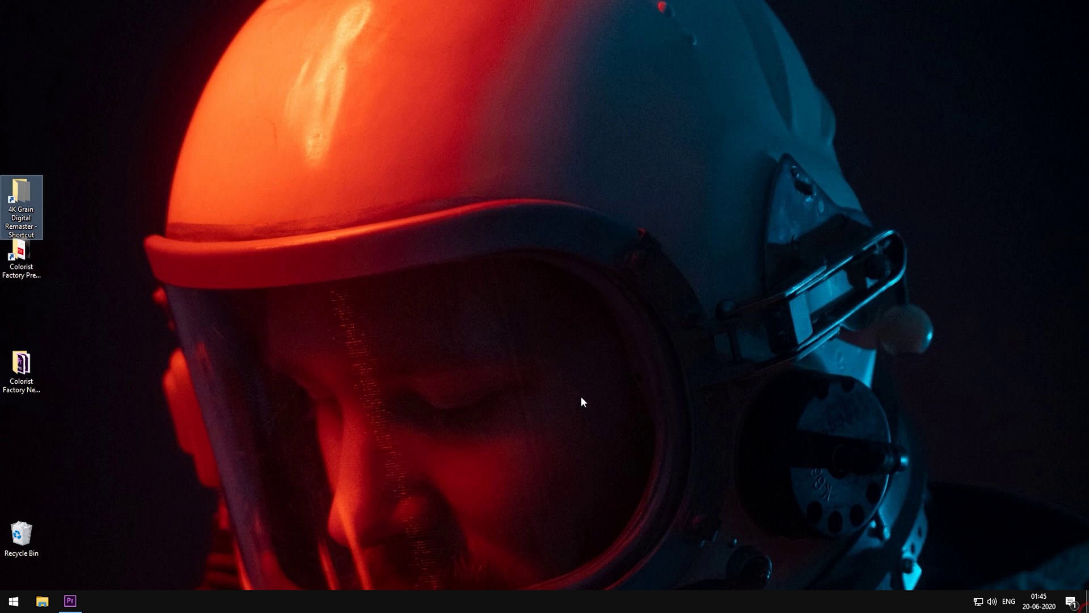
double_click(23, 199)
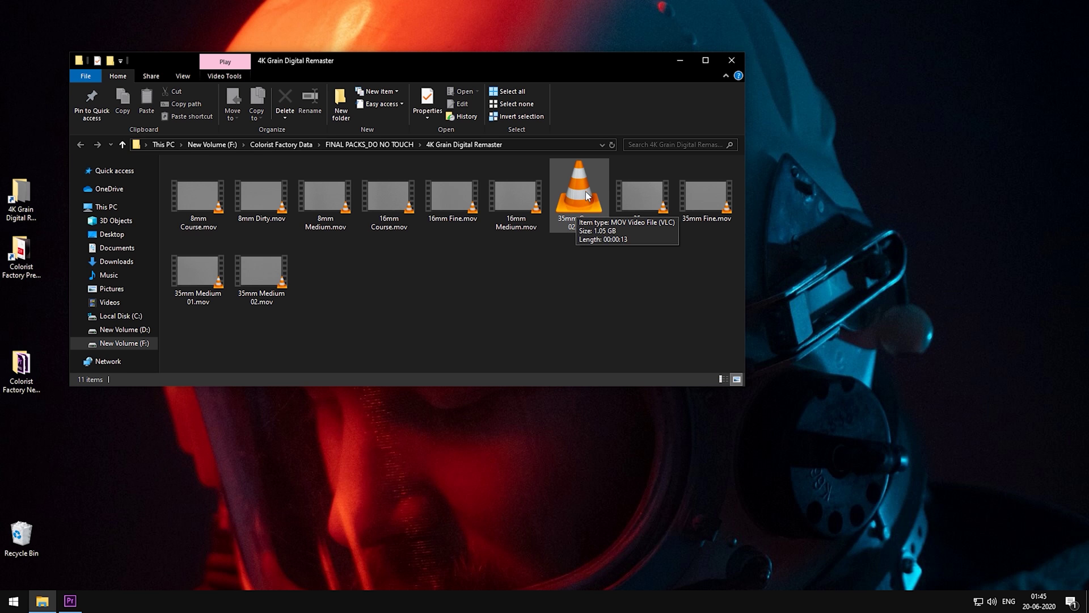
left_click_drag(586, 199, 424, 471)
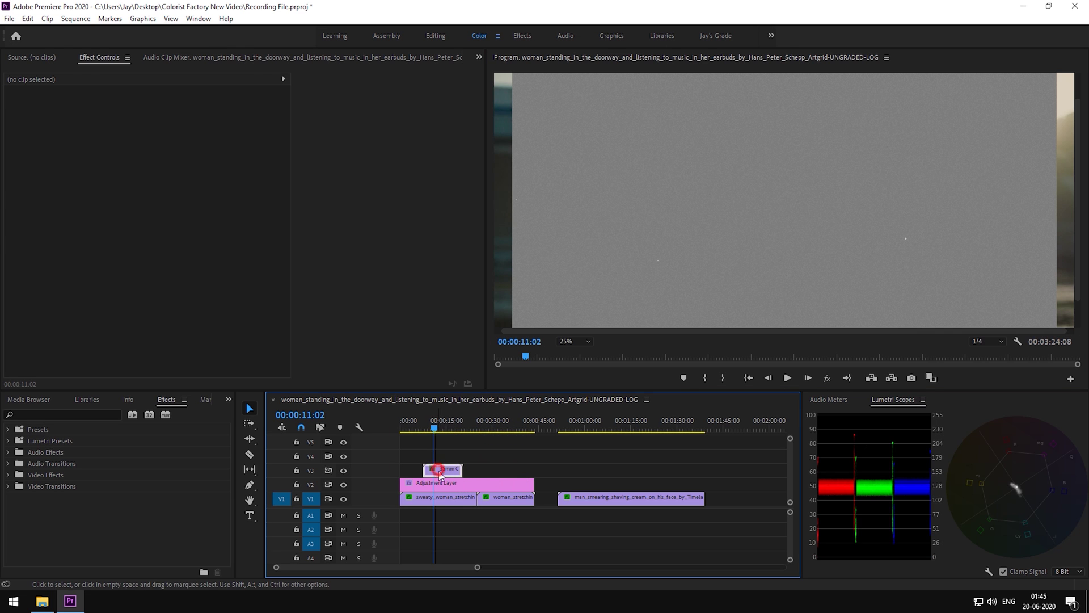
Step: Set the grain clip's Scale to 110 and its blend mode to Hard Light
left_click_drag(150, 127, 157, 127)
left_click(157, 127)
type("110")
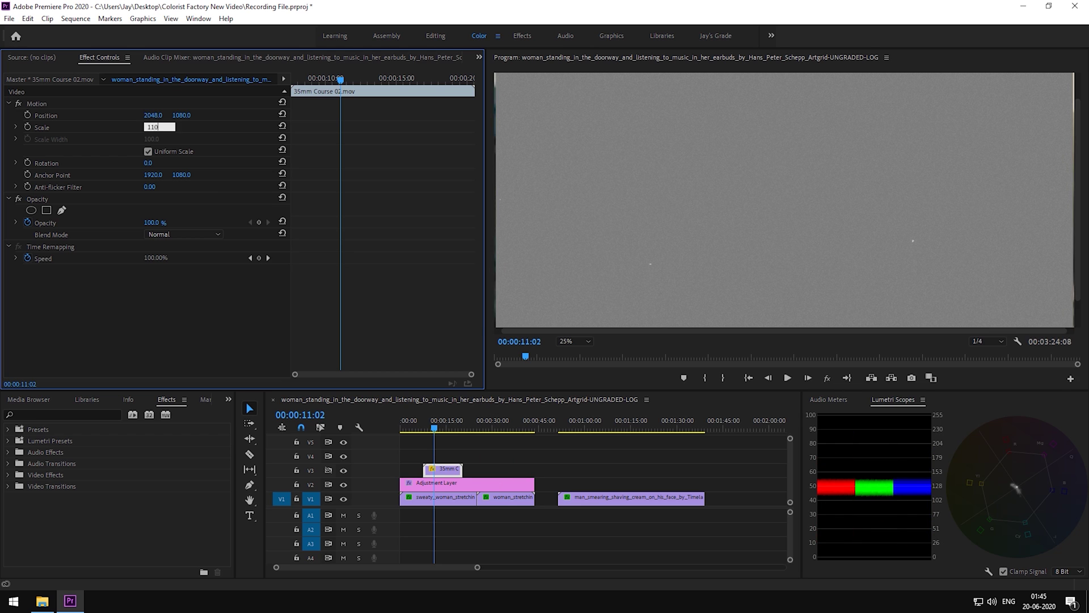
key("Return")
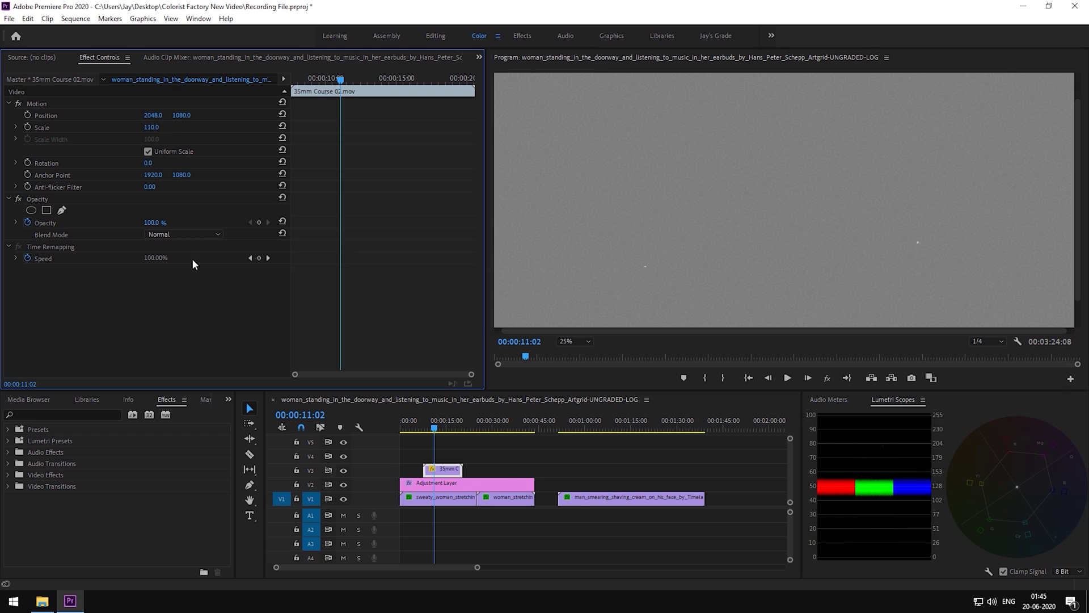
left_click(172, 235)
left_click(213, 415)
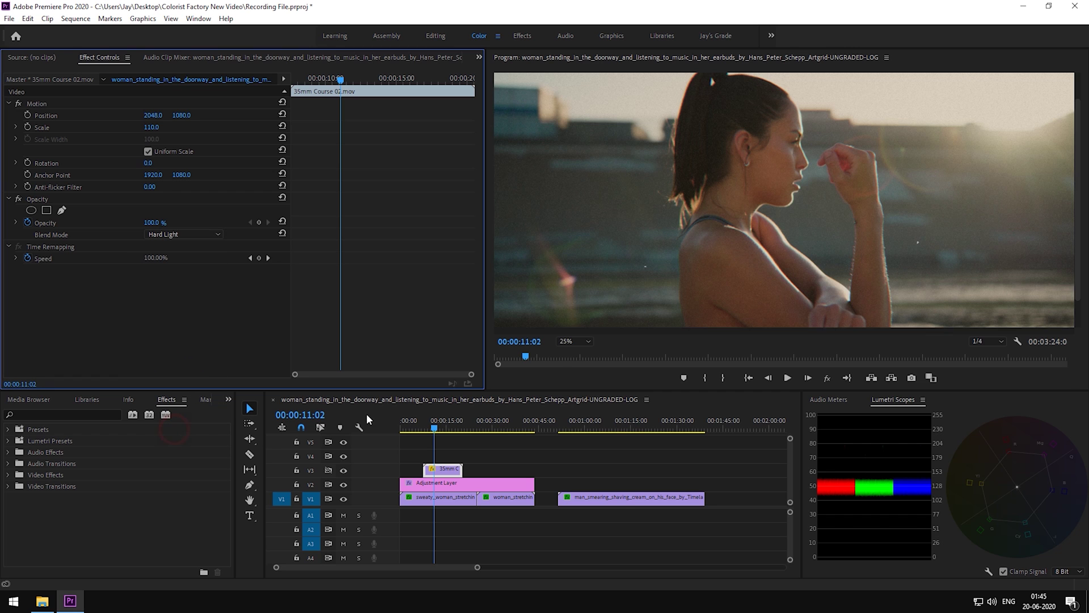
Step: Inspect the grain at 50% zoom, then fit the frame and rewind the playhead
left_click(573, 341)
left_click(567, 397)
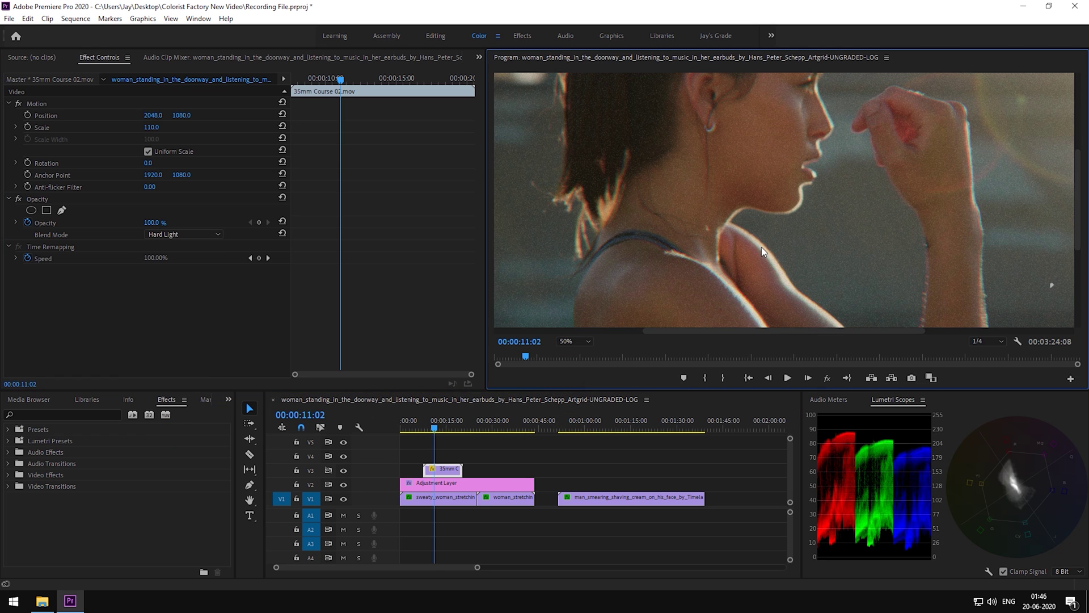
left_click_drag(1078, 202, 1079, 165)
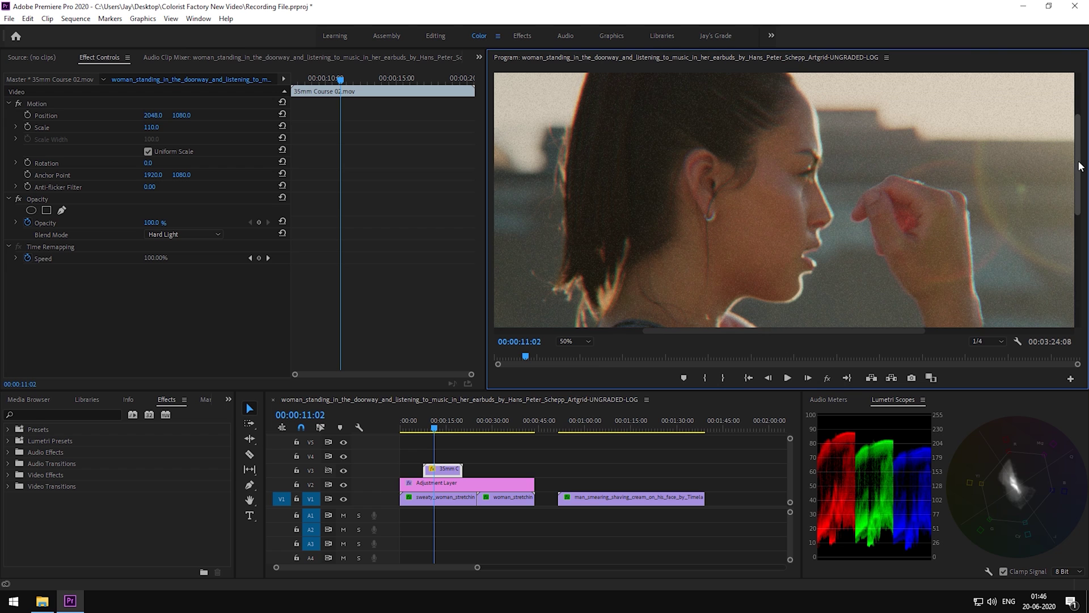
left_click(574, 341)
left_click(574, 348)
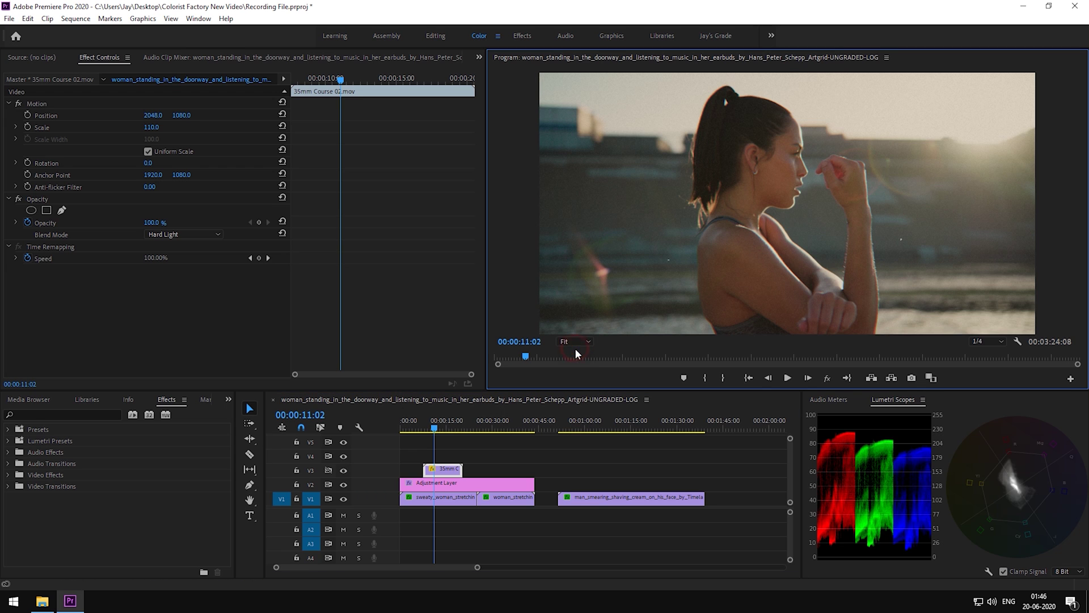
left_click(428, 431)
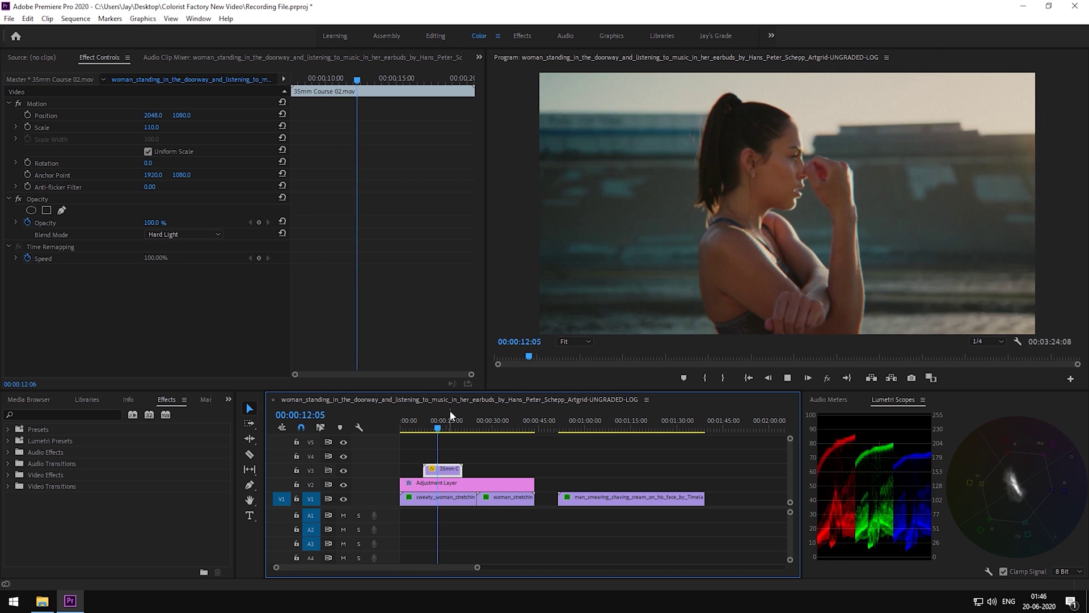
Step: Park the playhead at the start of the shaving-cream clip and select it
left_click(559, 423)
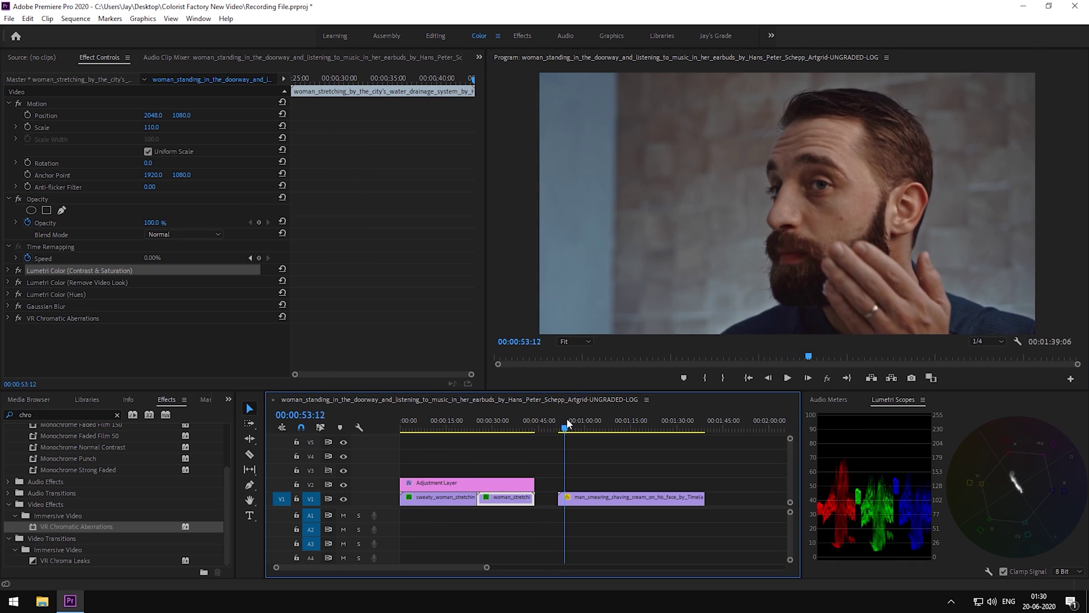
left_click_drag(566, 425, 559, 424)
left_click(601, 497)
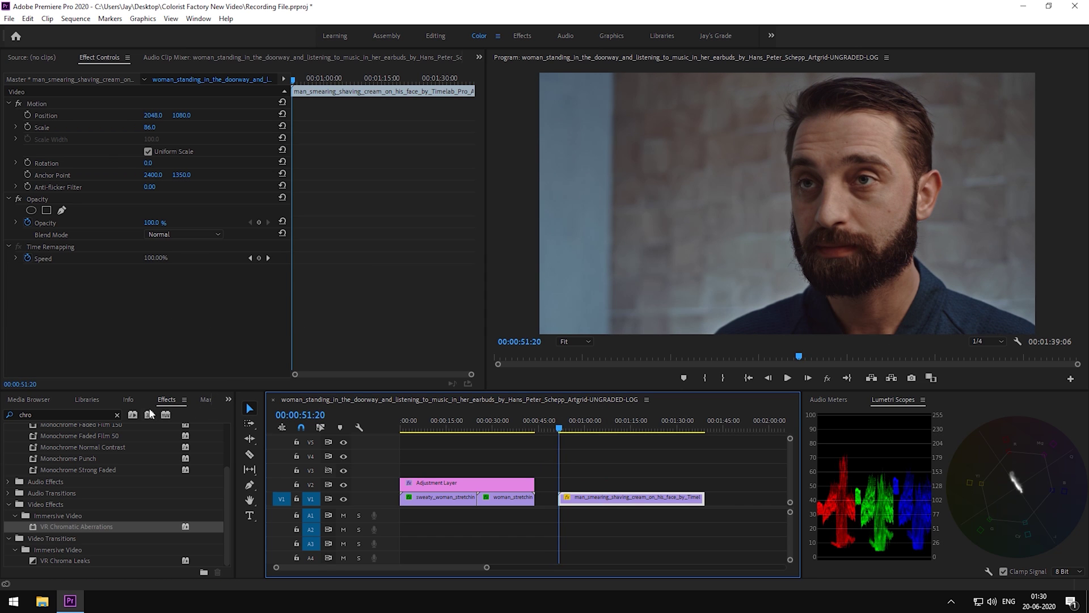
Step: Create a new adjustment layer and place it on V2 above the man_smearing_shaving_cream clip
left_click(228, 399)
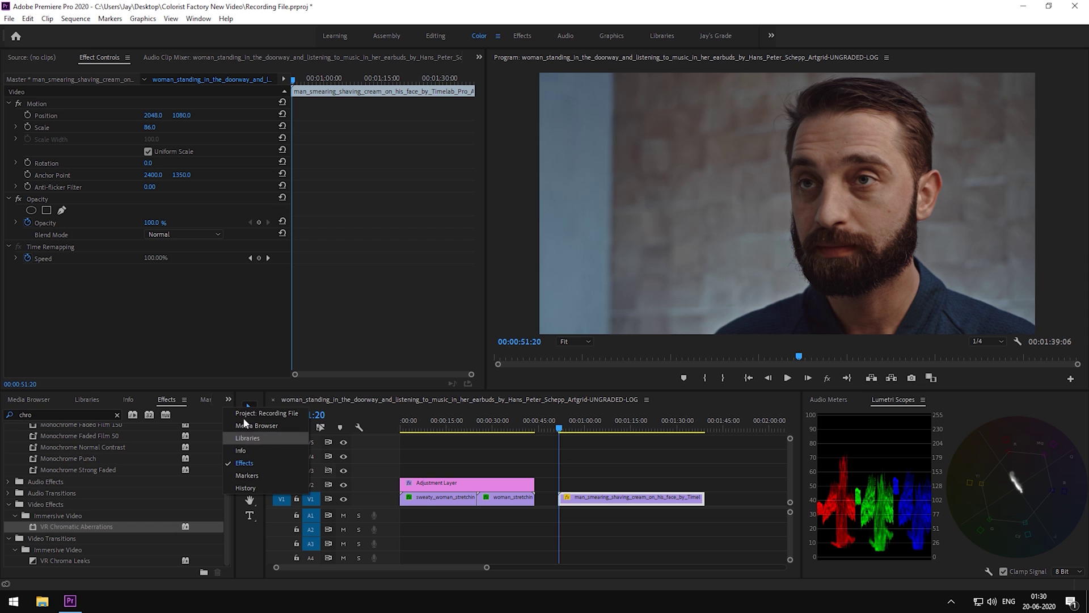
left_click(255, 432)
left_click(214, 567)
left_click(246, 451)
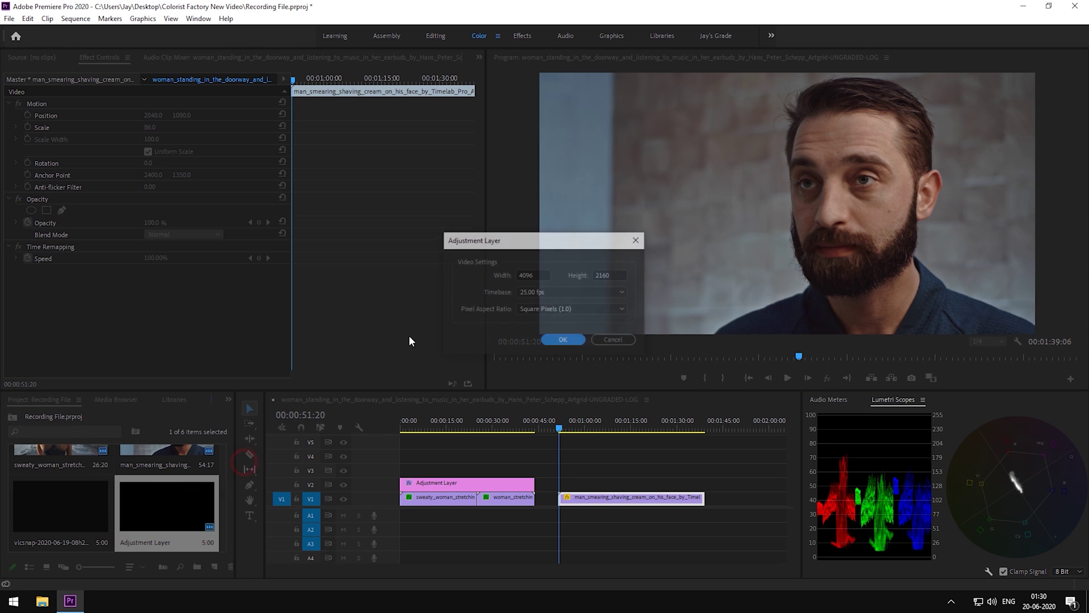
left_click(556, 338)
left_click_drag(76, 522, 560, 484)
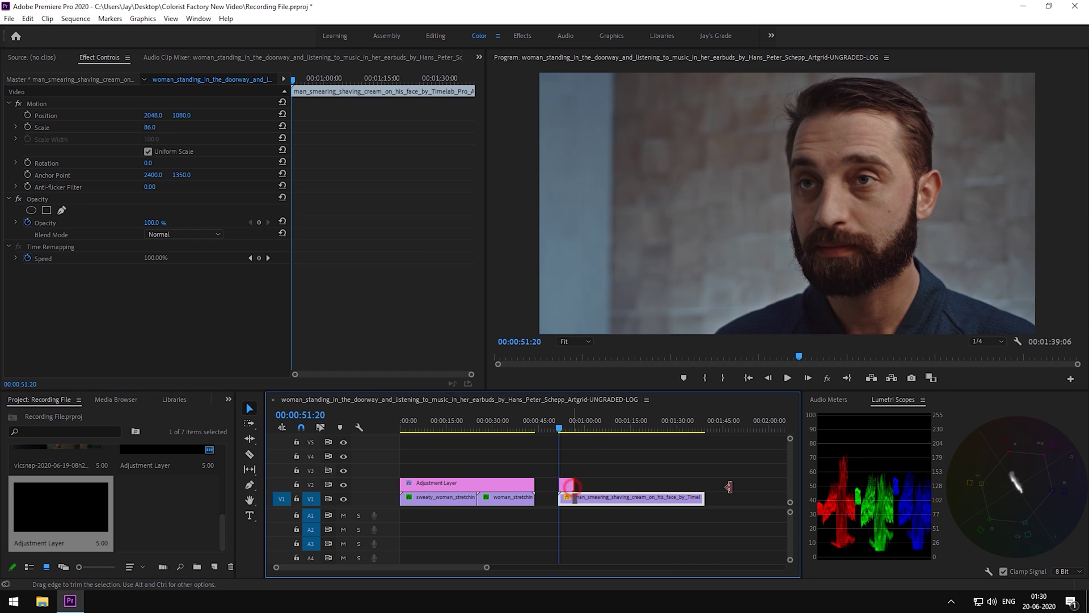
left_click(565, 483)
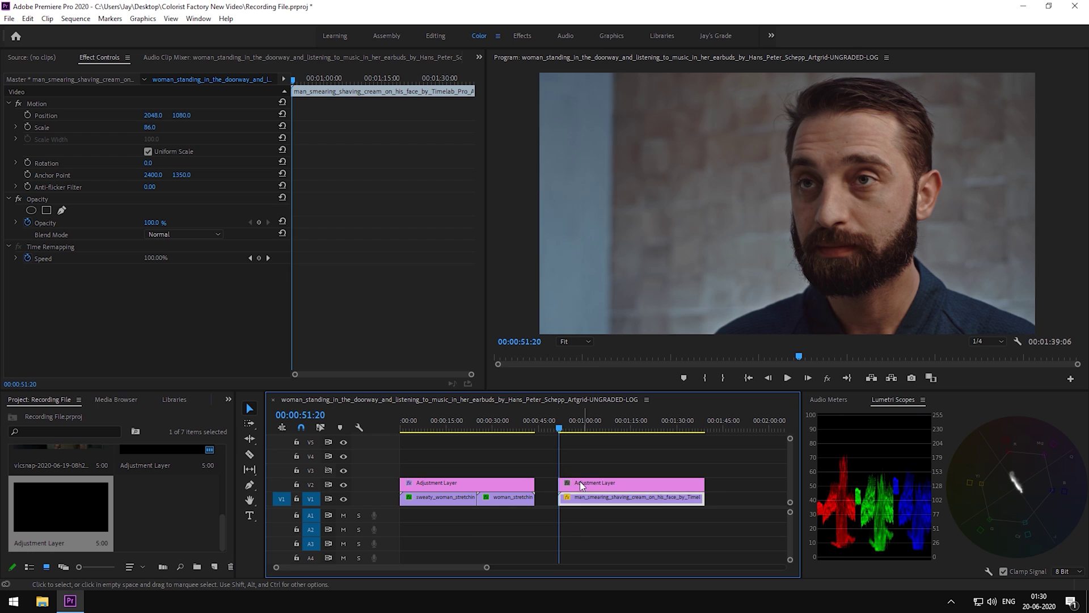
left_click(228, 398)
Step: Search 'Lume' and apply Lumetri Color to the new adjustment layer
left_click(246, 478)
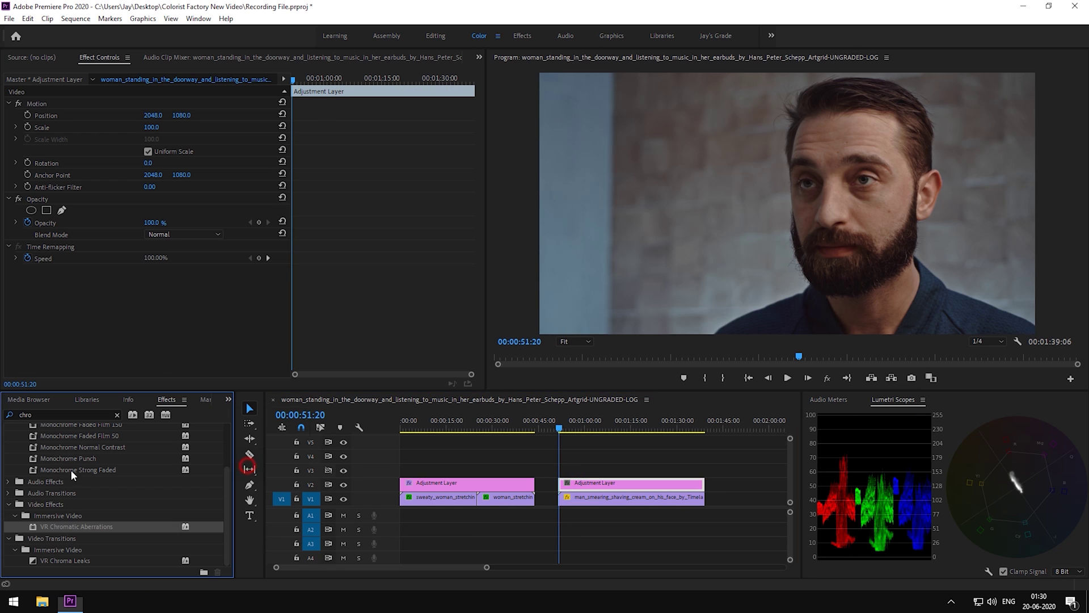
left_click(41, 416)
type("Lume")
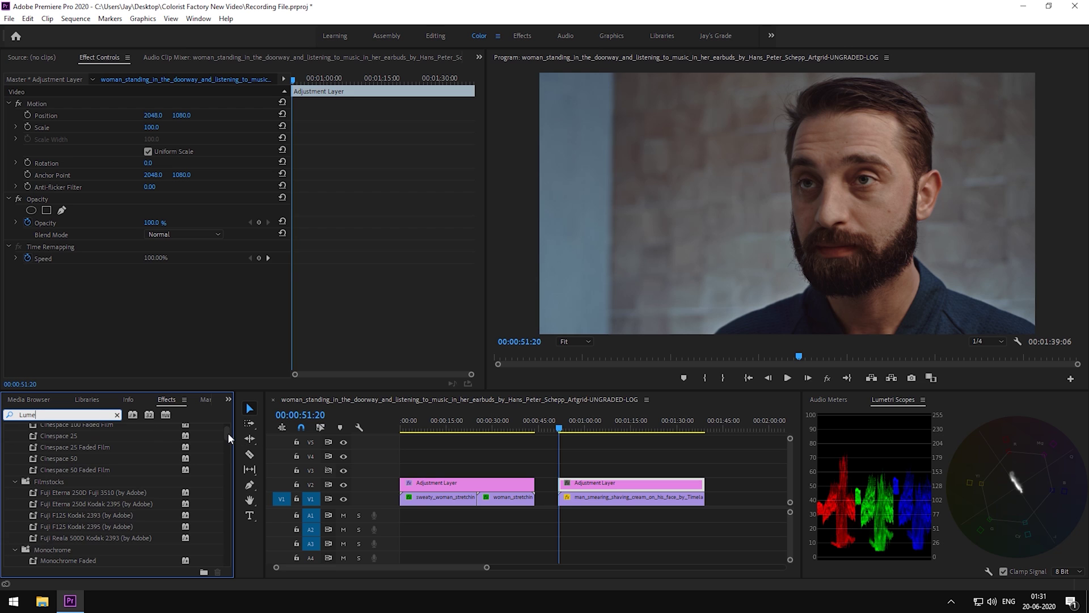
left_click_drag(228, 433, 229, 561)
left_click_drag(59, 549, 629, 483)
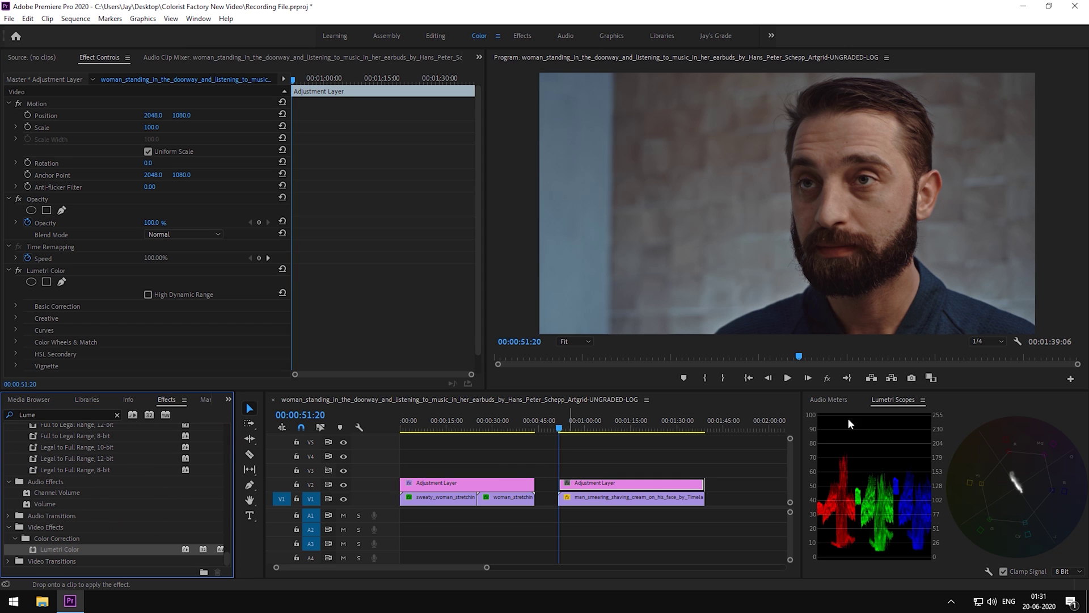
Step: Load Dusk's Glass.cube as the Creative look and set its saturation to 90
left_click(17, 318)
scroll(88, 305, "down", 3)
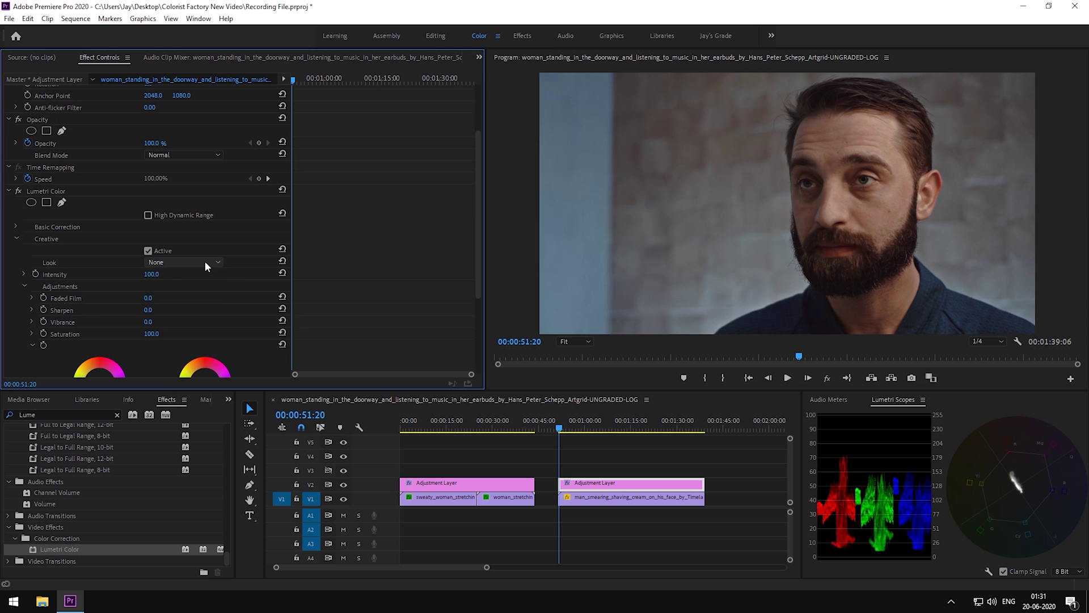
left_click(205, 263)
left_click(197, 280)
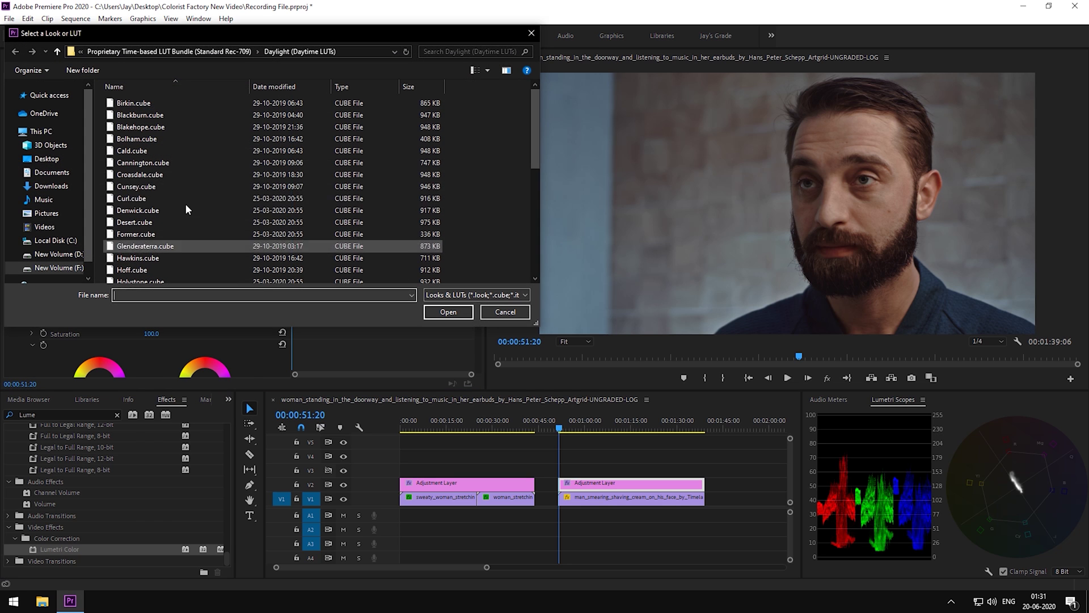
left_click(195, 54)
double_click(238, 115)
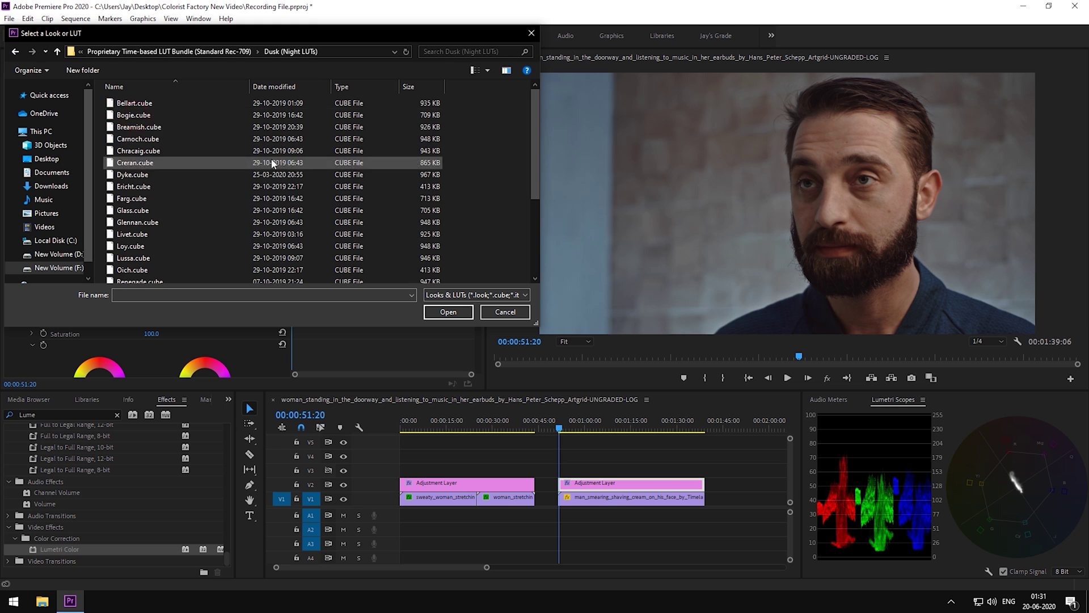
double_click(141, 211)
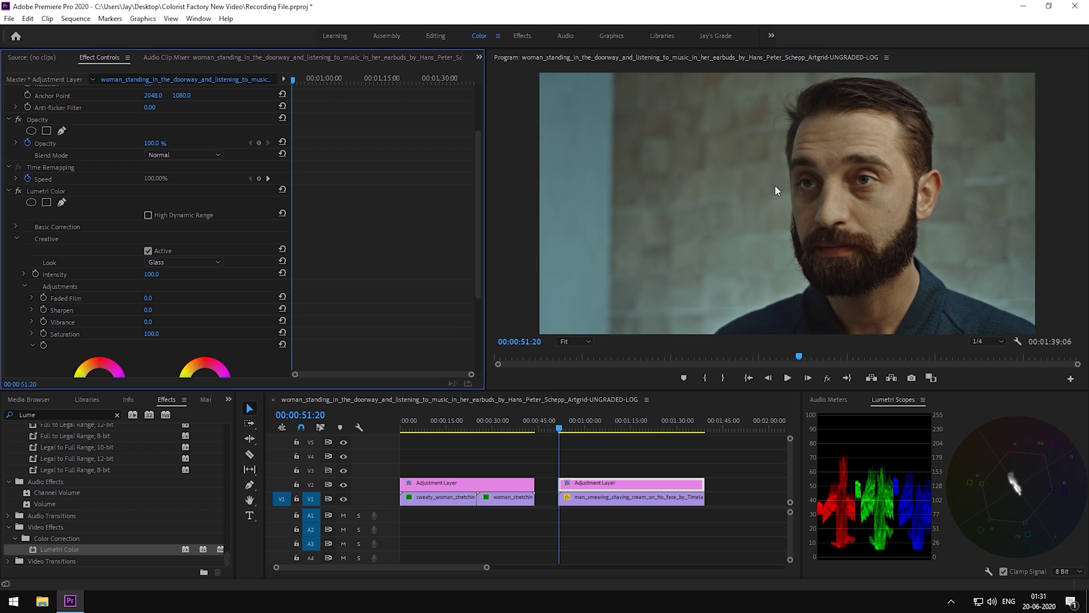
left_click(151, 334)
key("Return")
Step: Rename the effect 'Lumetri Color (LUT)', then apply Lumetri Color to the shaving-cream clip
right_click(48, 198)
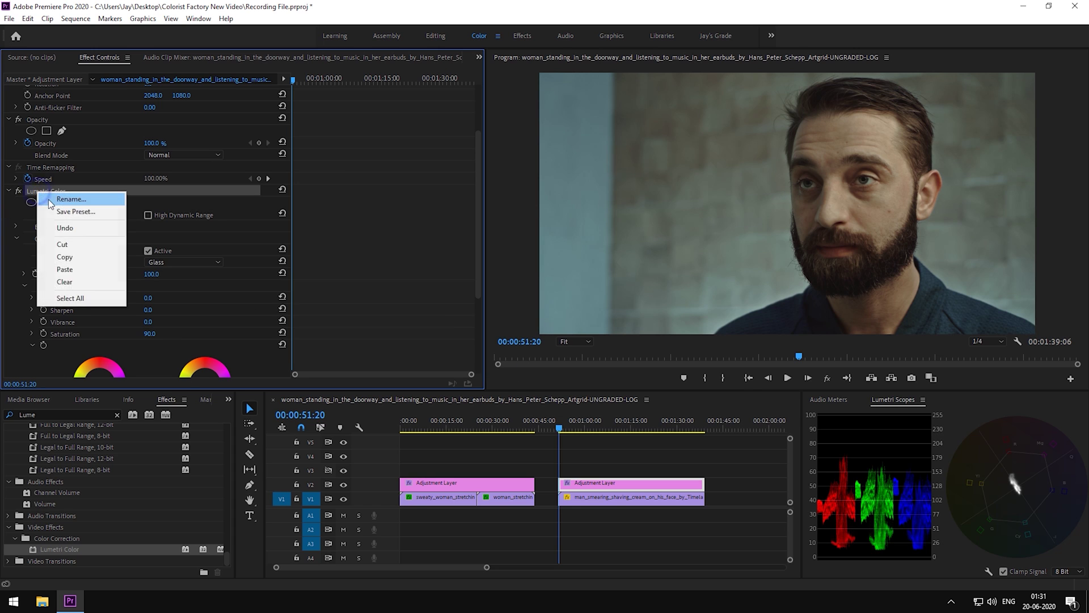
left_click(49, 199)
type("Lumetri Color (LUT)")
key("Return")
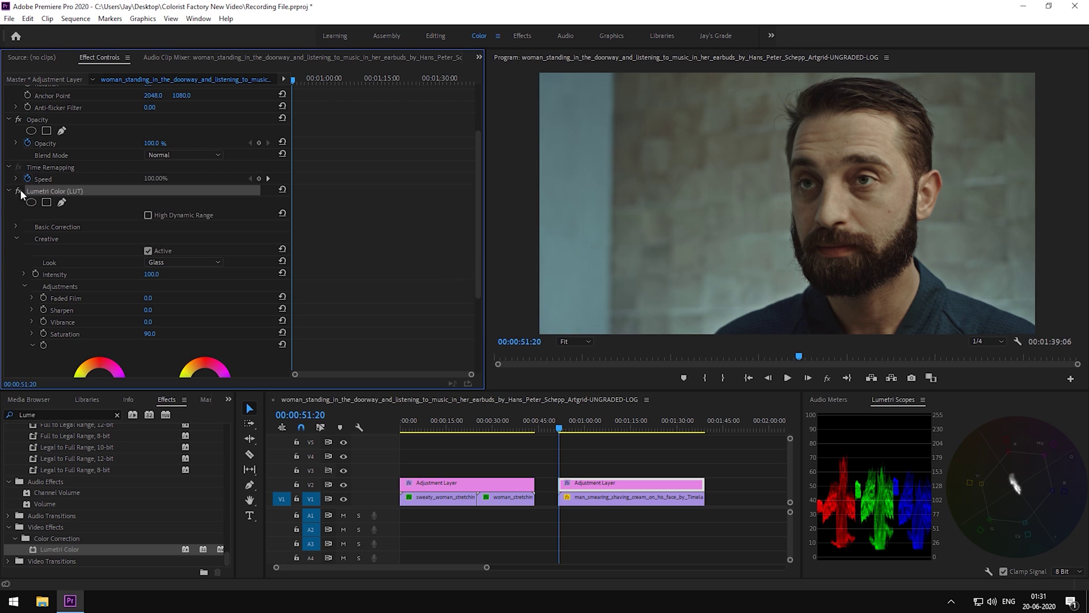
left_click(9, 191)
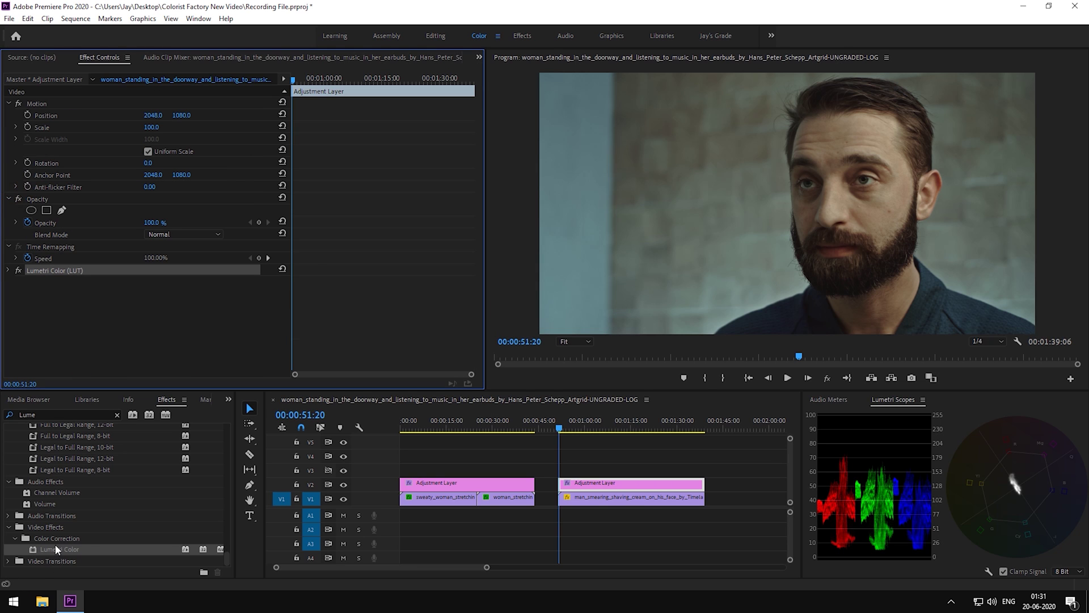
left_click_drag(56, 548, 598, 506)
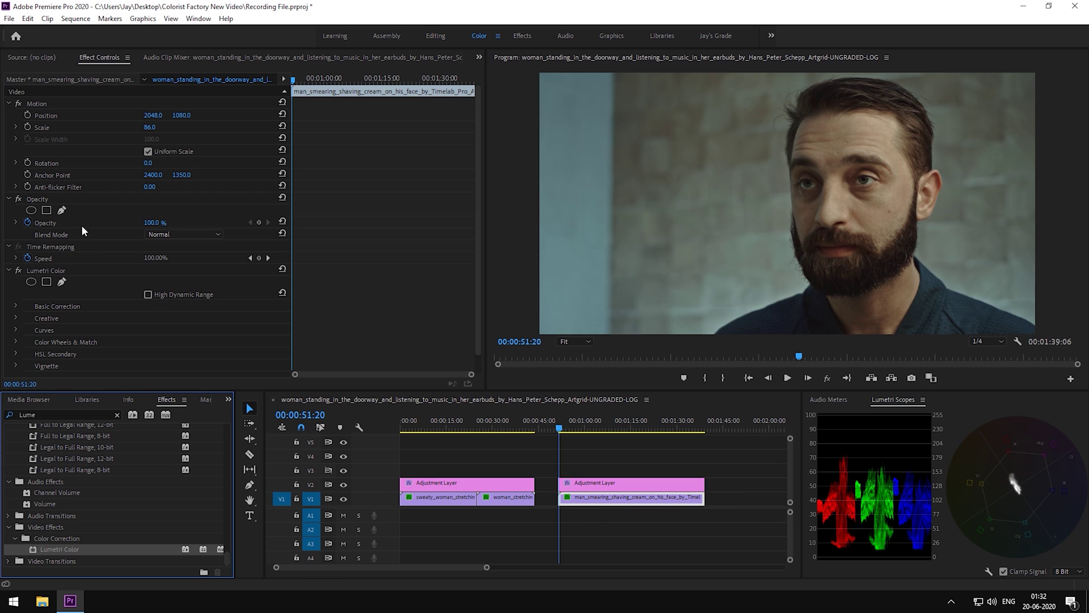
Step: Rename the clip's Lumetri Color effect to 'Contrast & Saturation'
right_click(54, 270)
left_click(73, 278)
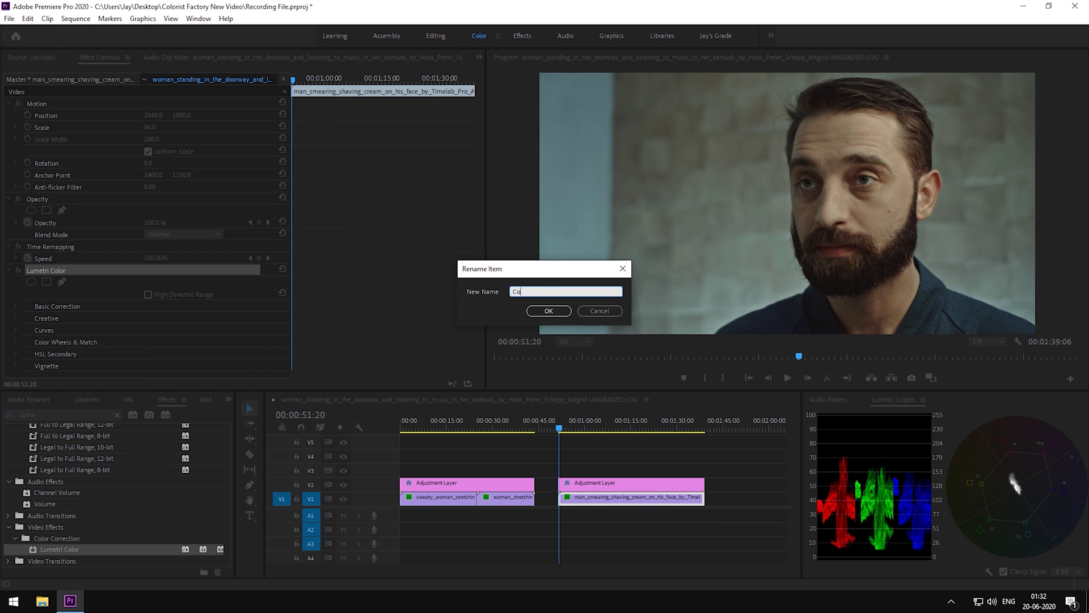
type("Contrast & Saturation")
key("Return")
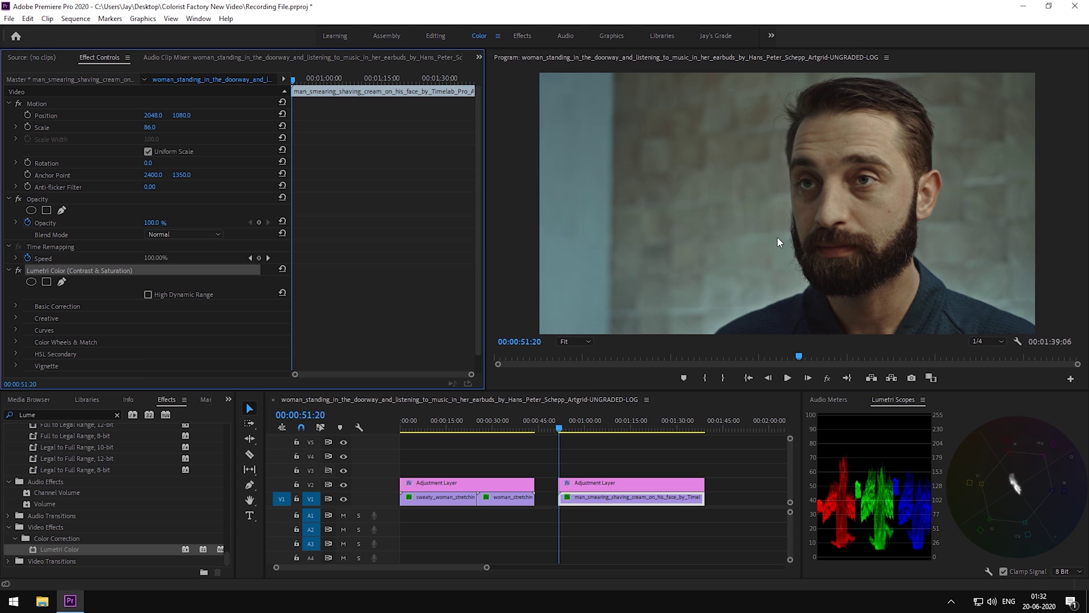
Step: Pull a point down on the RGB curve to darken the lows
scroll(127, 287, "down", 1)
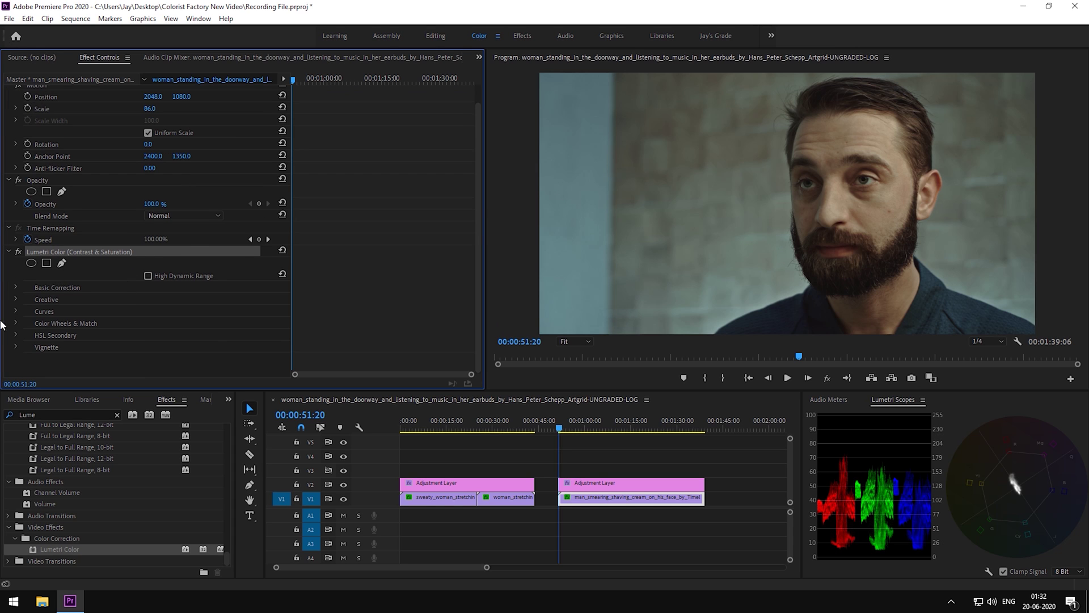
left_click(17, 311)
scroll(19, 313, "down", 5)
scroll(179, 297, "down", 2)
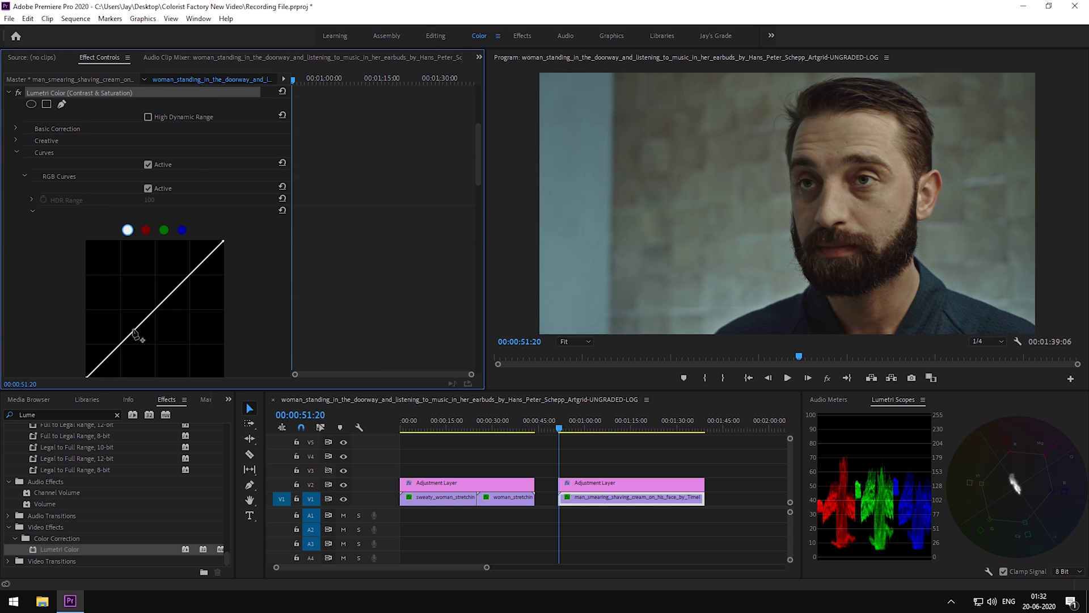
left_click_drag(133, 330, 126, 348)
Step: Raise Basic Correction Saturation to 132 and collapse the effect
scroll(157, 163, "up", 1)
left_click(23, 151)
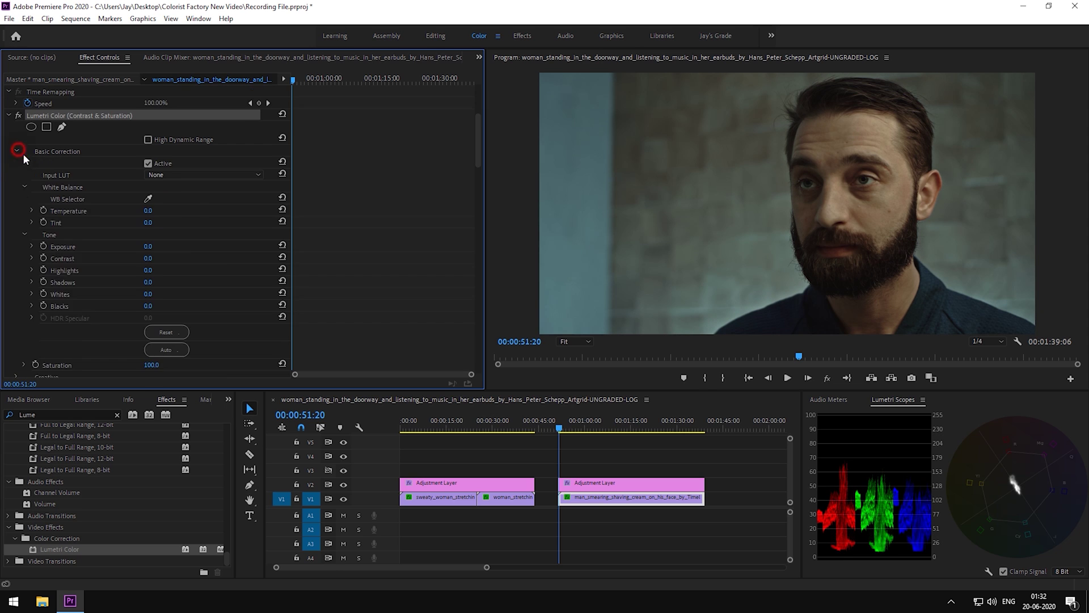
scroll(53, 226, "down", 3)
left_click_drag(151, 264, 167, 264)
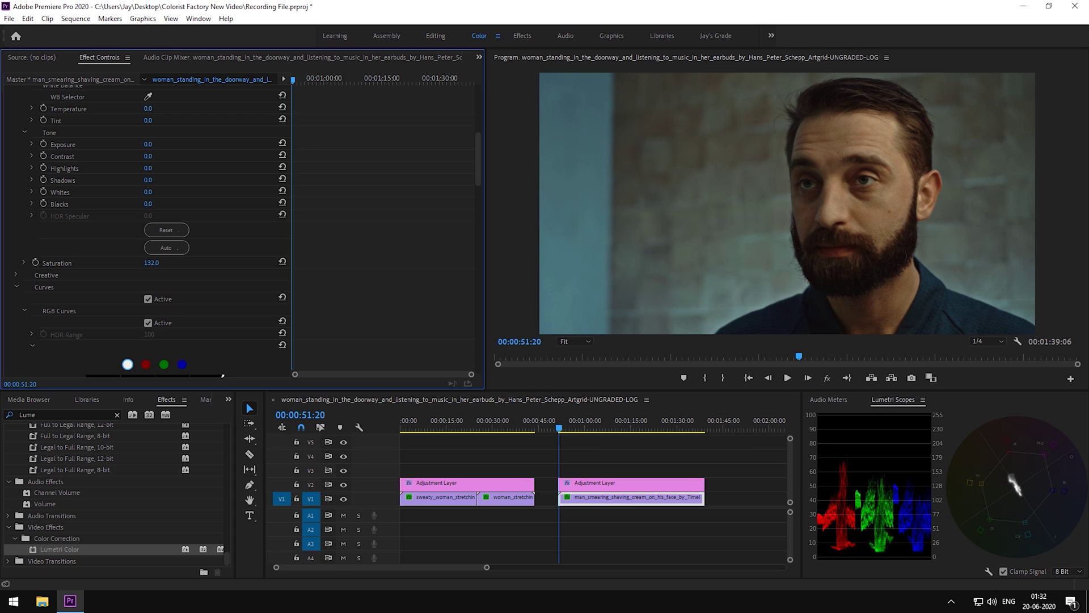
scroll(26, 241, "up", 5)
left_click(8, 270)
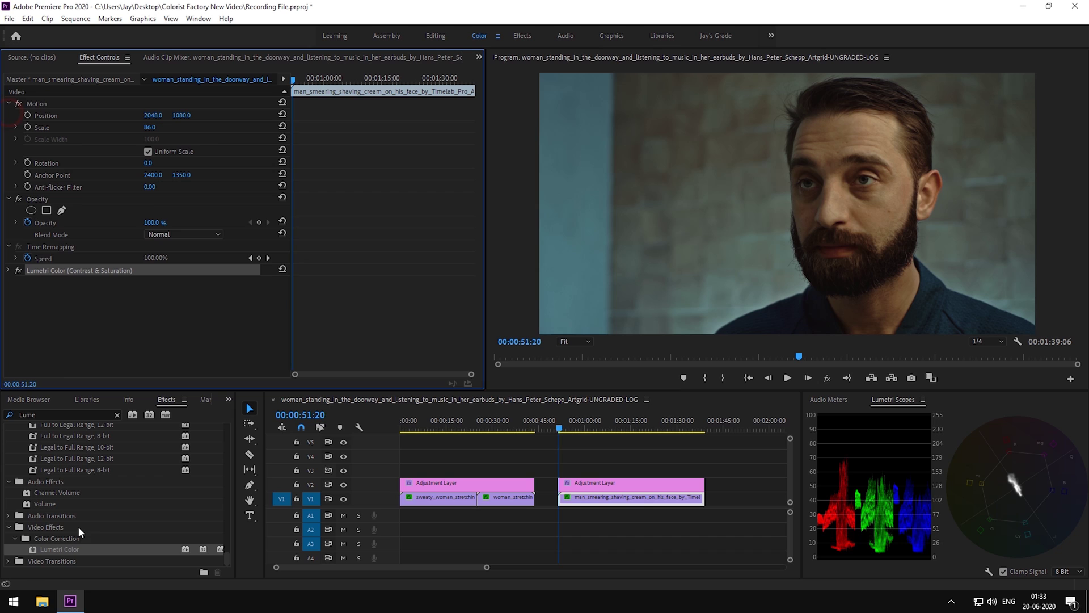
left_click(577, 117)
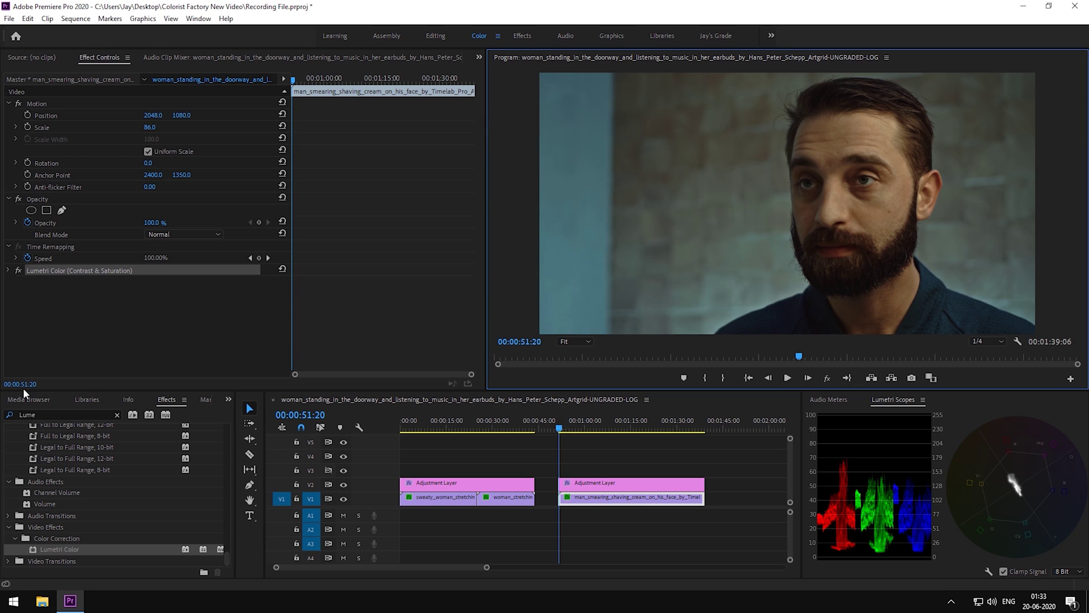
Step: Add another Lumetri Color to the shaving-cream clip, named 'Fix video look'
left_click_drag(66, 549, 629, 498)
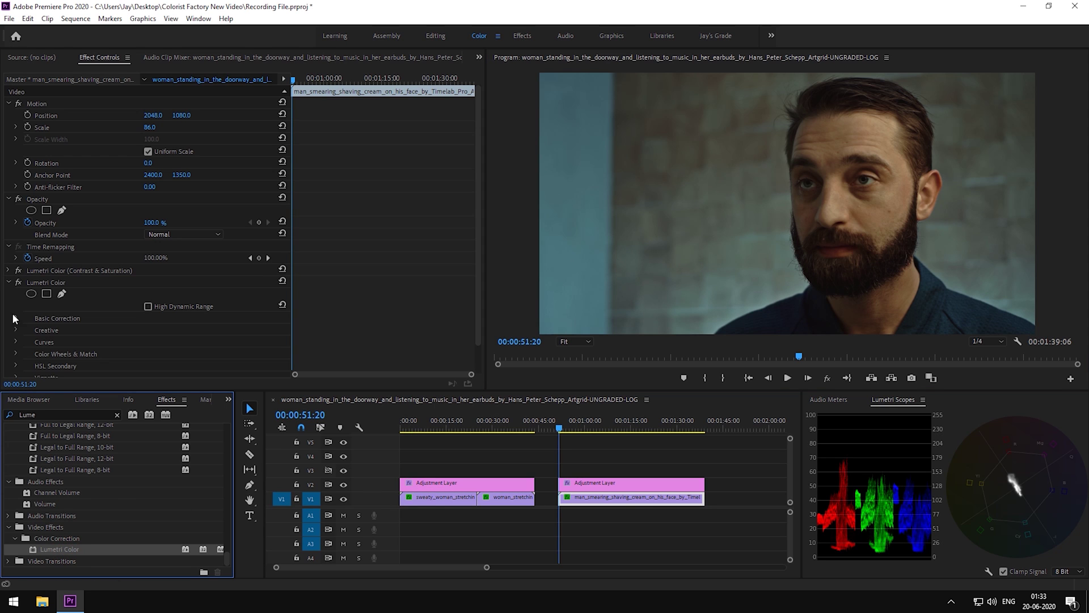
right_click(46, 282)
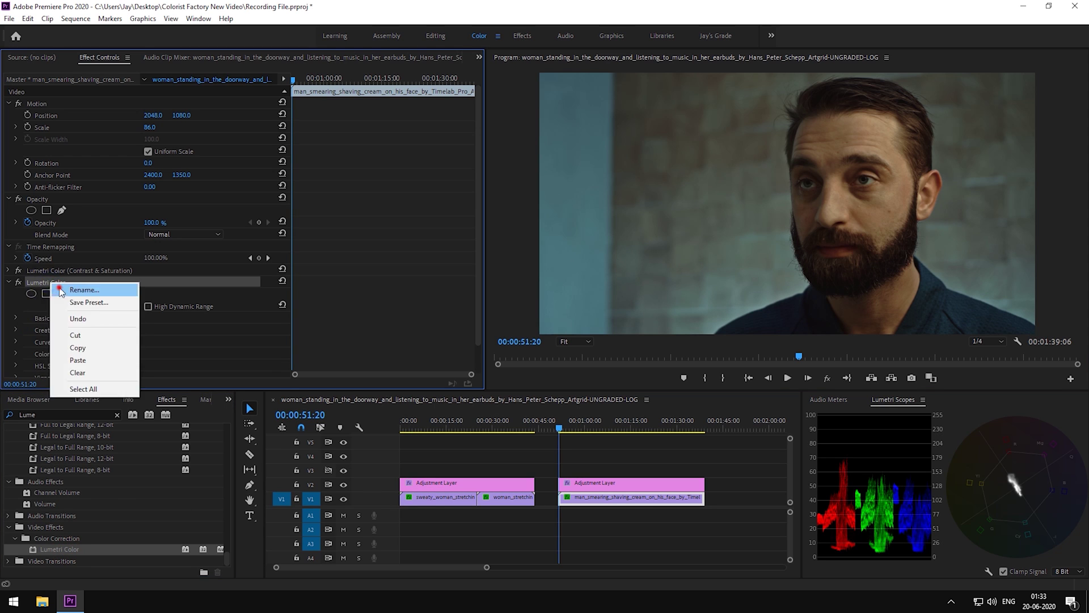
left_click(63, 287)
type("Fix video look")
key("Return")
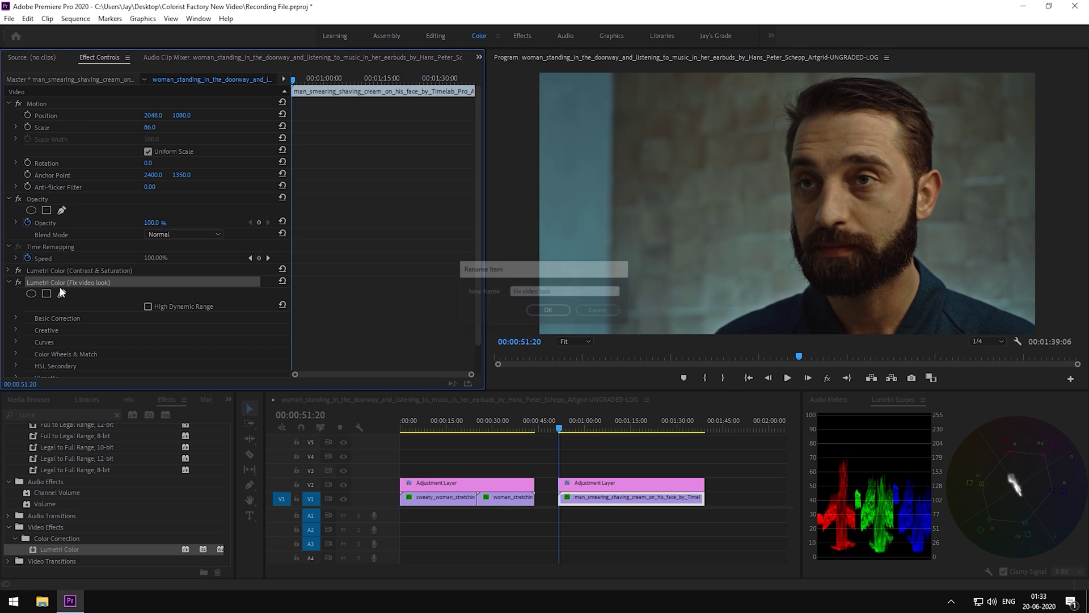
Step: Fit an ellipse mask over the man's face and invert it
scroll(31, 273, "down", 1)
left_click(31, 270)
left_click_drag(777, 220, 826, 179)
left_click_drag(837, 234, 838, 322)
left_click_drag(899, 201, 828, 192)
scroll(128, 338, "down", 1)
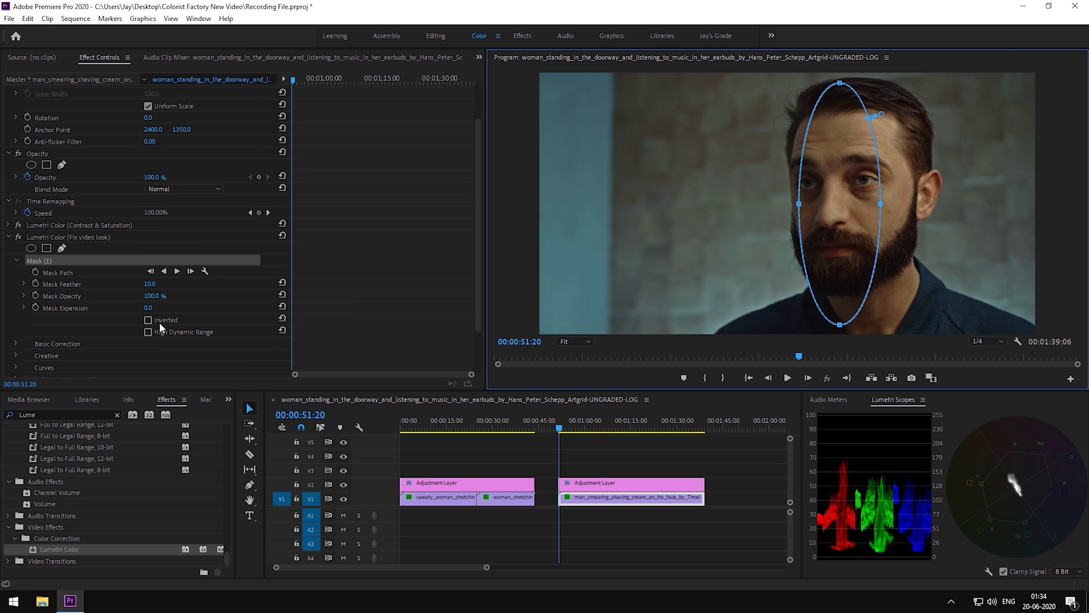
left_click(148, 321)
Step: Leave Exposure unchanged and lower Basic Correction Highlights to -62 outside the face
scroll(148, 321, "down", 2)
left_click(16, 297)
scroll(68, 306, "down", 3)
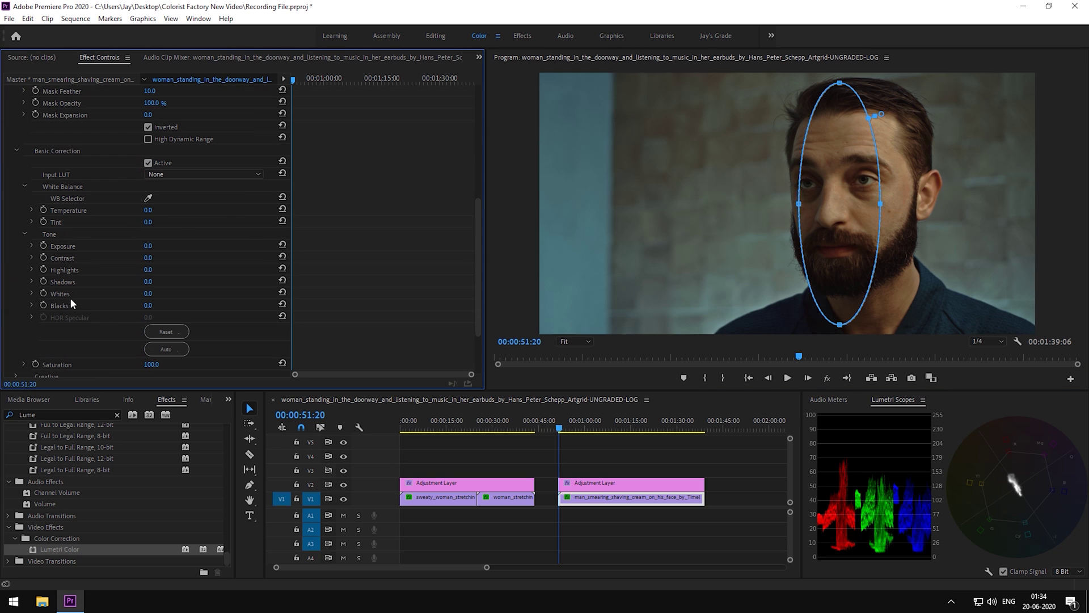
left_click_drag(147, 248, 160, 246)
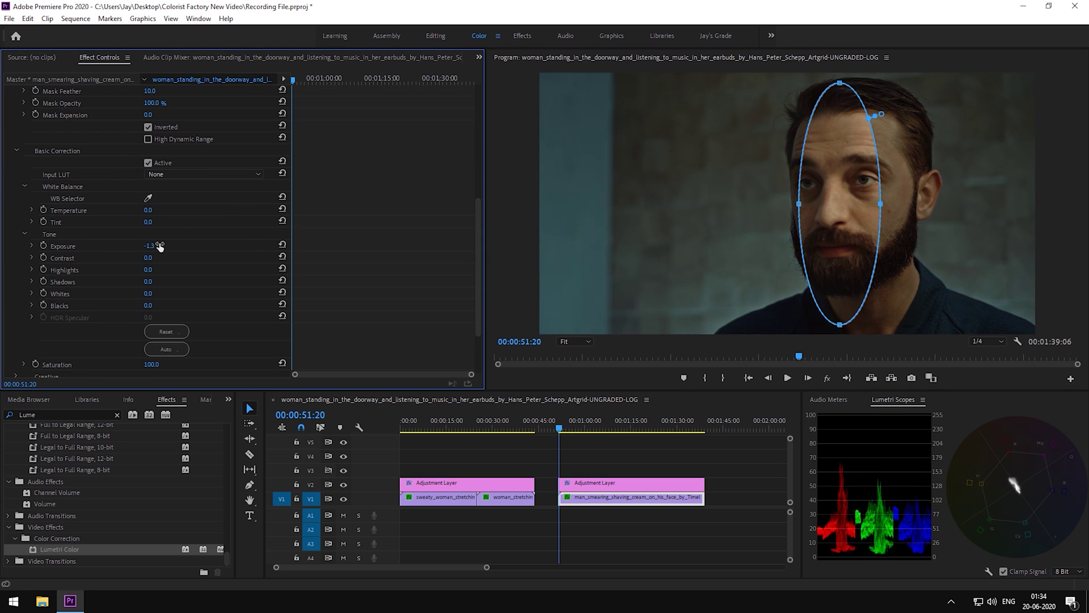
key("ctrl+z")
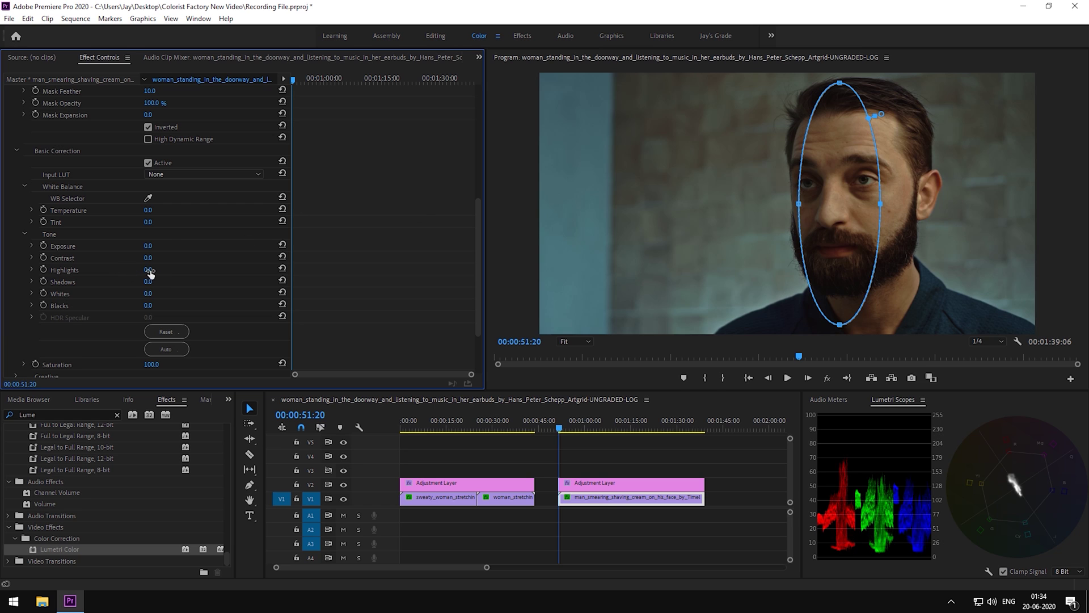
left_click_drag(150, 273, 122, 273)
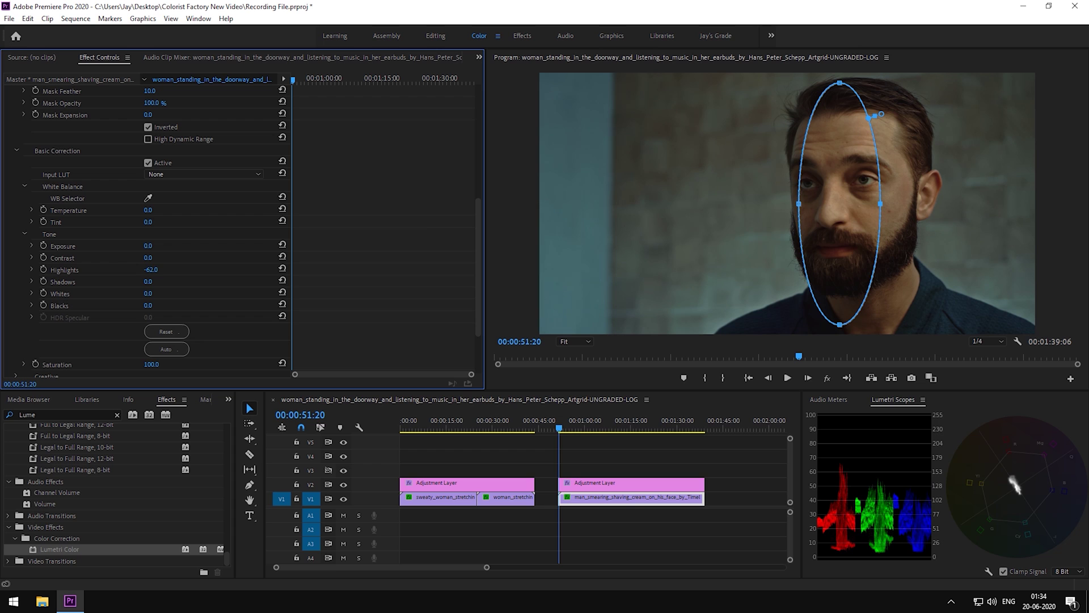
Step: Rotate the face mask to match the head's tilt and feather it to 555
scroll(164, 244, "up", 4)
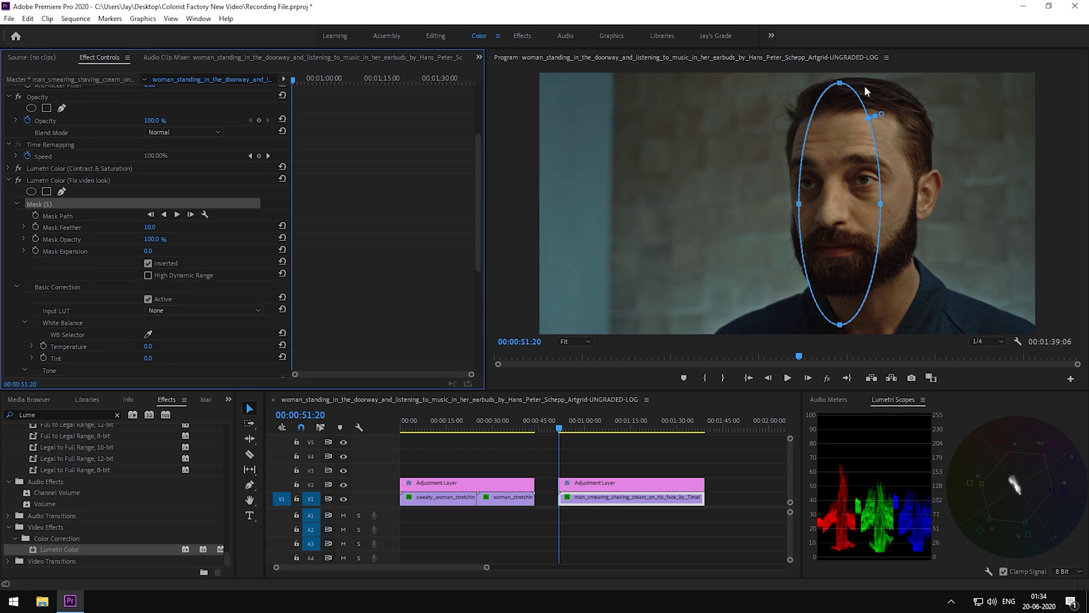
left_click_drag(846, 81, 833, 81)
left_click_drag(150, 227, 192, 228)
left_click_drag(295, 228, 482, 227)
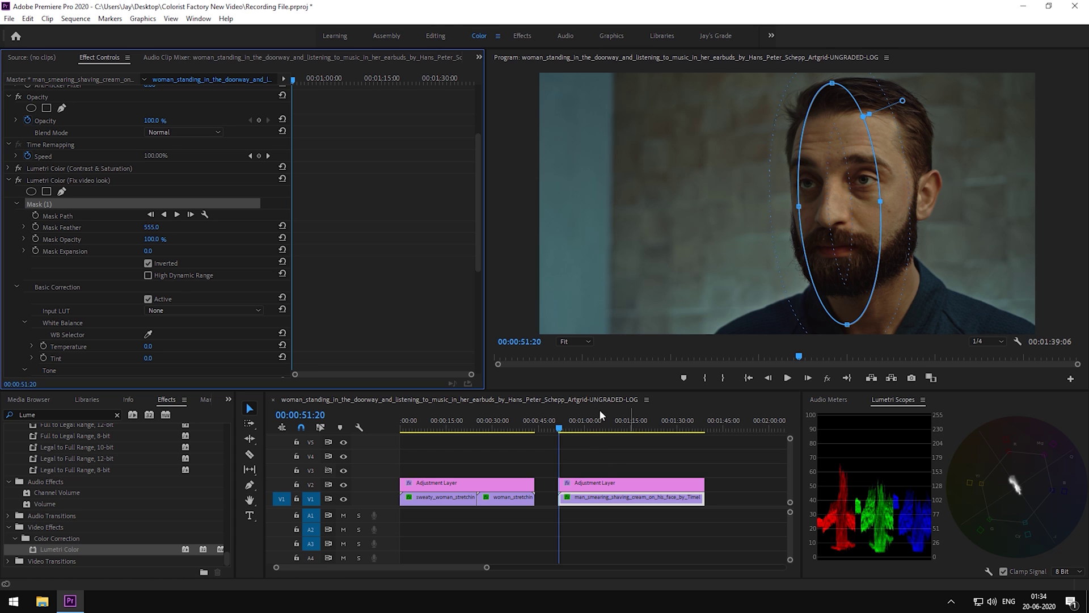
Step: Select the shaving-cream clip and toggle Fix video look off and on to compare
left_click(584, 443)
left_click(579, 498)
left_click(9, 282)
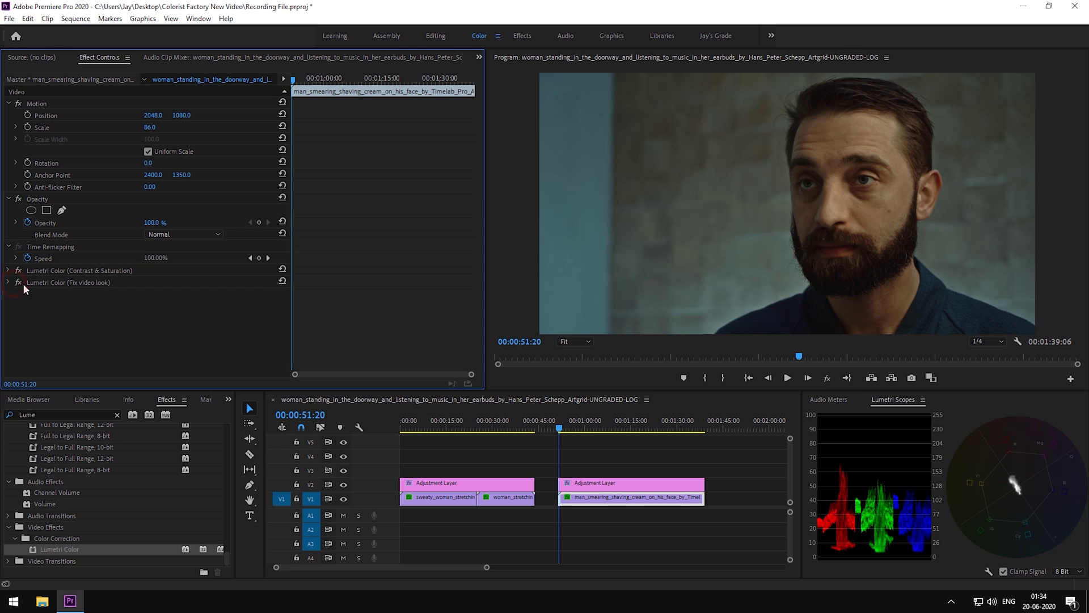
left_click(18, 282)
left_click(18, 282)
left_click(18, 282)
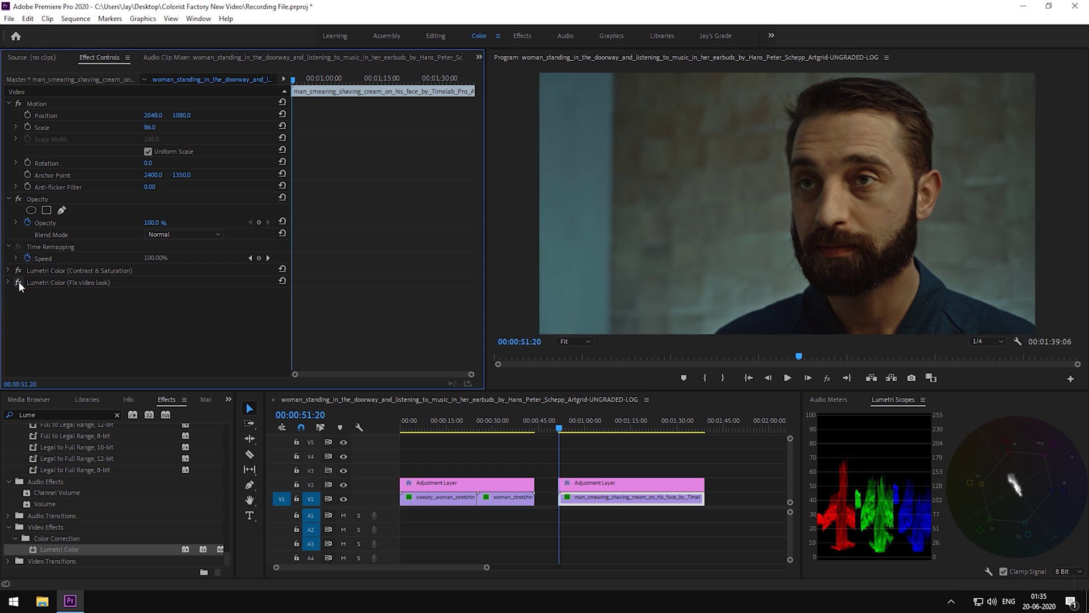
left_click(18, 283)
Step: Nudge the mask onto the face, track it forward, and compare the bypassed effect
left_click(8, 283)
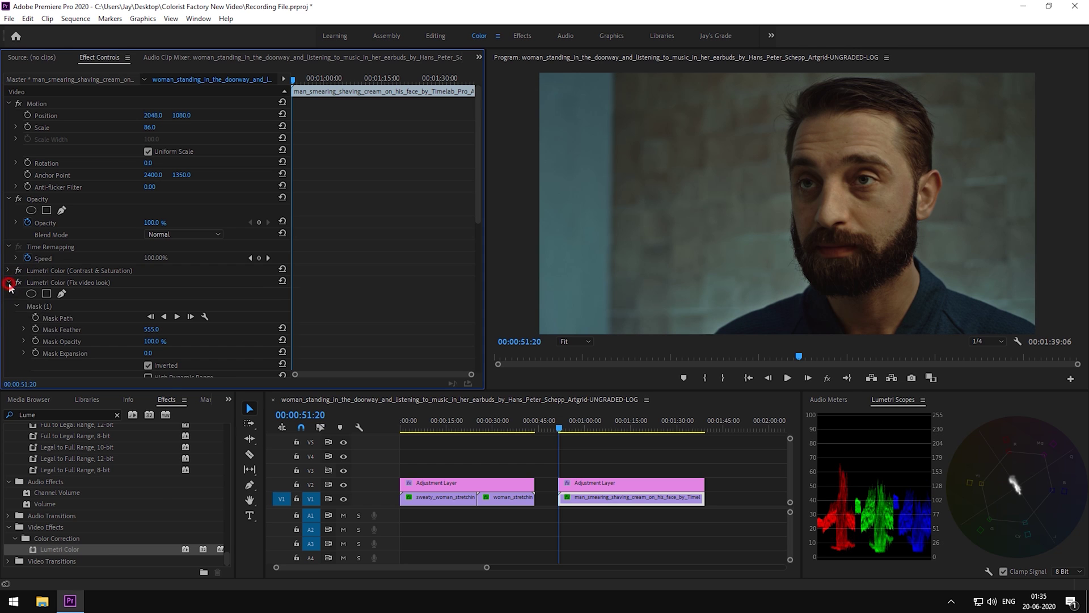
left_click(45, 308)
left_click_drag(848, 183, 838, 184)
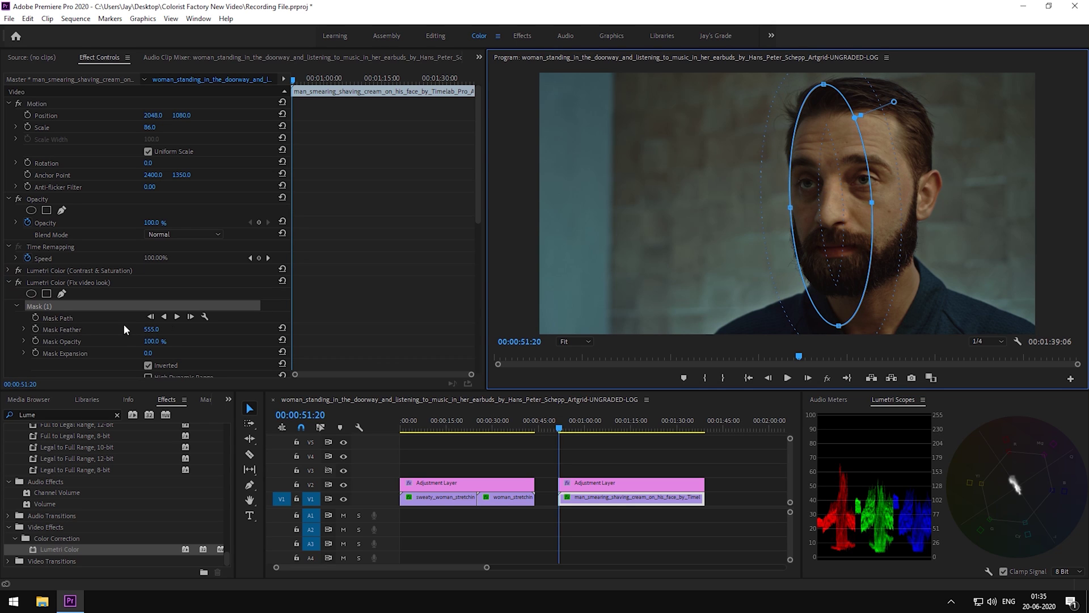
left_click(178, 316)
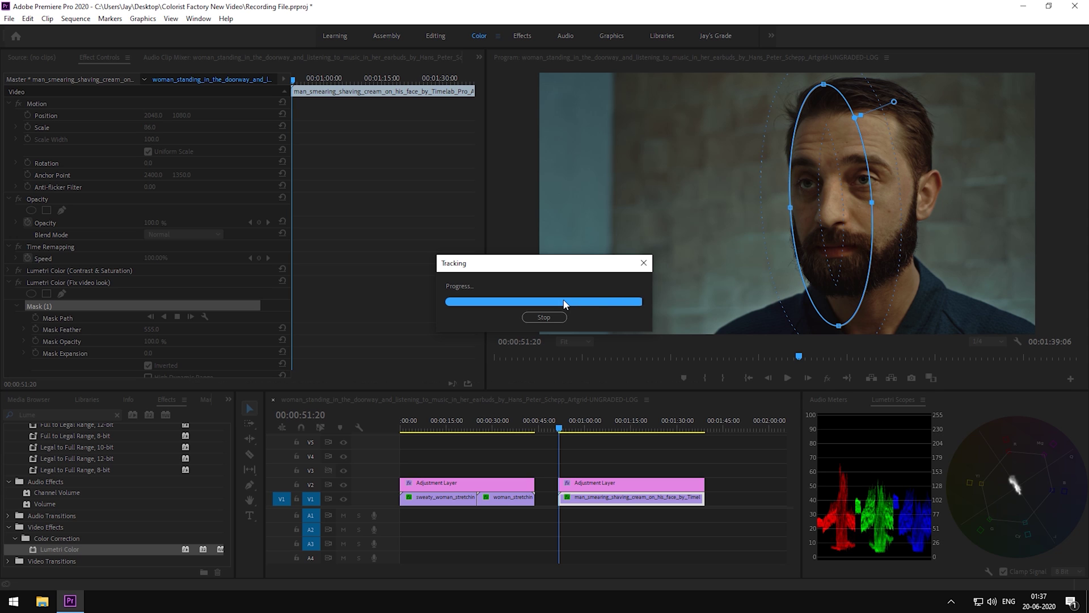
left_click(9, 282)
left_click(17, 282)
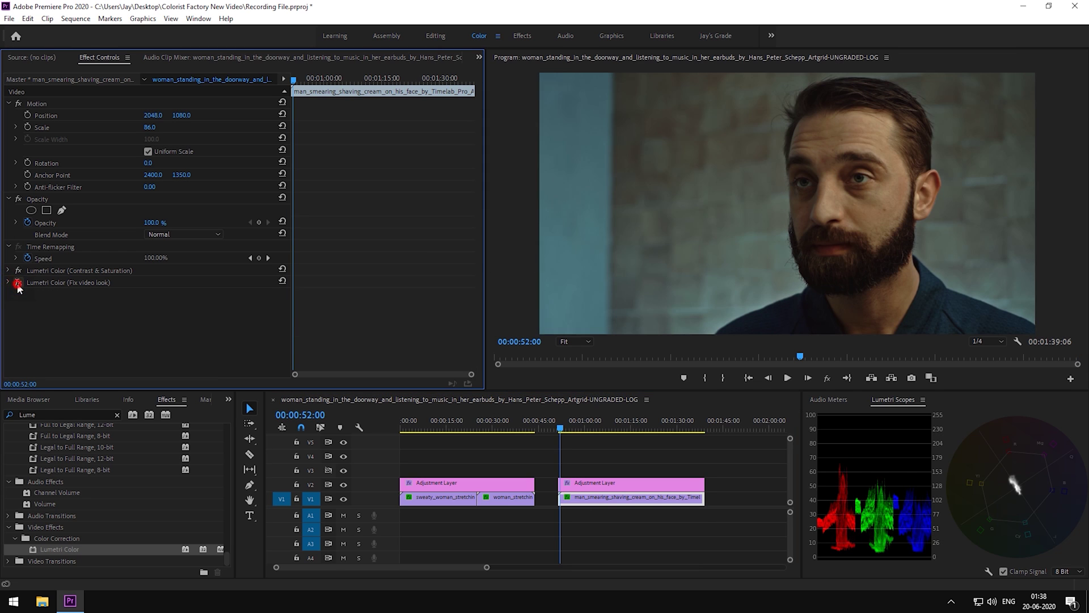
left_click(18, 284)
left_click(18, 285)
left_click(18, 285)
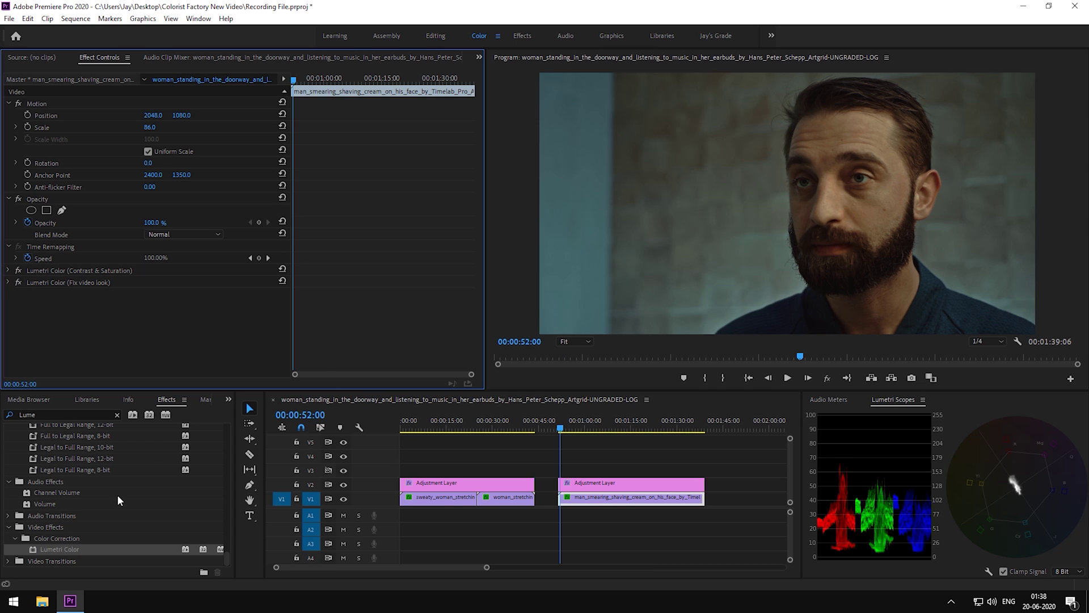
Step: Add a third Lumetri Color to the shaving-cream clip, named 'Hues'
left_click_drag(68, 548, 550, 506)
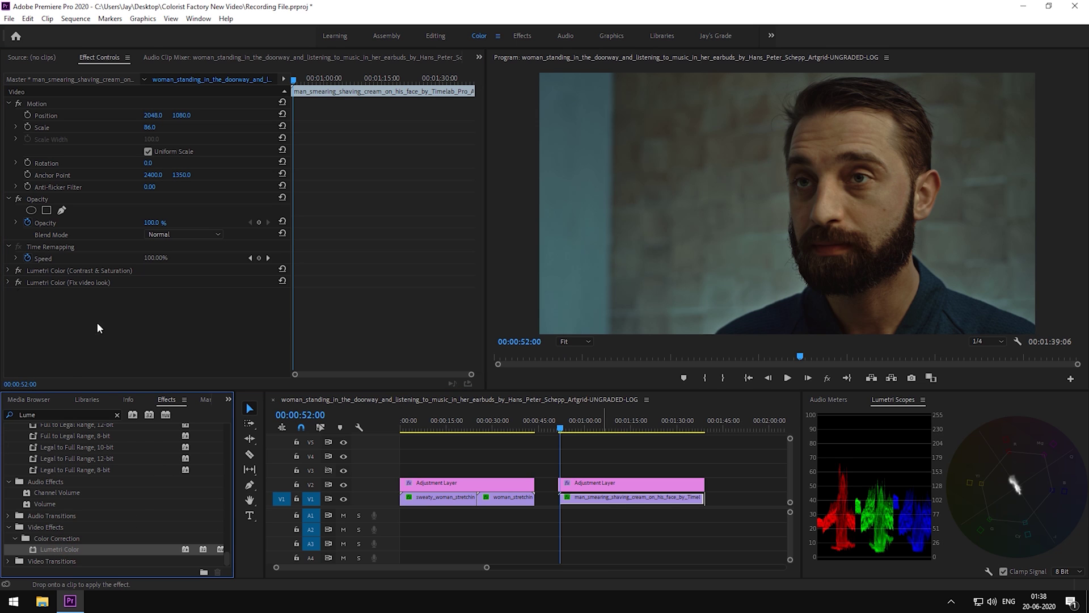
left_click_drag(97, 328, 62, 298)
right_click(46, 293)
left_click(61, 304)
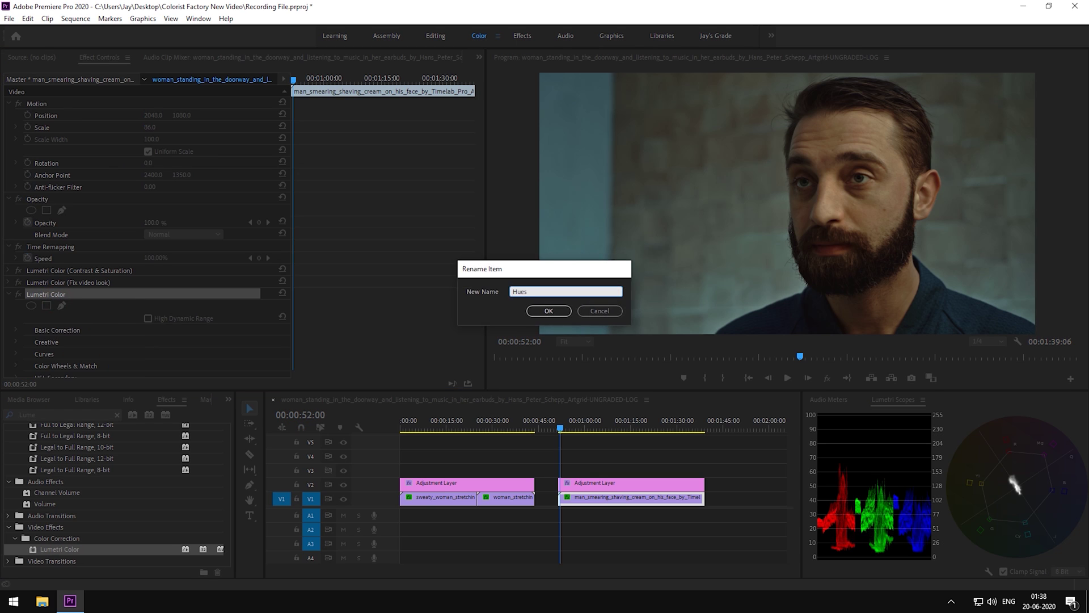
key("Return")
Step: Sample the skin tone and lower the red end of the Hue vs Hue and Hue vs Sat curves
scroll(13, 324, "down", 1)
left_click(17, 311)
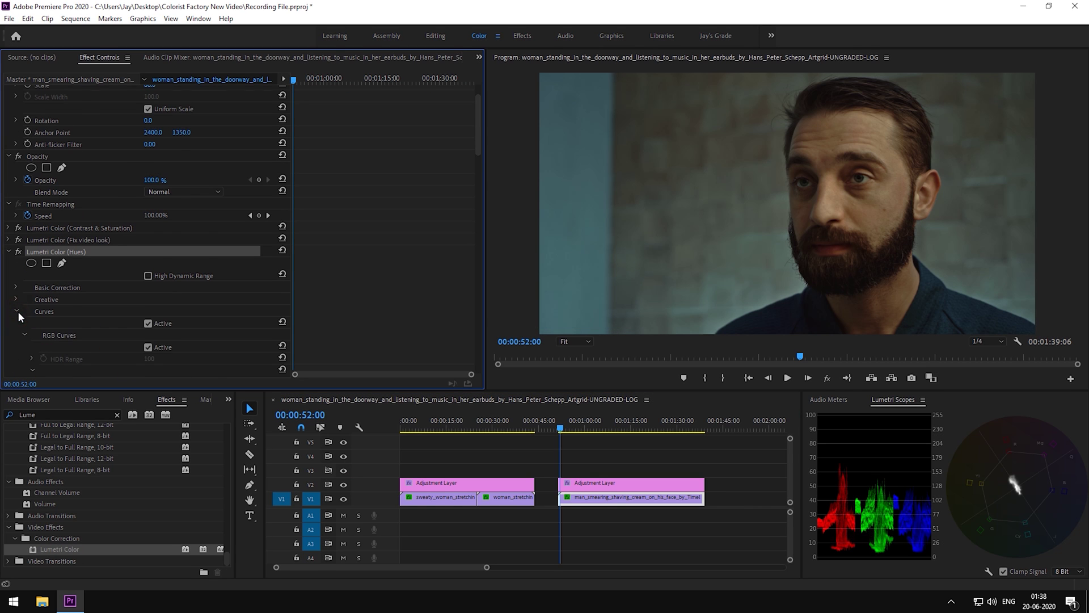
scroll(25, 294, "down", 10)
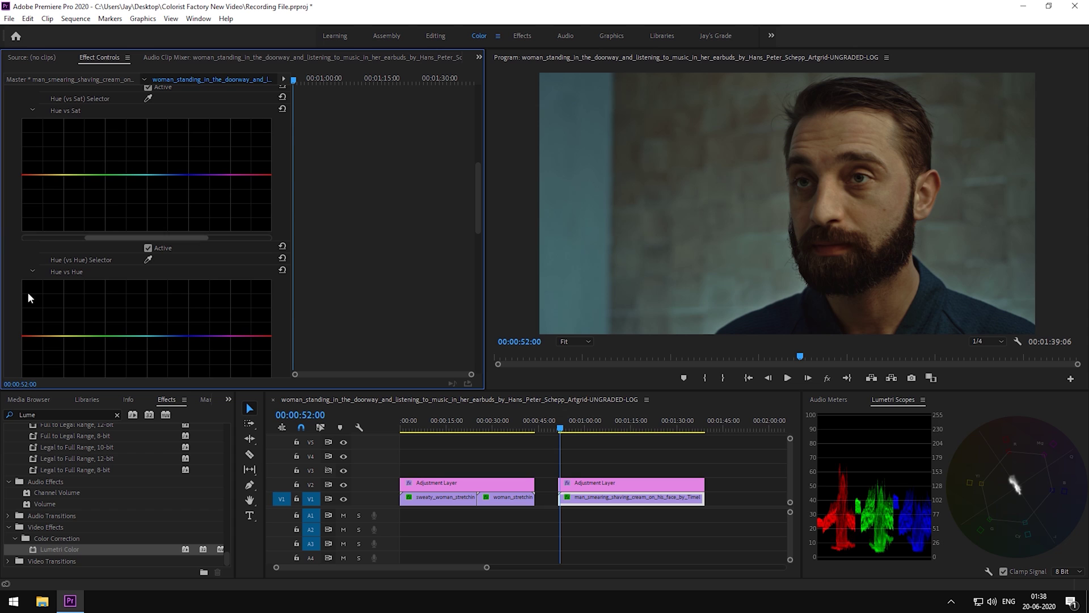
left_click(343, 485)
left_click(149, 258)
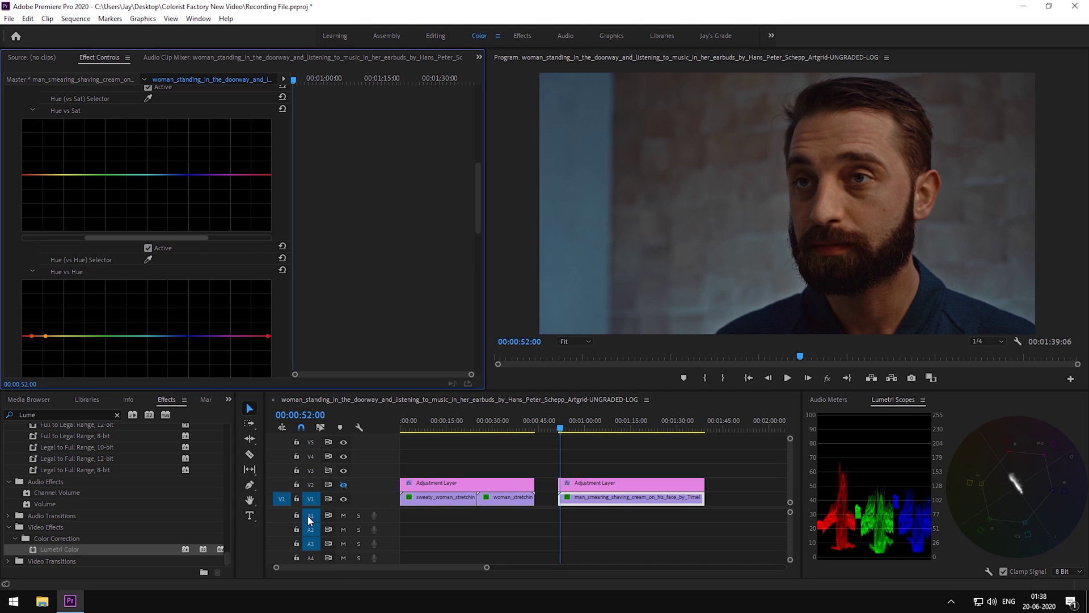
left_click(344, 485)
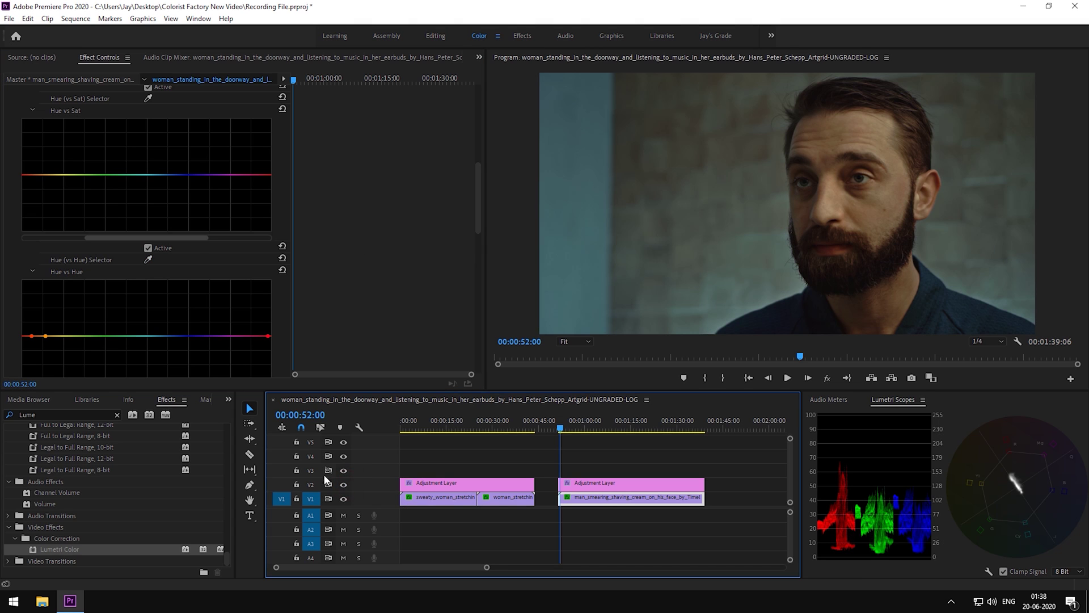
left_click(32, 337)
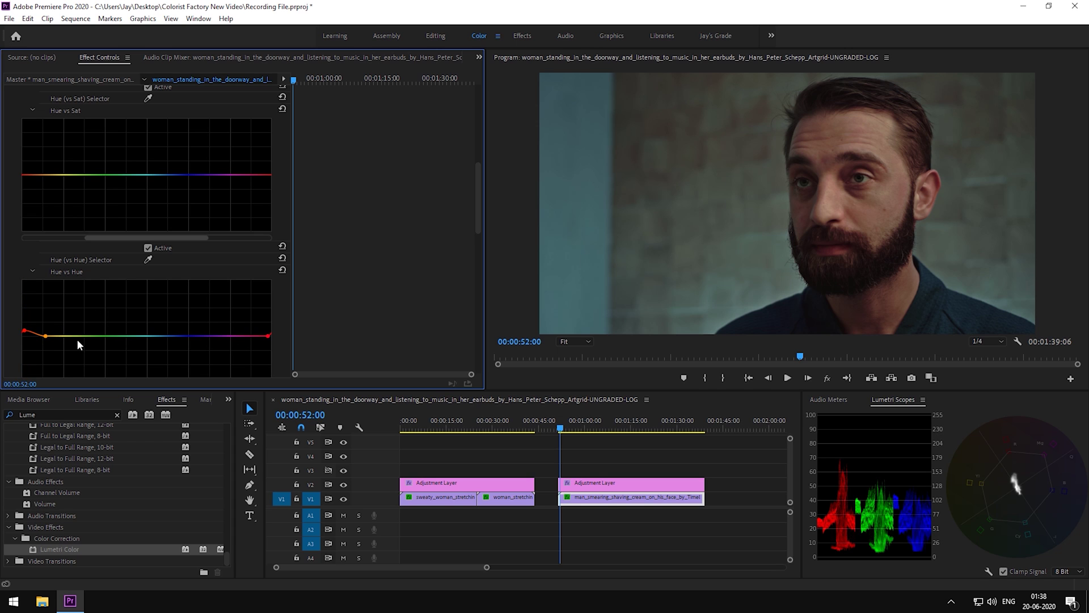
scroll(108, 256, "up", 1)
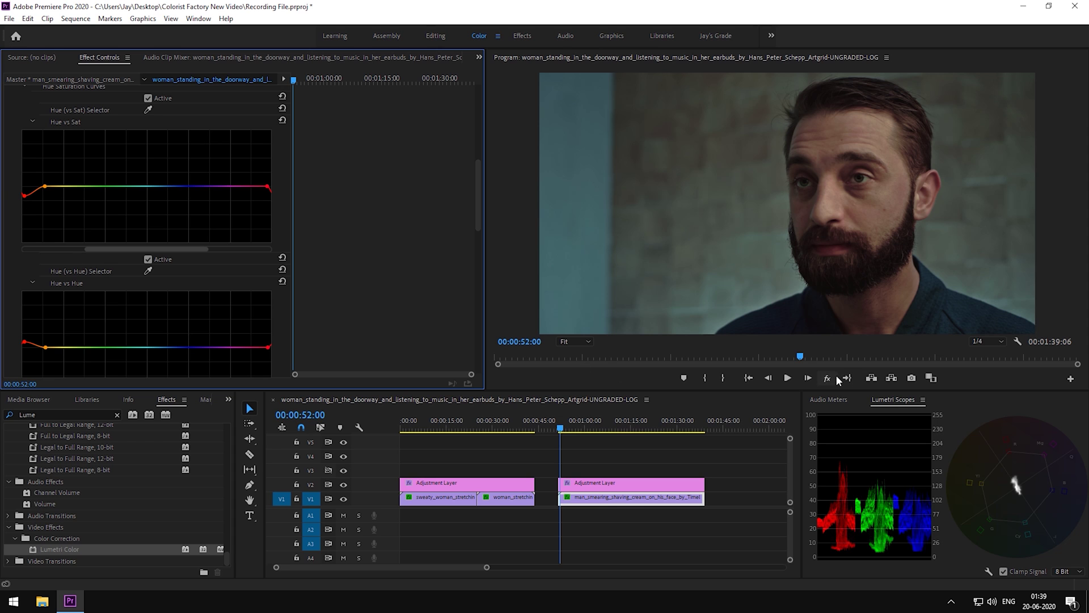
scroll(113, 233, "up", 10)
Step: Zoom the program view to 50% on the face and toggle Hues to compare skin
left_click(18, 222)
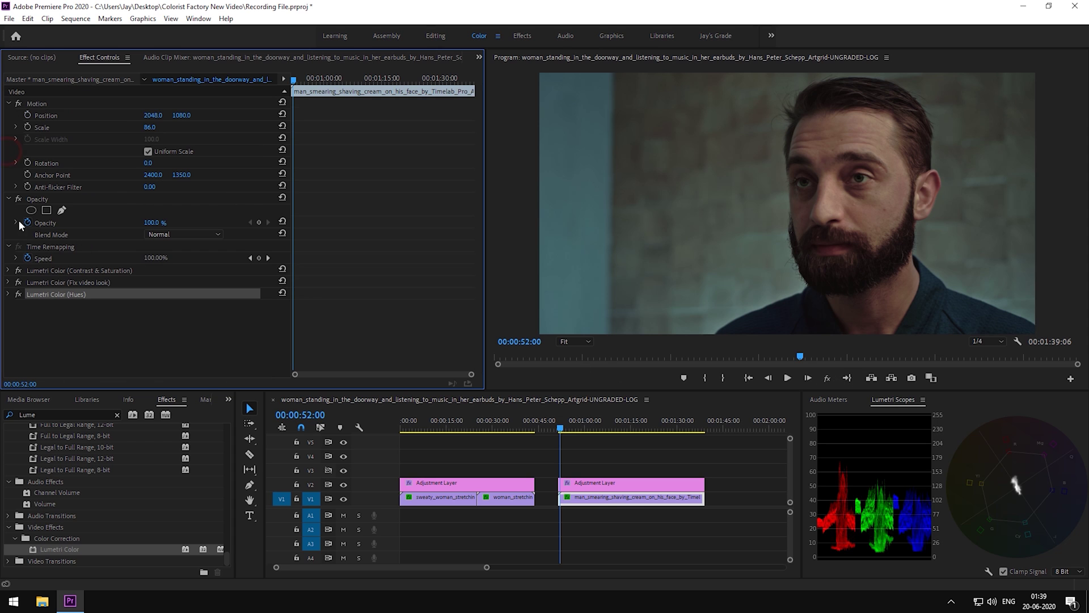
left_click(18, 294)
left_click(18, 294)
left_click(575, 341)
left_click(567, 377)
left_click(588, 342)
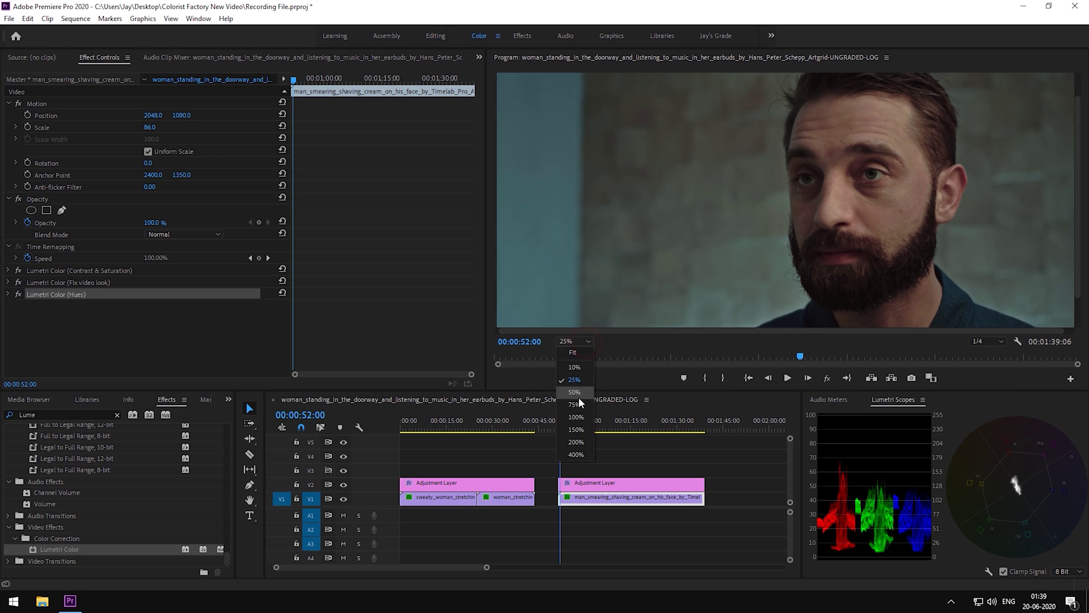
left_click(570, 389)
left_click_drag(944, 325, 955, 318)
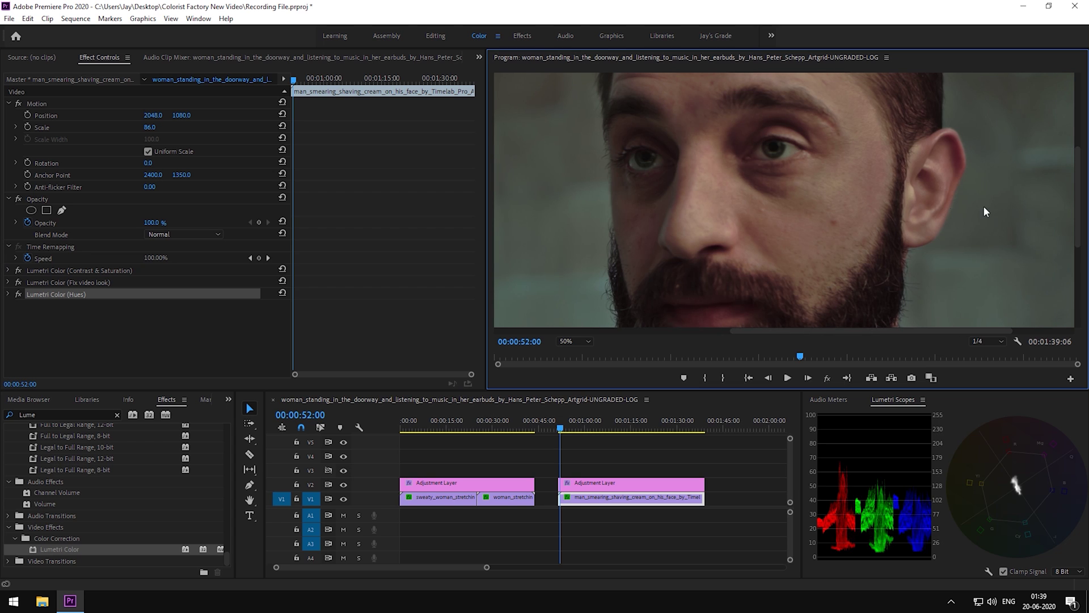
left_click(18, 294)
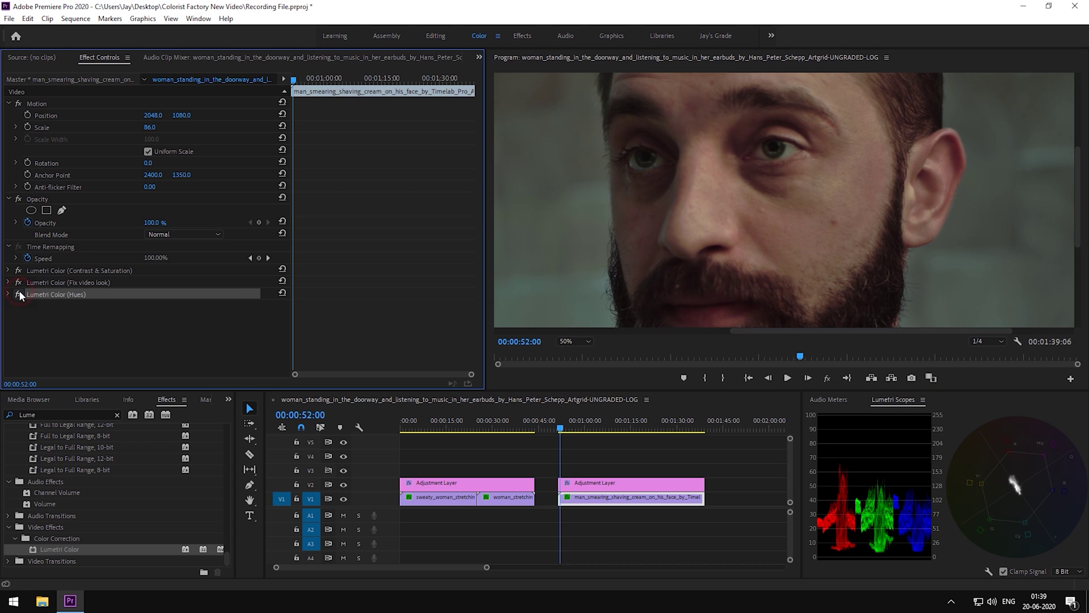
left_click(588, 341)
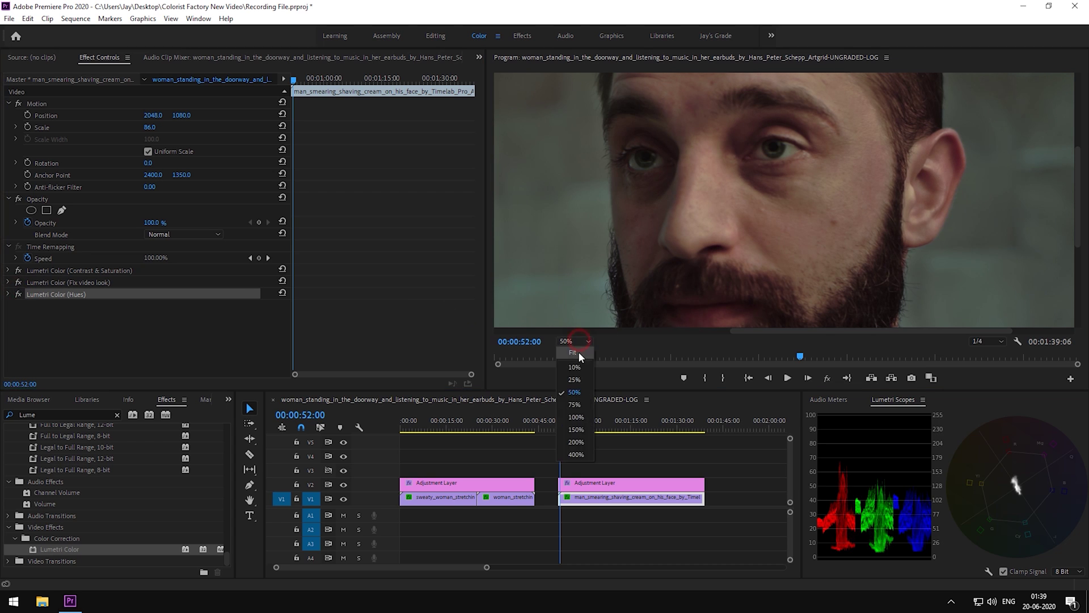